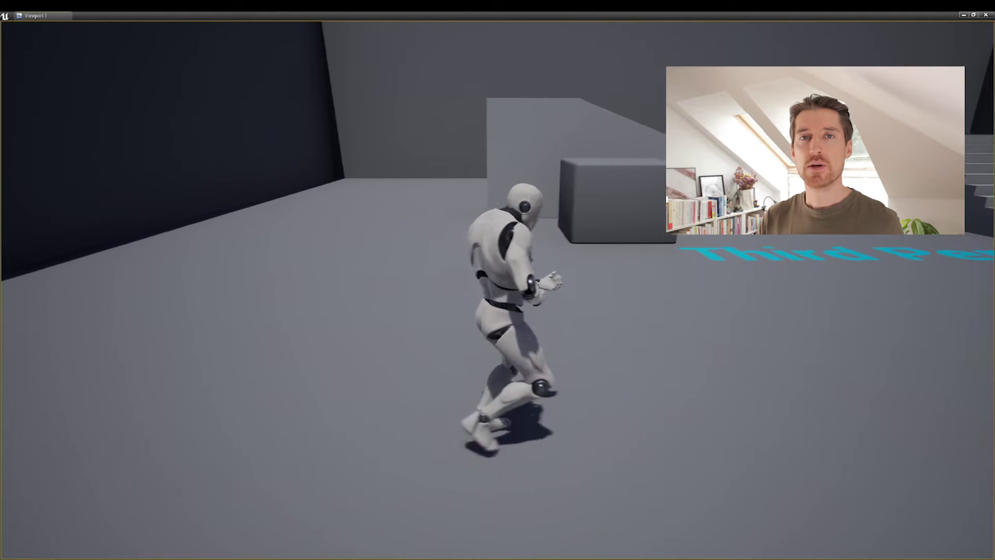
Play-test the third-person level by running the character around and strafing sideways while aiming, ending the play session
key(w)
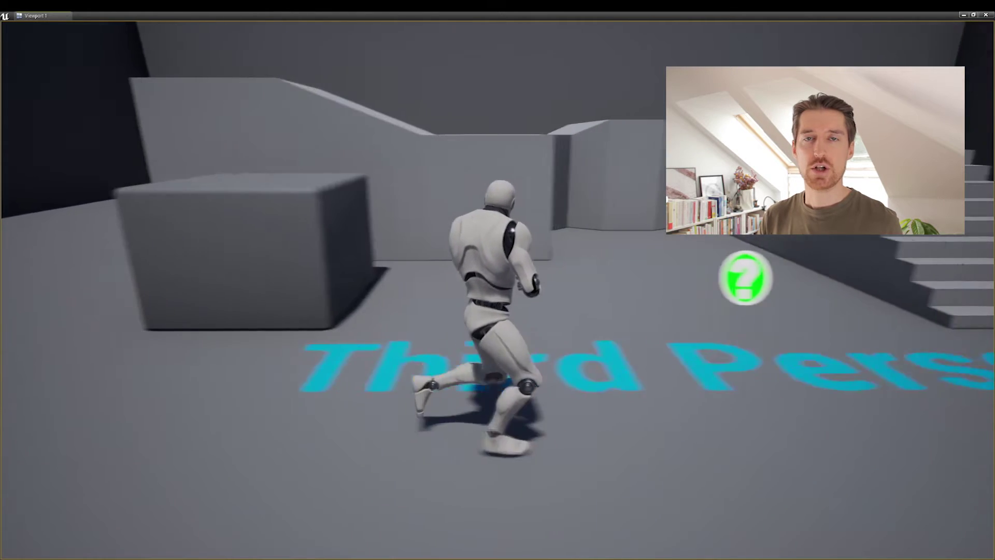
key(s)
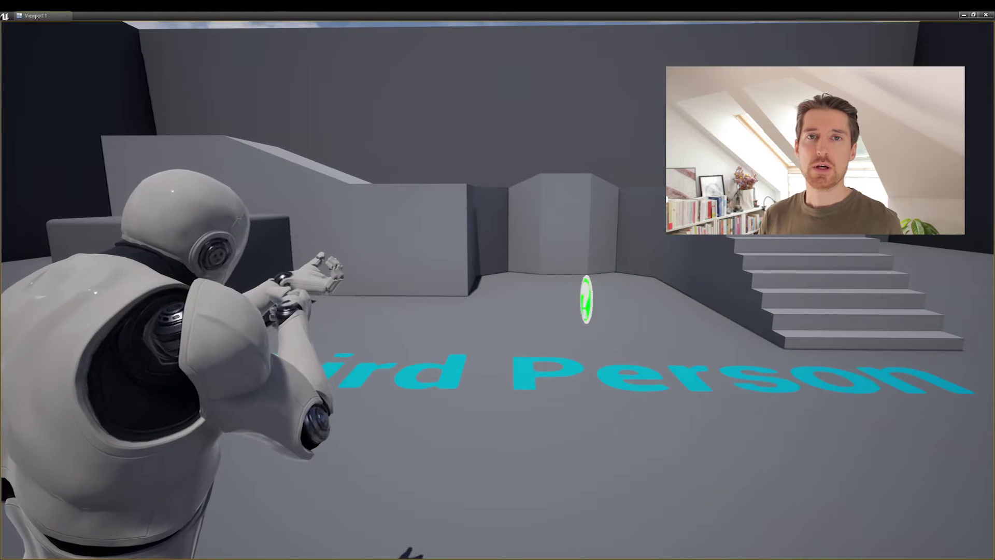
key(d)
key(d)
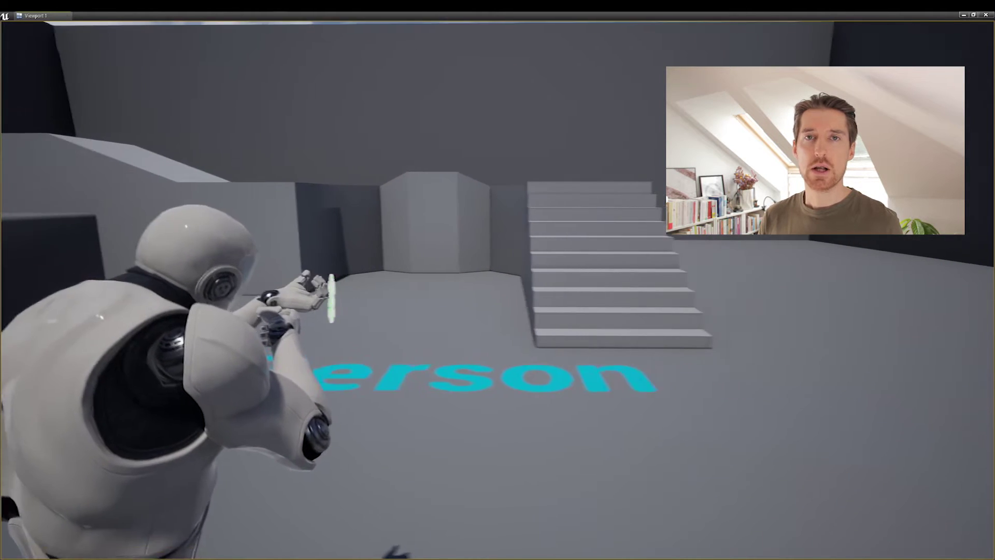
key(a)
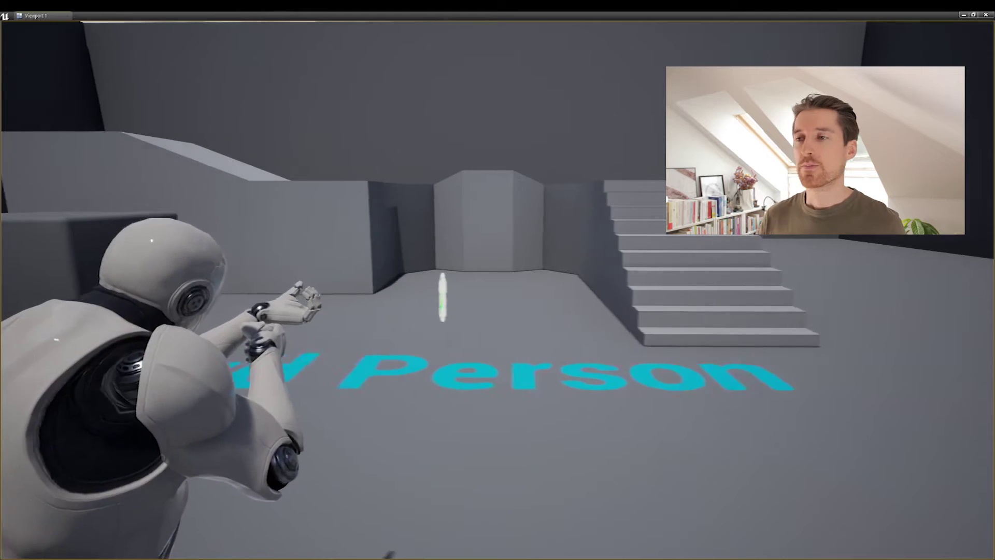
key(a)
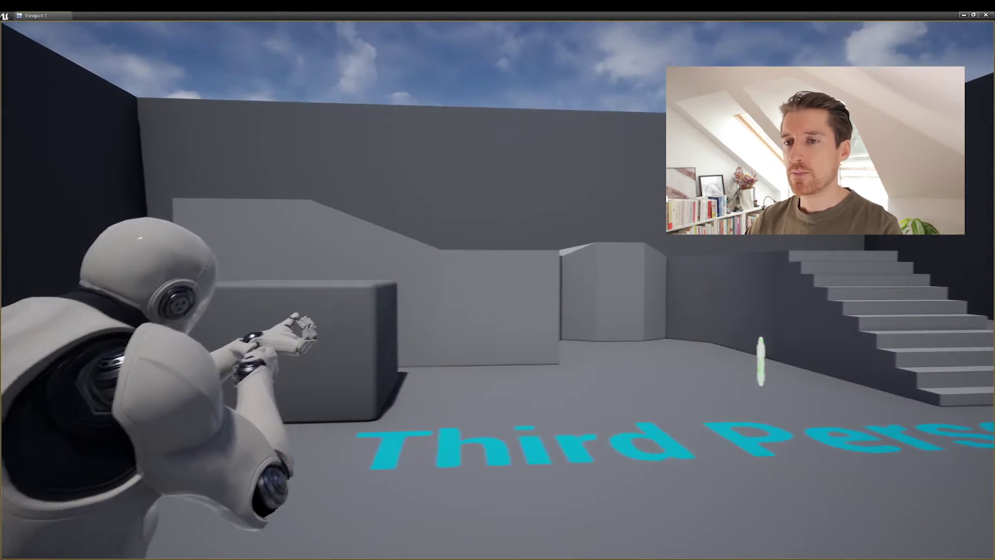
key(Escape)
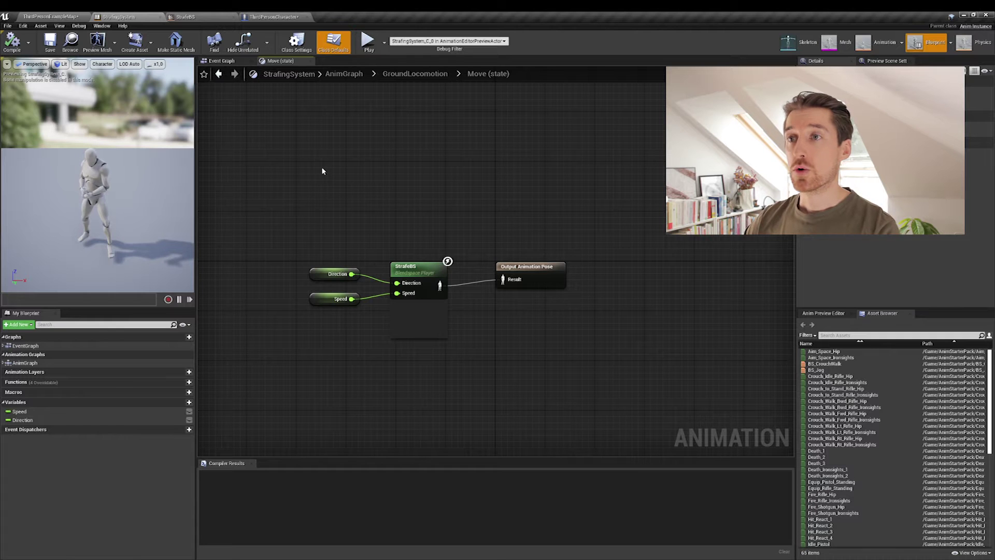
Return to the AnimGraph and rename the GroundLocomotion state machine as BaseLayer
click(344, 74)
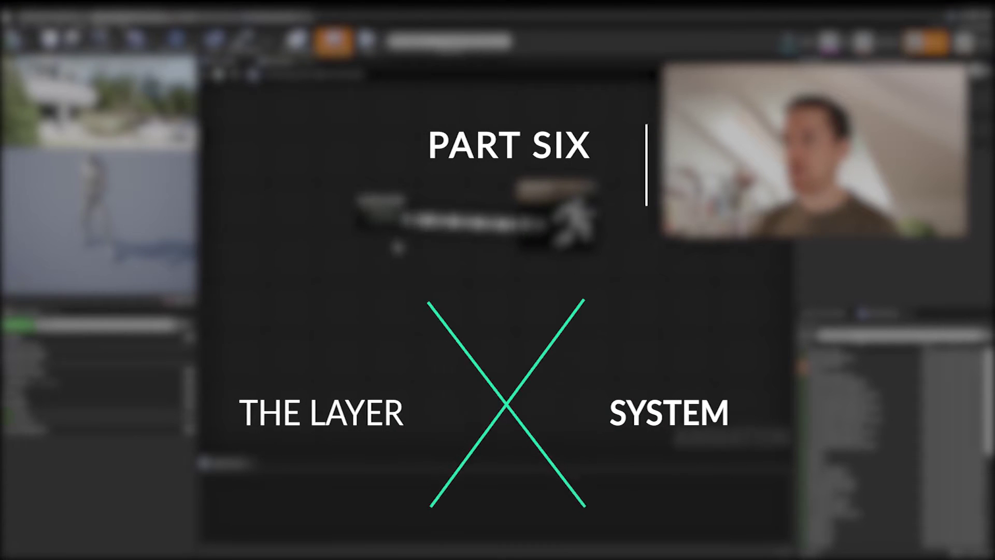
key(F2)
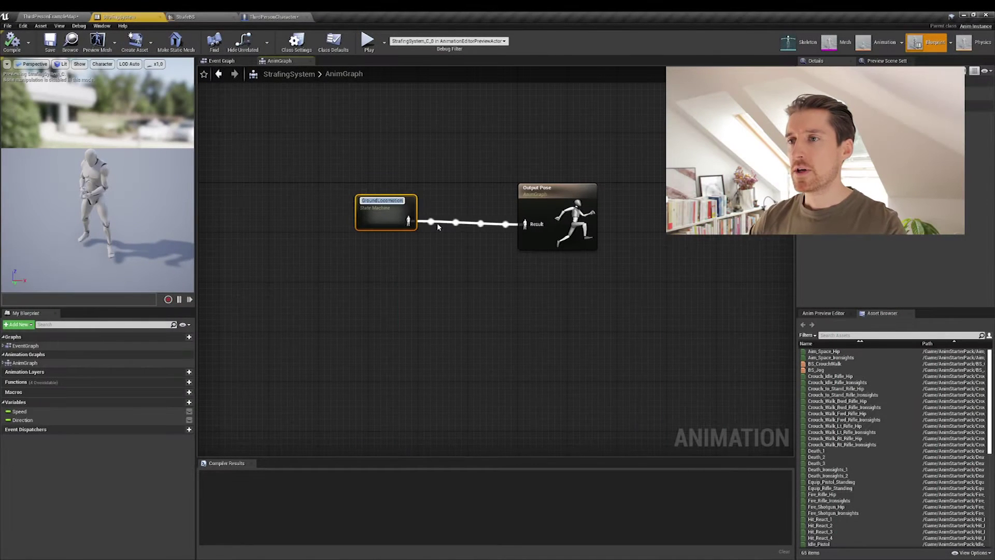
text(Bas)
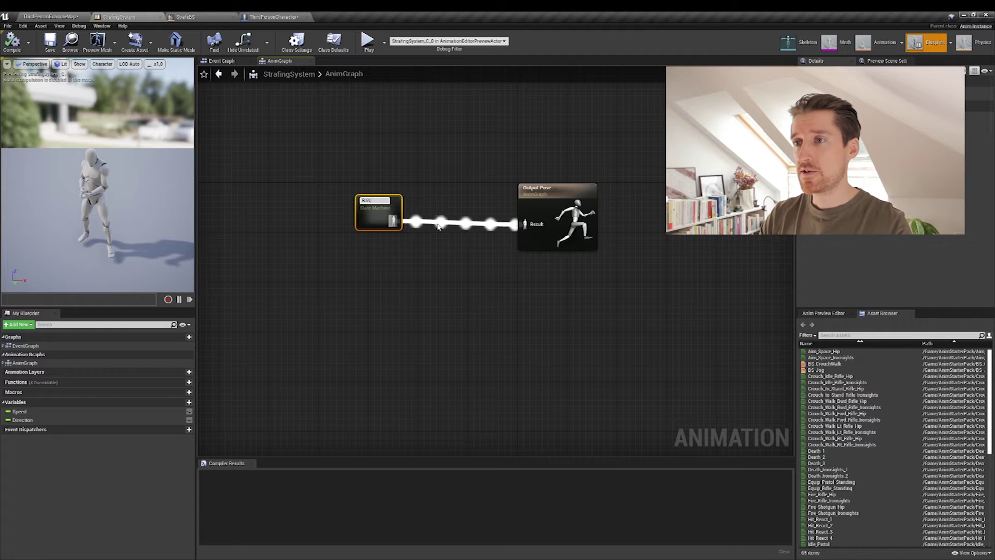
text(eLayer)
key(Return)
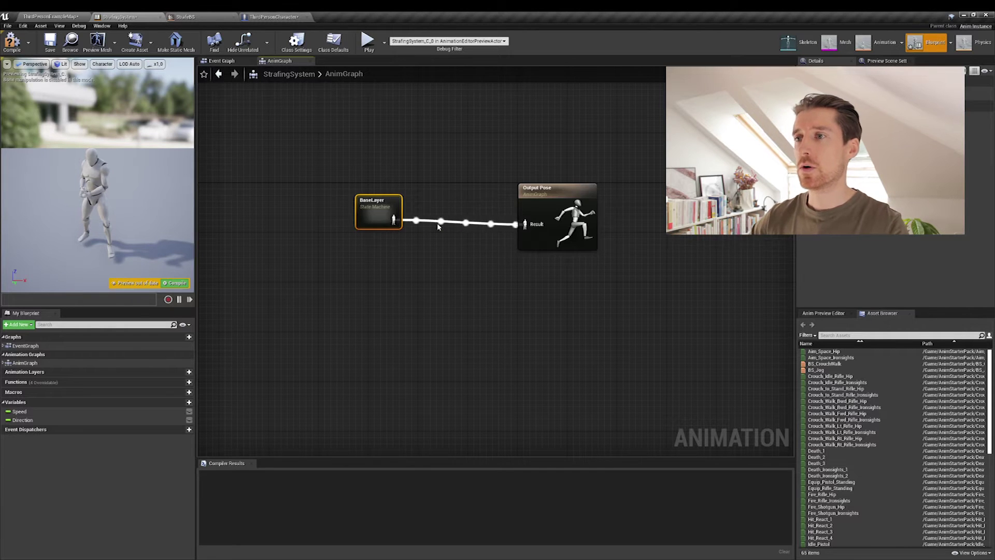
Add a new state machine named Layer to the AnimGraph and place it below BaseLayer
right_click(361, 292)
text(state ma)
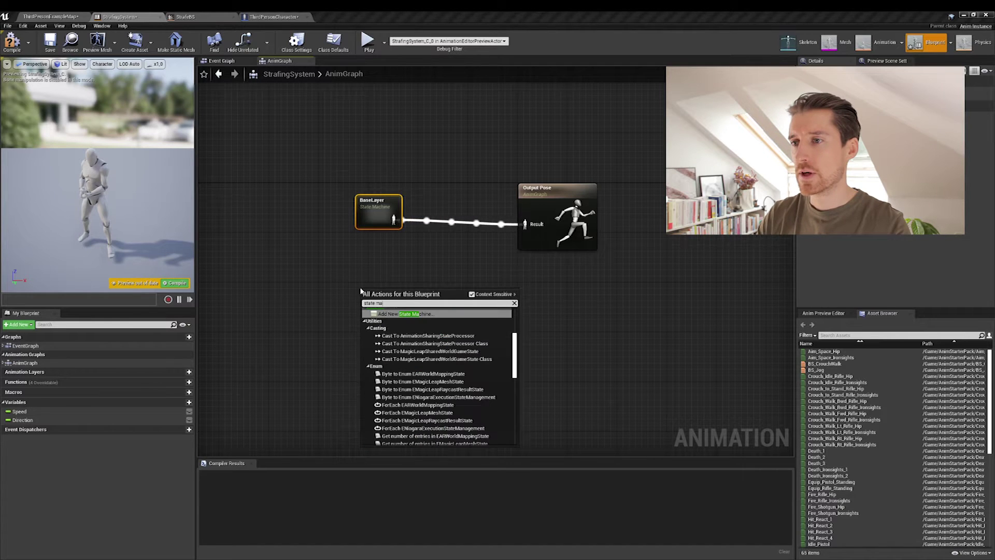
click(404, 314)
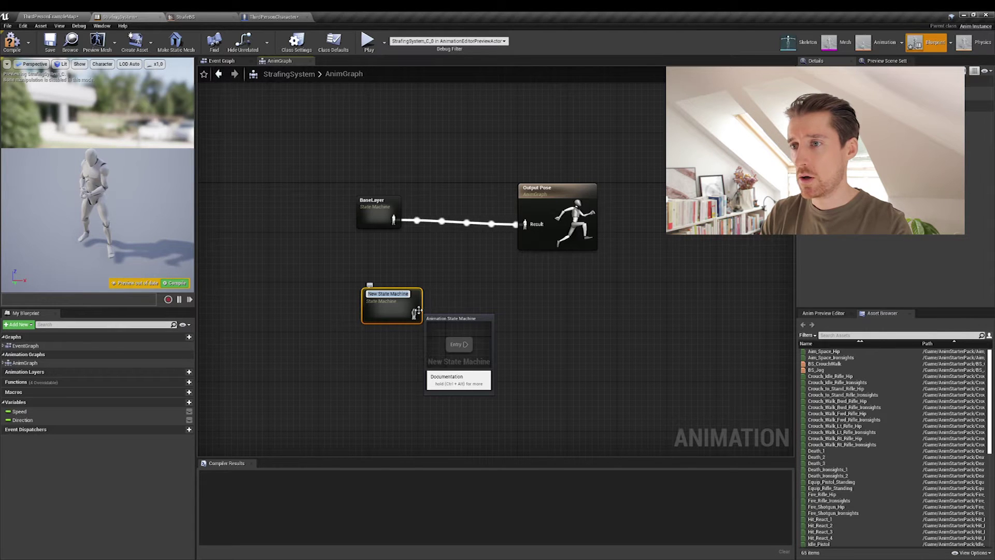
text(Layer)
key(Return)
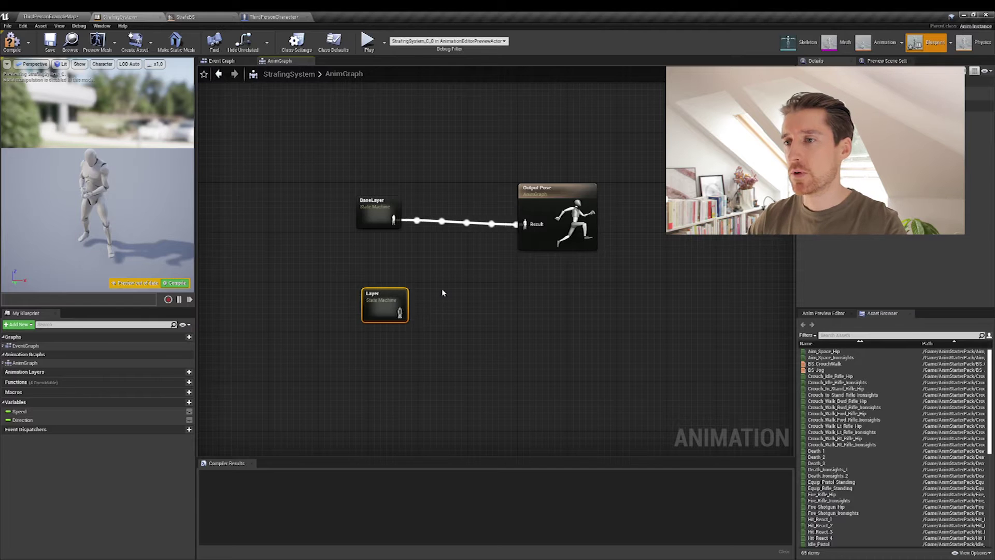
drag(391, 311, 366, 310)
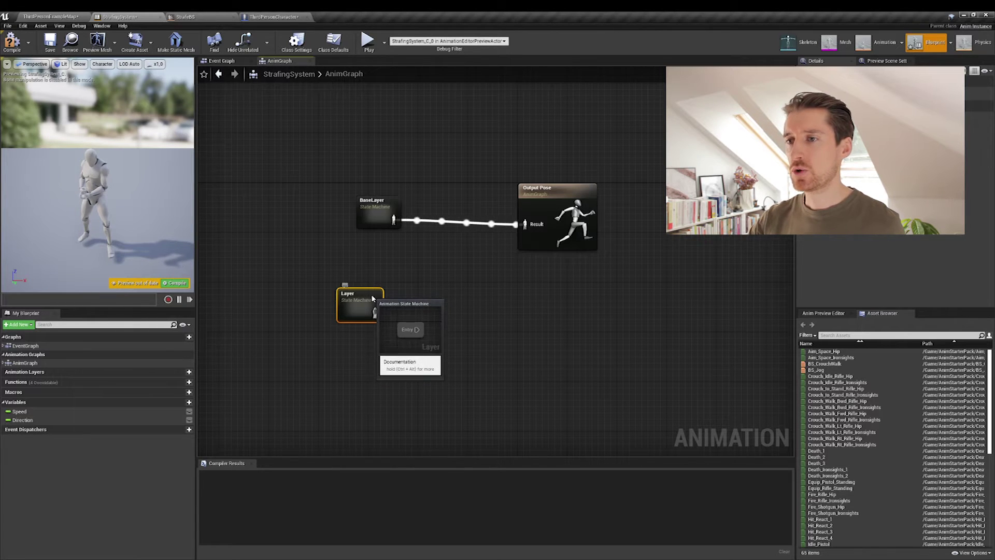
Open the Layer state machine and add a state named Idle connected from Entry, aligned level with it
double_click(372, 299)
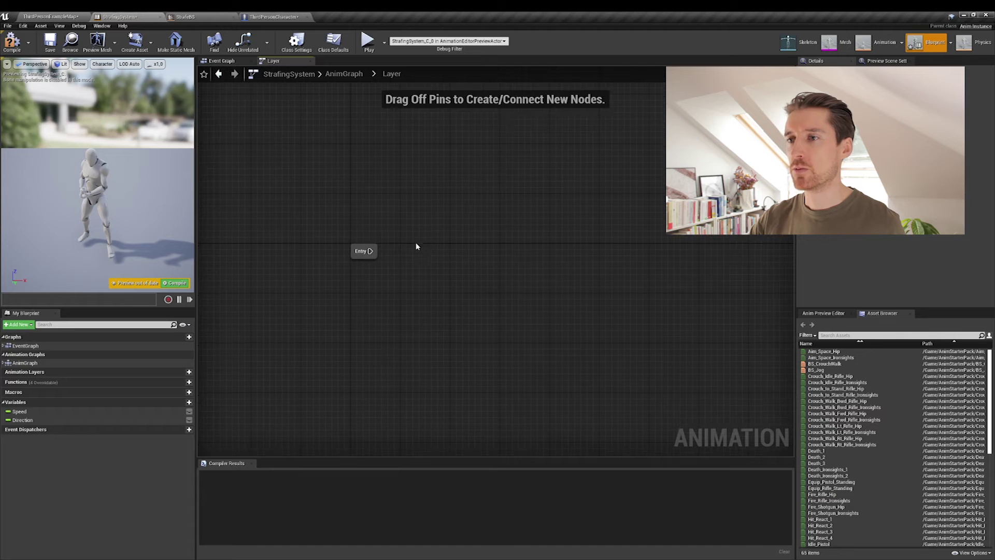
drag(371, 250, 436, 253)
click(452, 272)
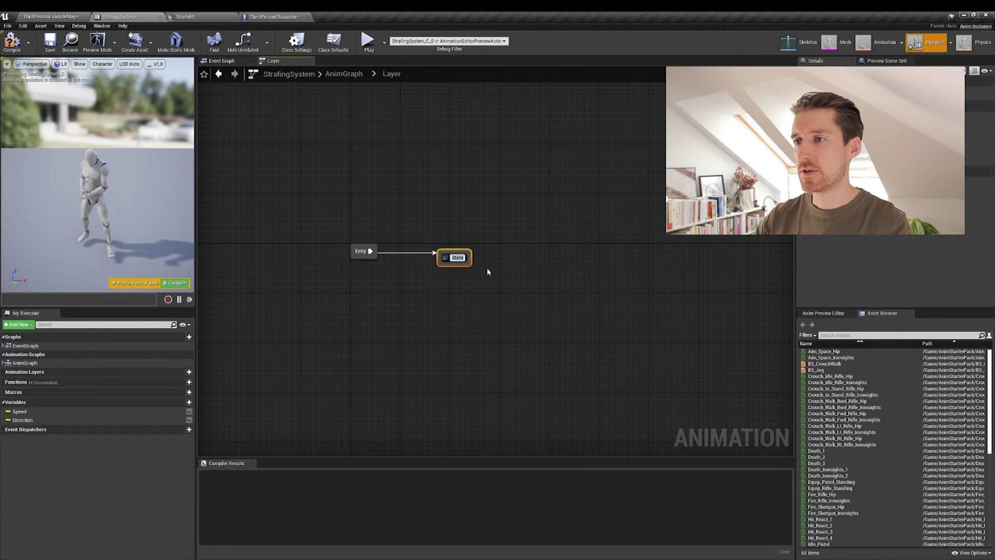
text(idle)
key(Return)
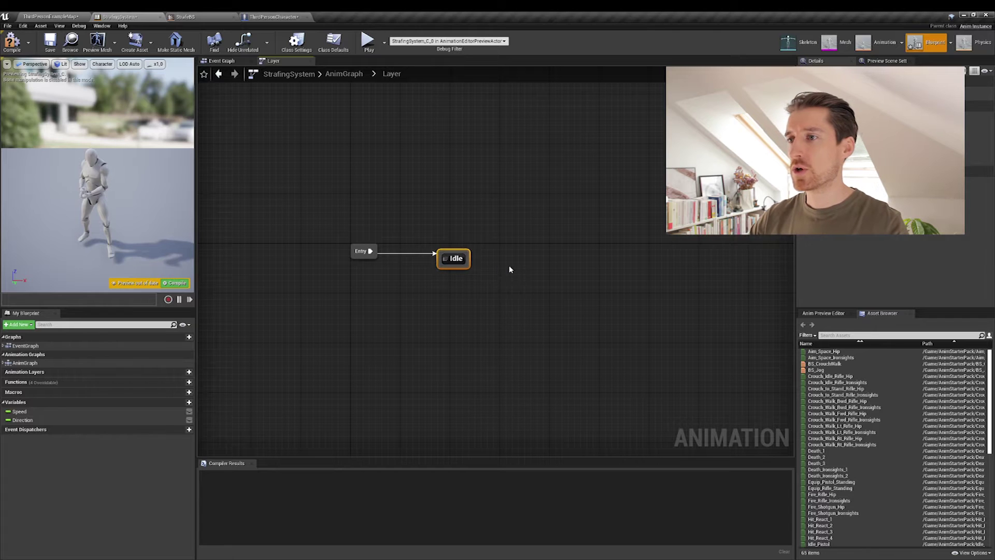
drag(465, 250, 460, 253)
click(457, 247)
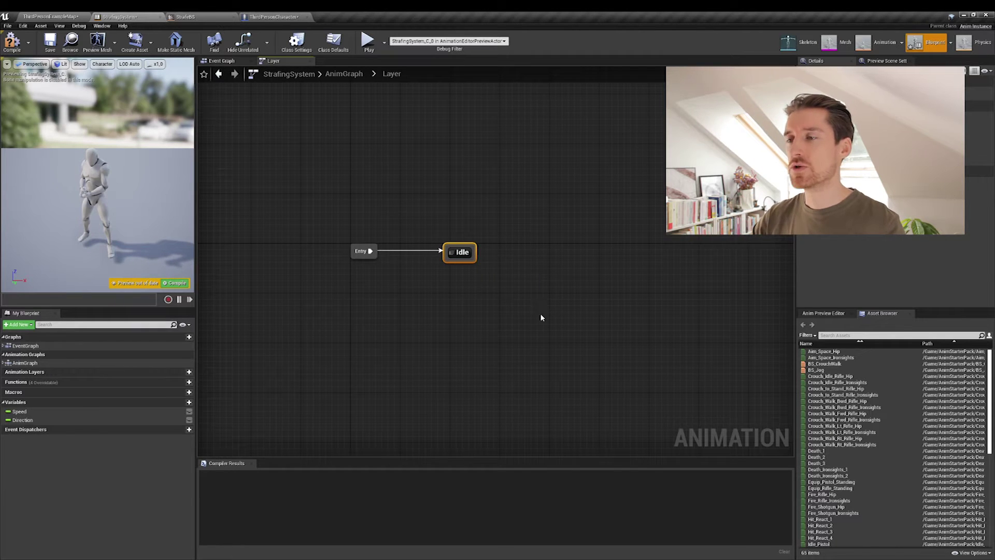
Add a state named Aim in line with Idle, with transitions running both ways between Idle and Aim
right_drag(521, 259, 480, 255)
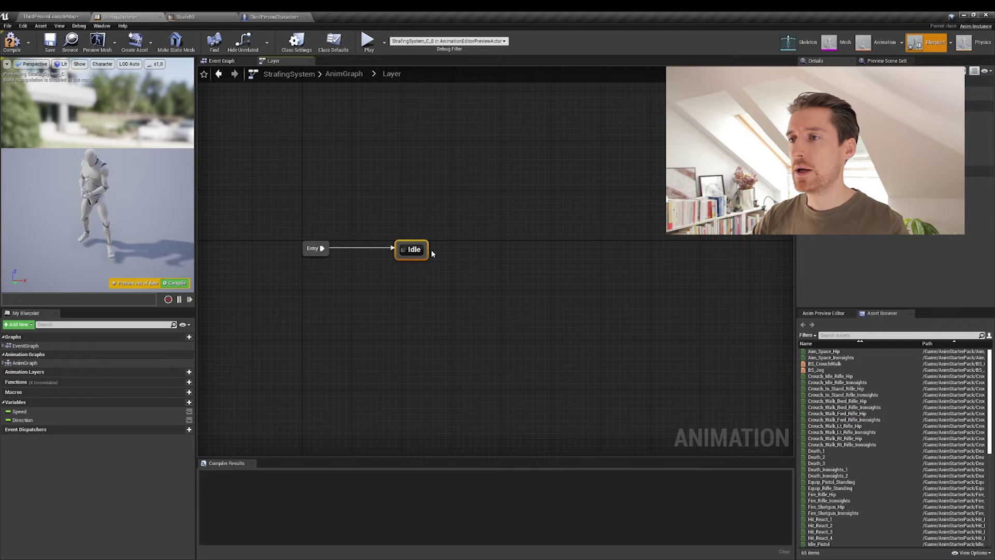
drag(428, 253, 509, 249)
click(538, 272)
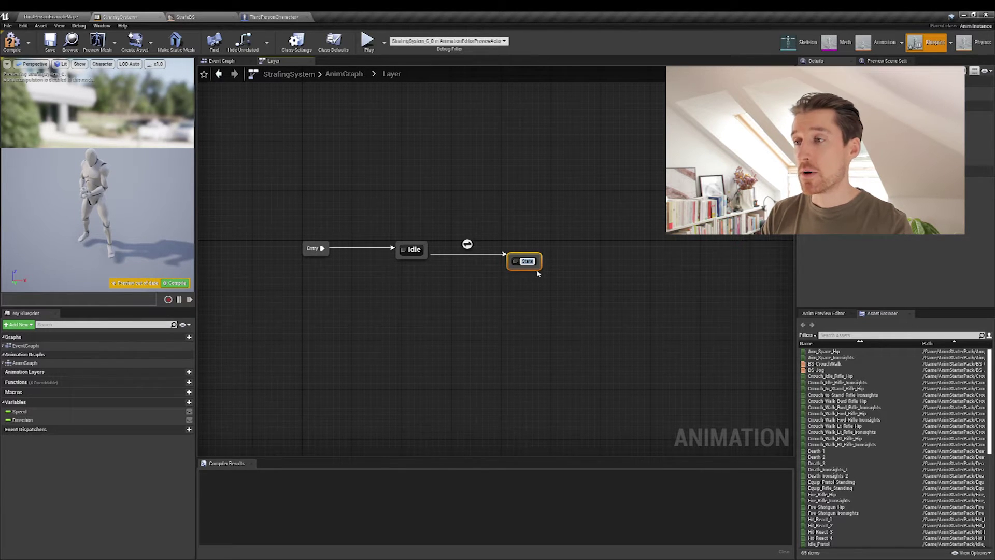
text(Aim)
key(Return)
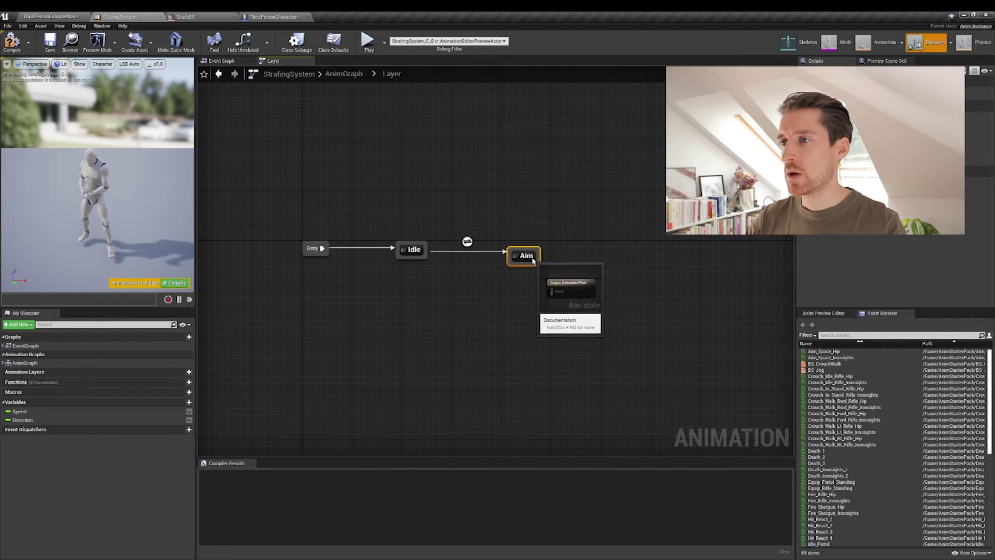
drag(533, 261, 413, 251)
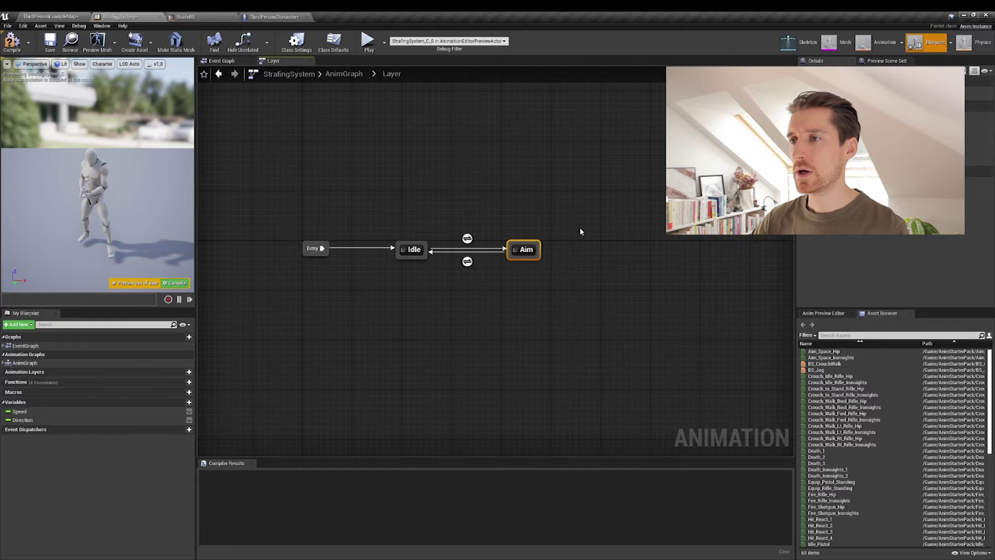
click(467, 237)
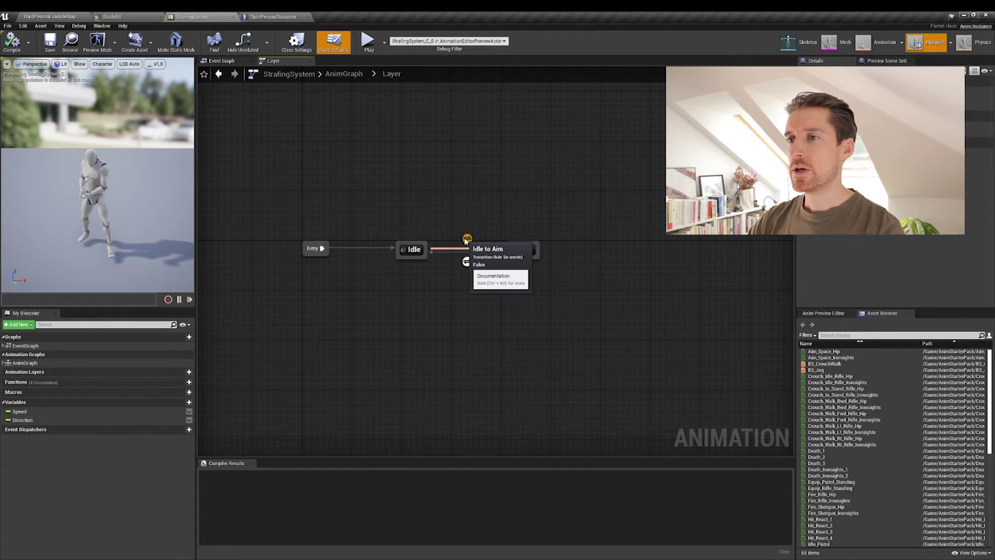
Return to the AnimGraph and space the BaseLayer and Layer state machines apart, further away from Output Pose
click(337, 75)
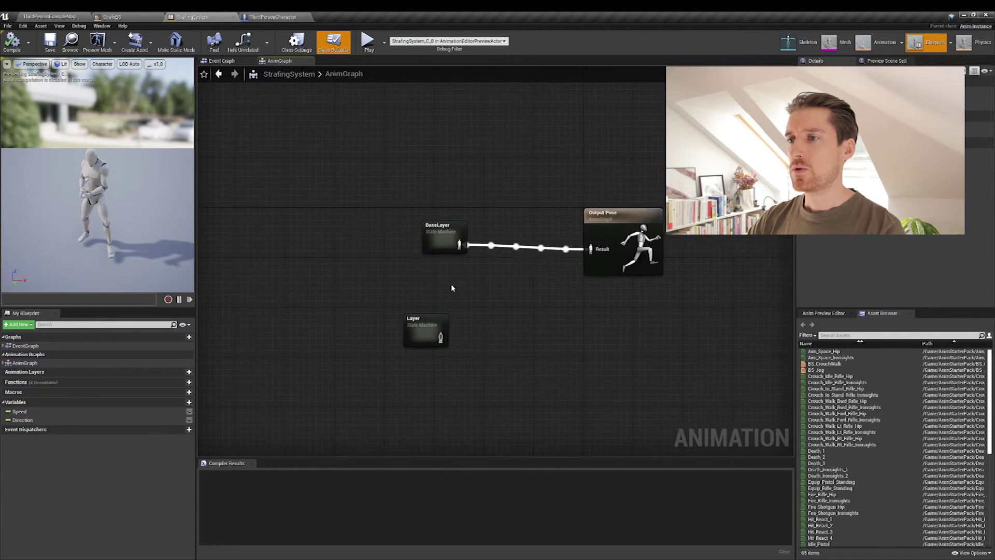
click(458, 311)
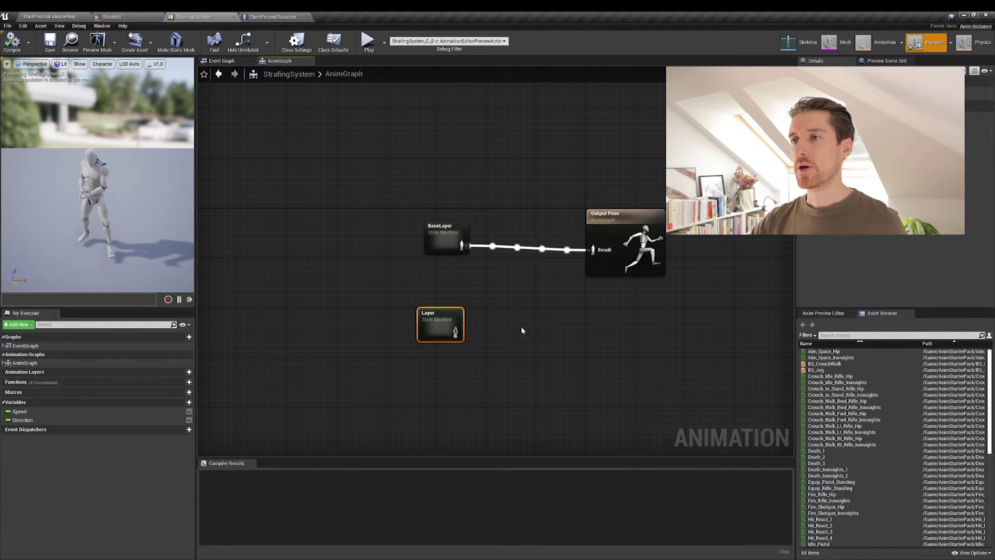
drag(461, 227, 424, 202)
drag(356, 181, 459, 260)
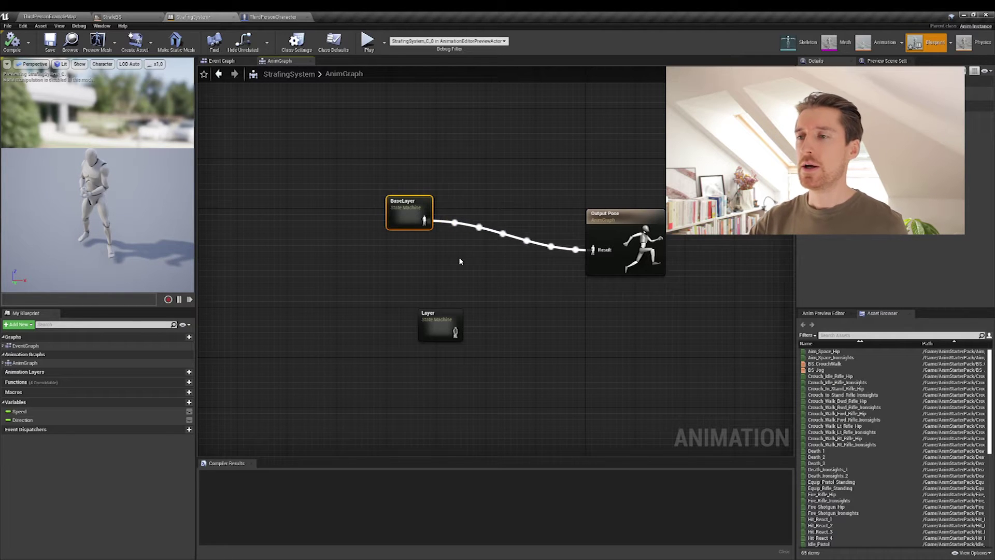
drag(456, 320, 435, 305)
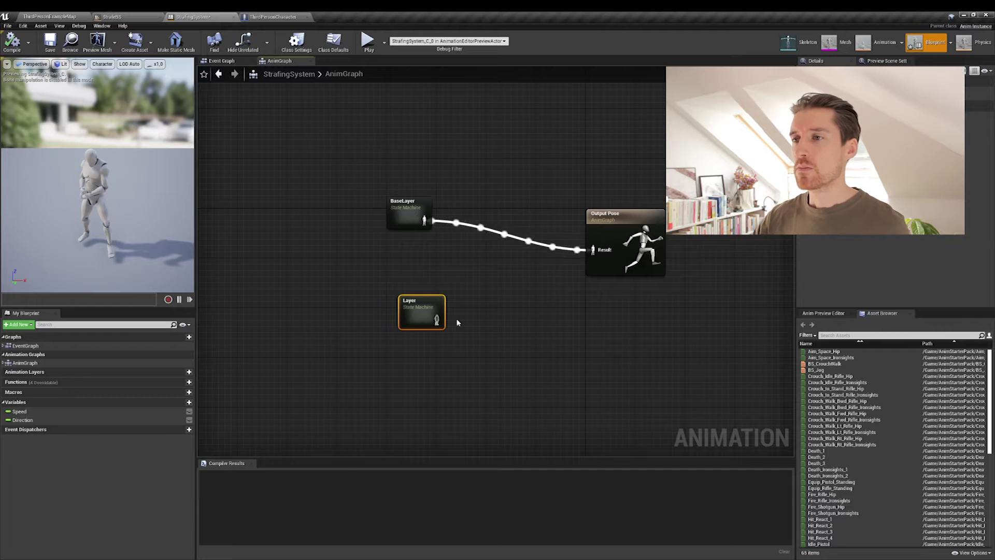
drag(432, 303, 413, 303)
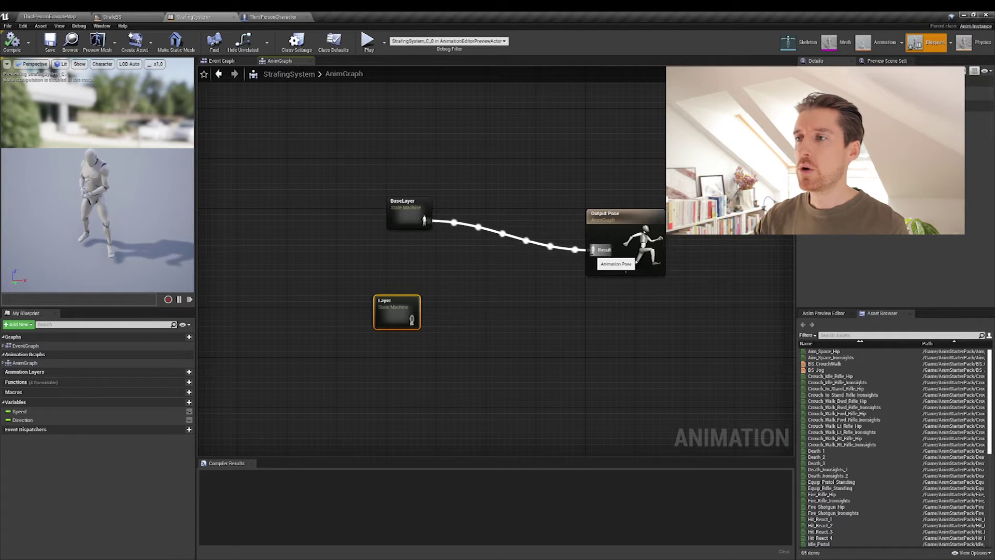
Add a Layered blend per bone node with BaseLayer's output feeding its Base Pose
drag(413, 222, 462, 268)
click(447, 269)
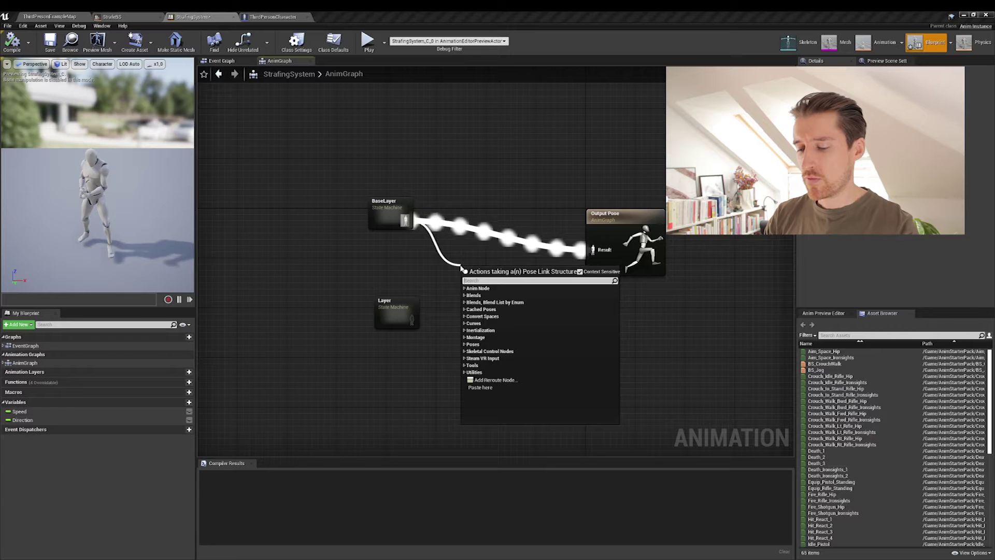
text(blend)
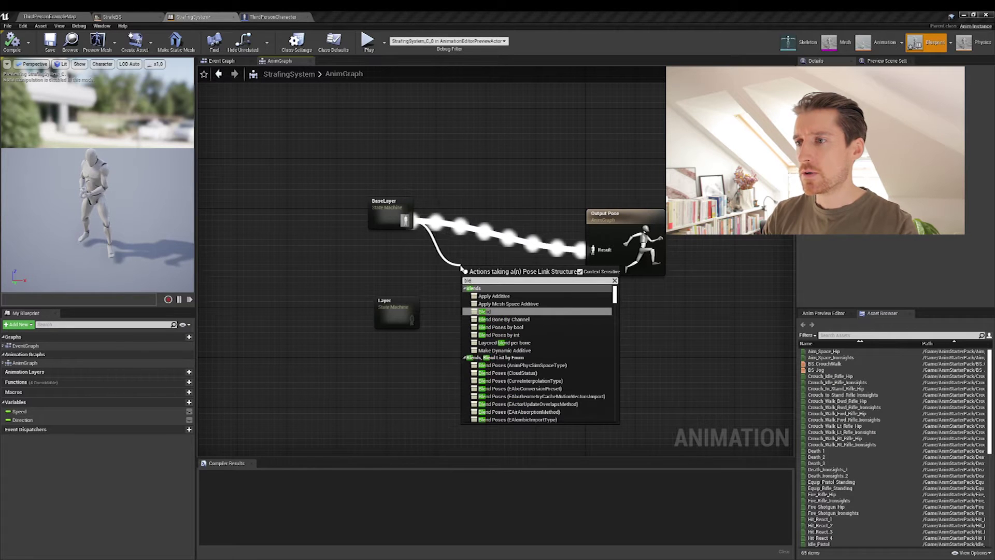
key(BackSpace)
key(BackSpace)
key(BackSpace)
key(BackSpace)
key(BackSpace)
text(layer)
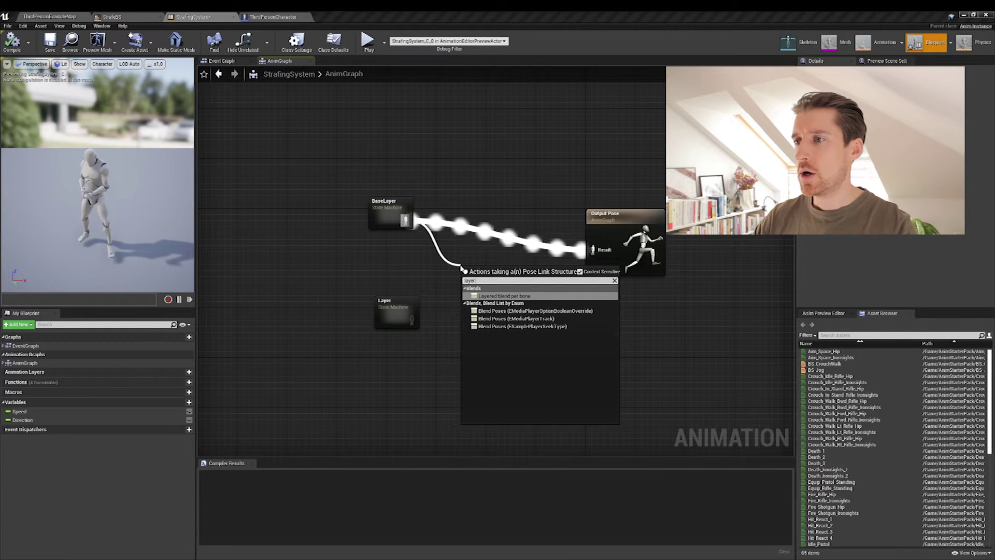
click(538, 299)
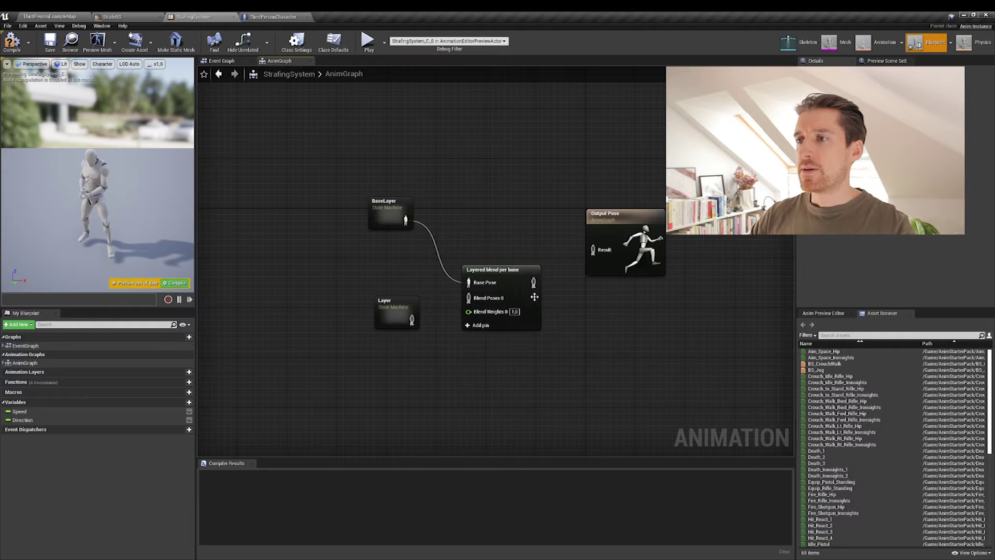
Position the Layered blend per bone node between the state machines and Output Pose, and connect Layer to Blend Poses 0
drag(521, 267, 521, 232)
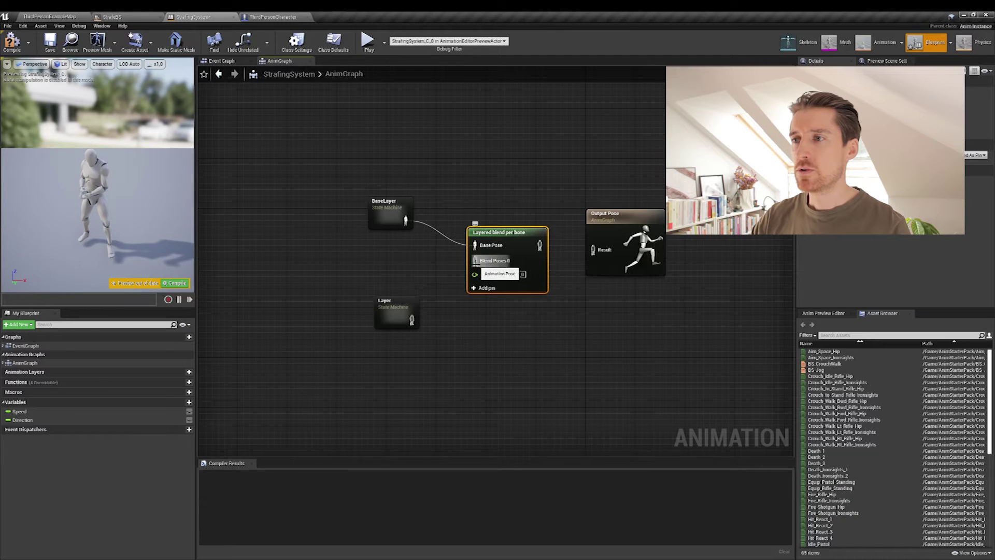
drag(417, 318, 411, 314)
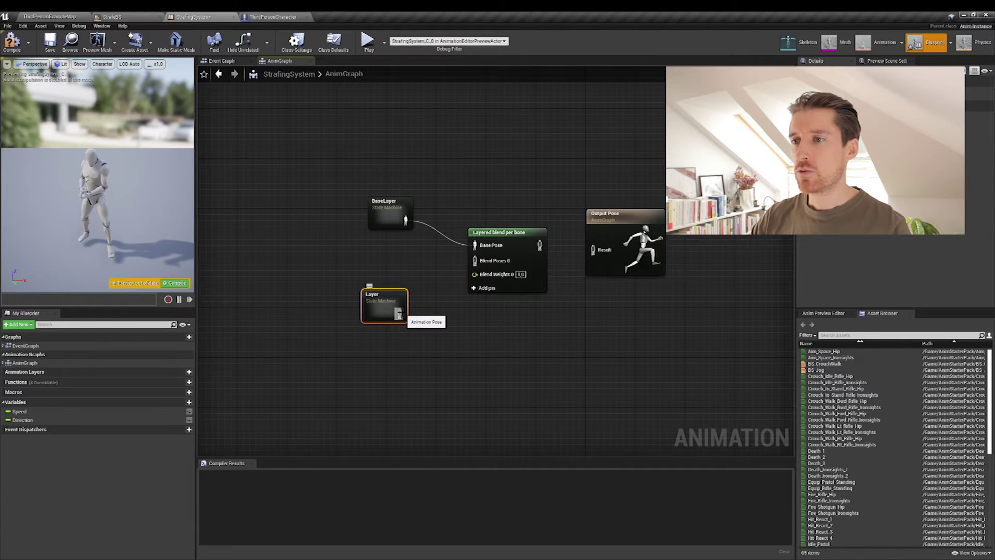
drag(399, 313, 474, 263)
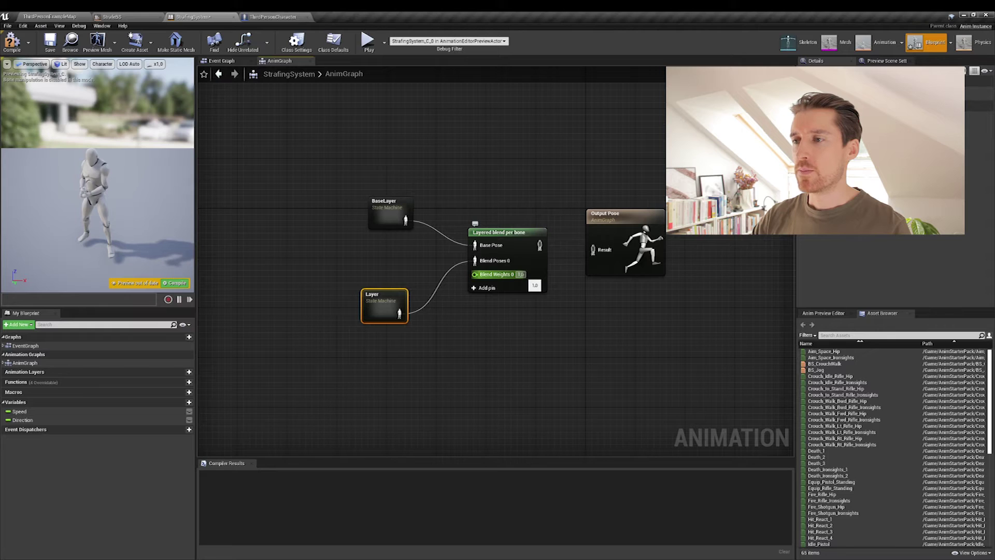
Connect the Layered blend per bone output to Output Pose's Result and move Output Pose slightly further from the blend node
click(529, 231)
drag(540, 246, 598, 251)
drag(606, 217, 613, 217)
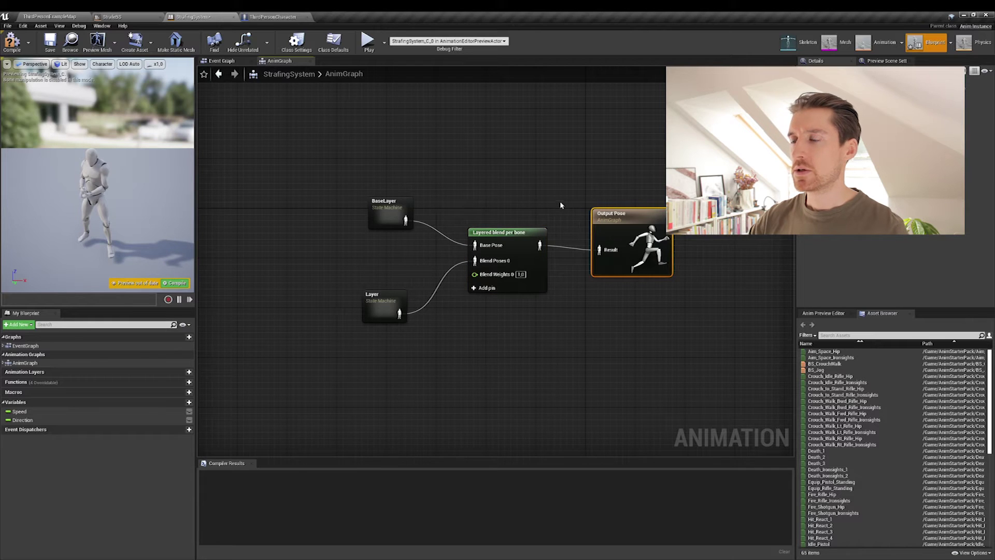
Add one Branch Filters element to layer 0 of the Layered blend per bone node and open its Bone Name for editing
click(531, 234)
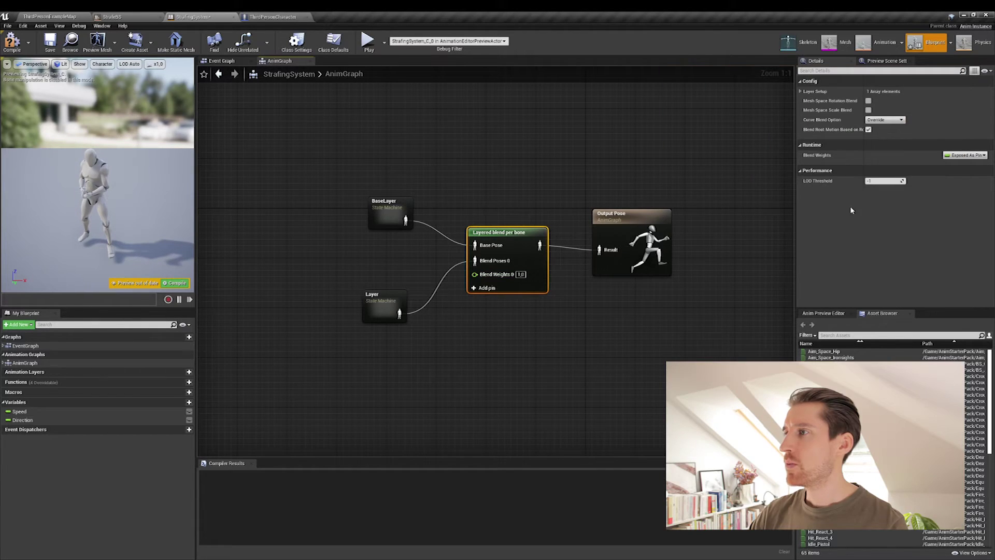
click(801, 91)
click(804, 100)
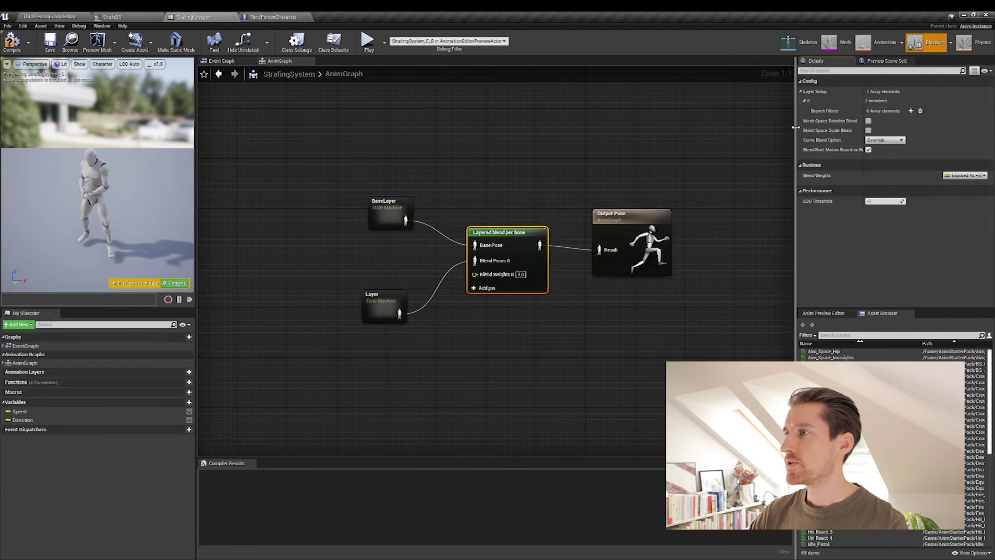
click(911, 111)
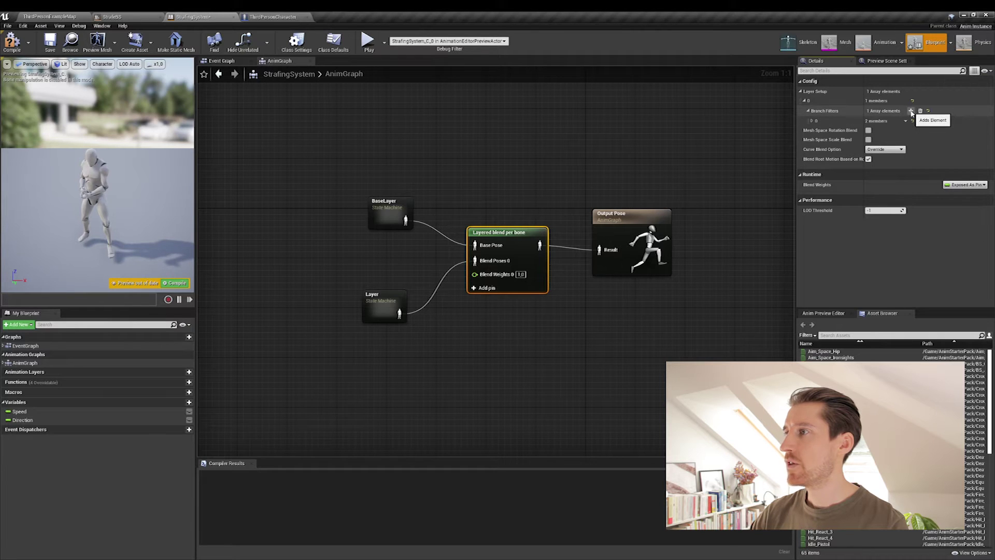
click(812, 121)
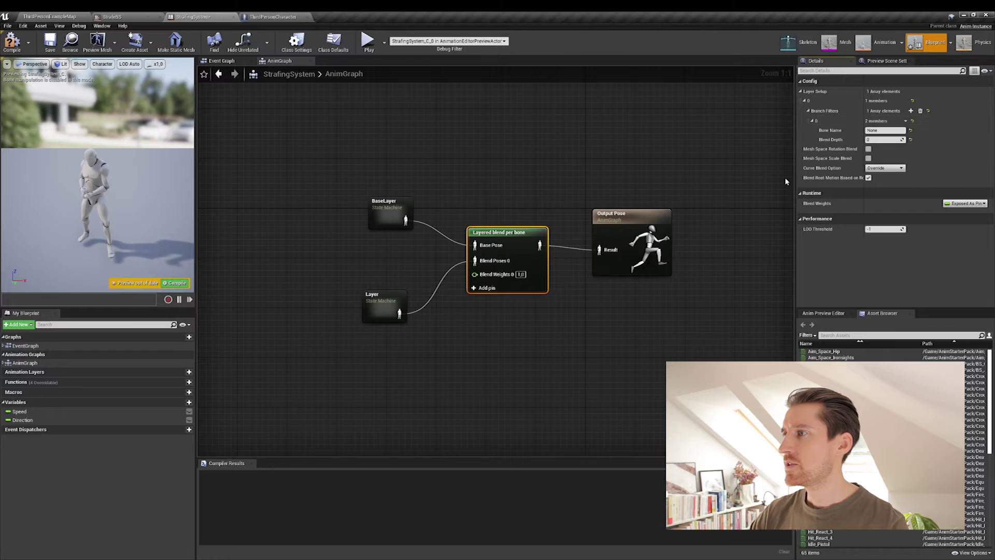
click(875, 130)
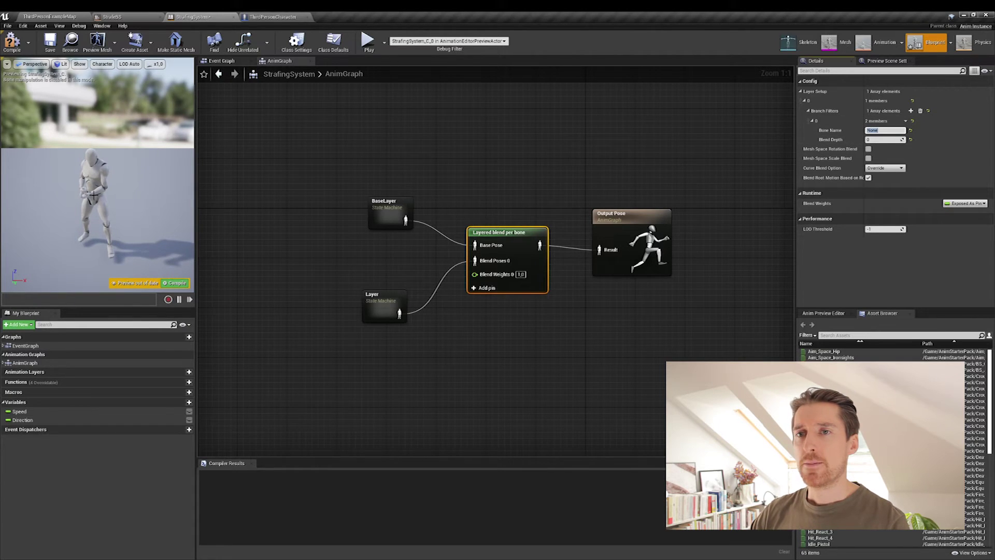
Turn on the display of bone names on the character in the preview viewport
click(80, 63)
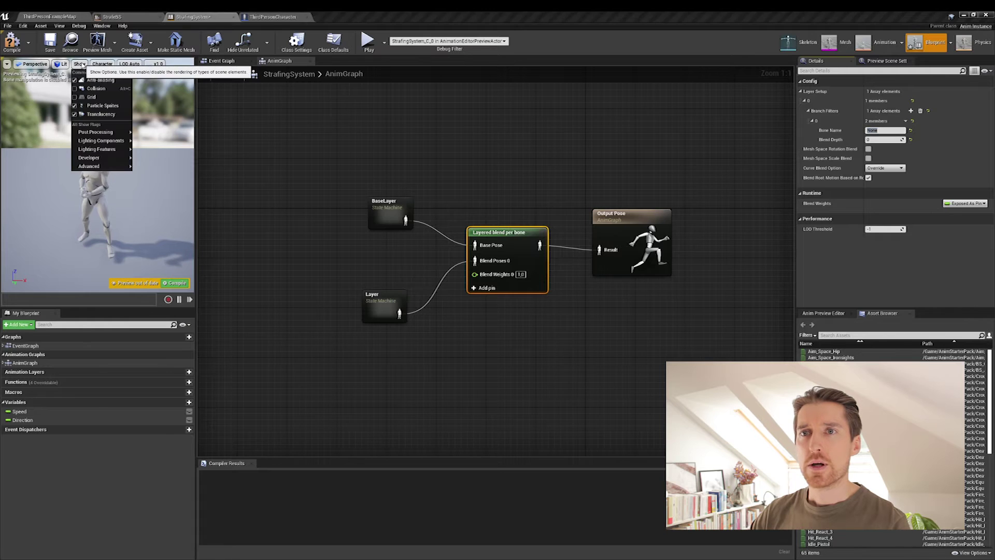
click(102, 63)
mouse_move(106, 97)
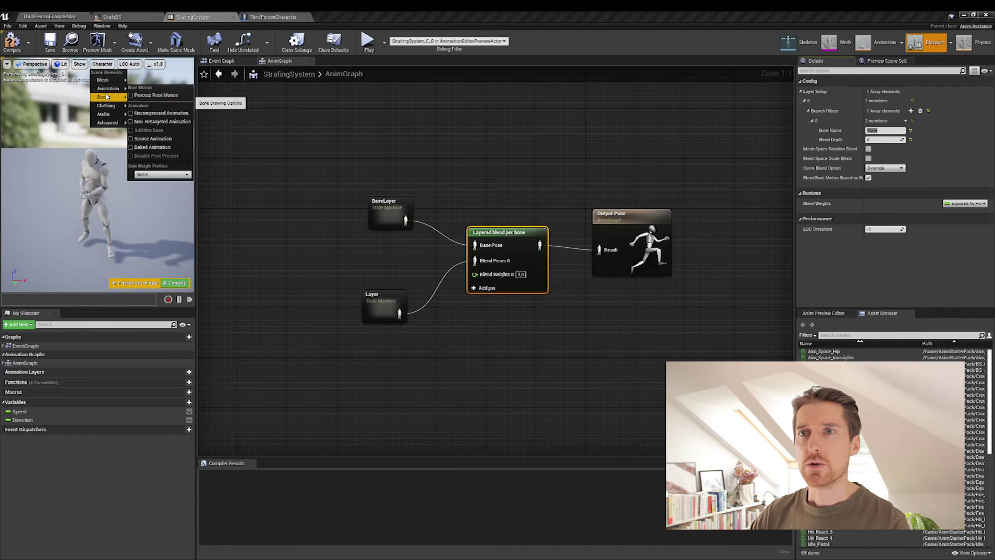
click(146, 112)
Examine the bone names along the preview character's spine, comparing the full upper body with a close-up of the torso
scroll(95, 187, up, 5)
scroll(95, 188, down, 5)
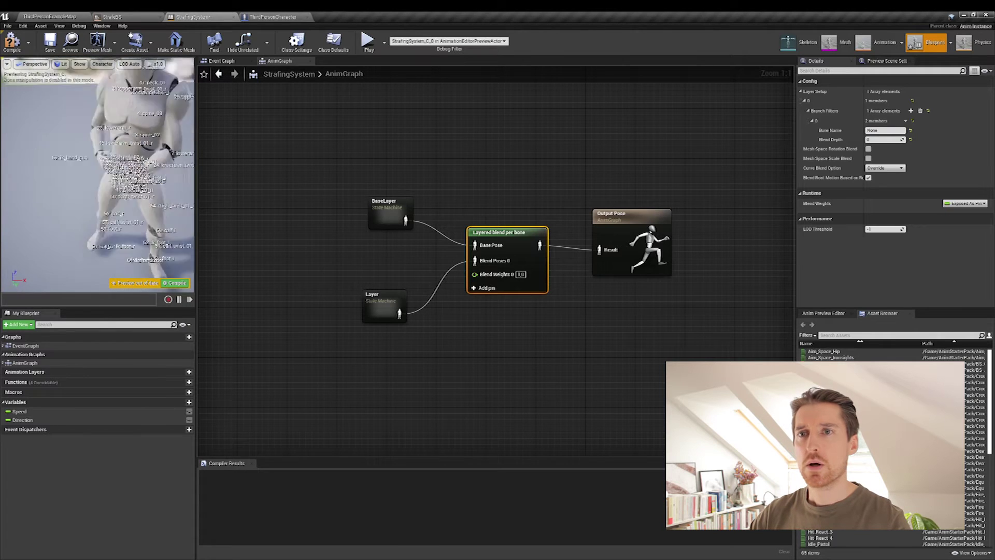
right_drag(95, 188, 143, 173)
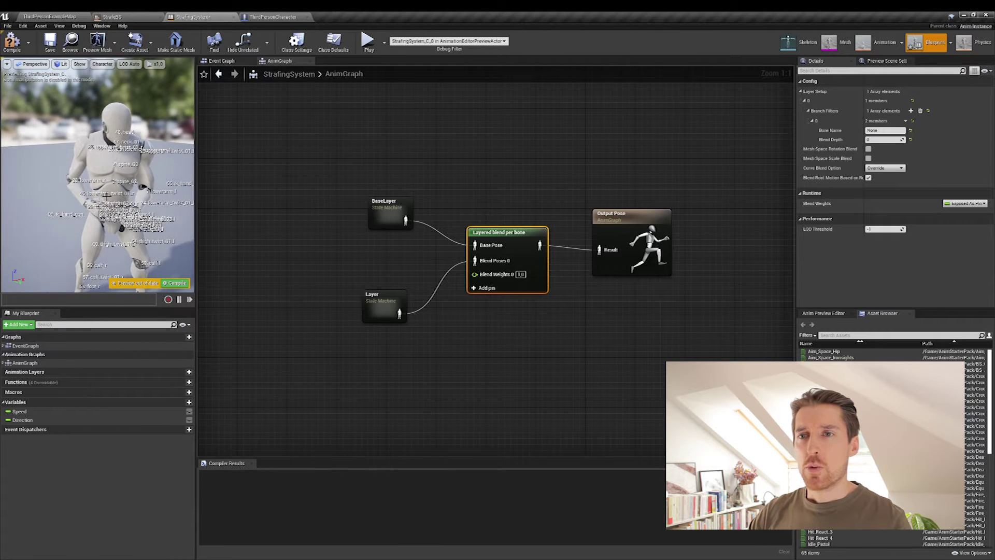
scroll(113, 205, up, 5)
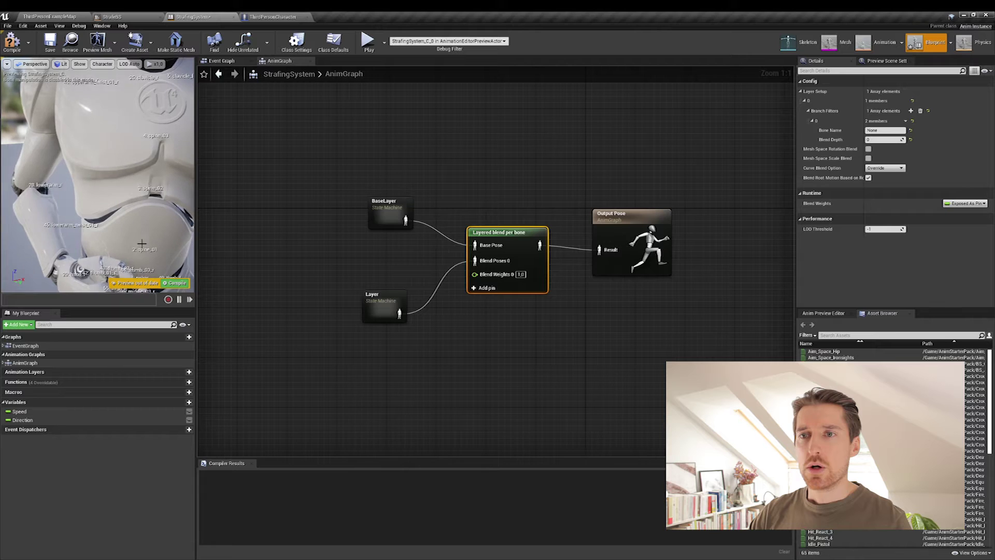
scroll(145, 252, down, 5)
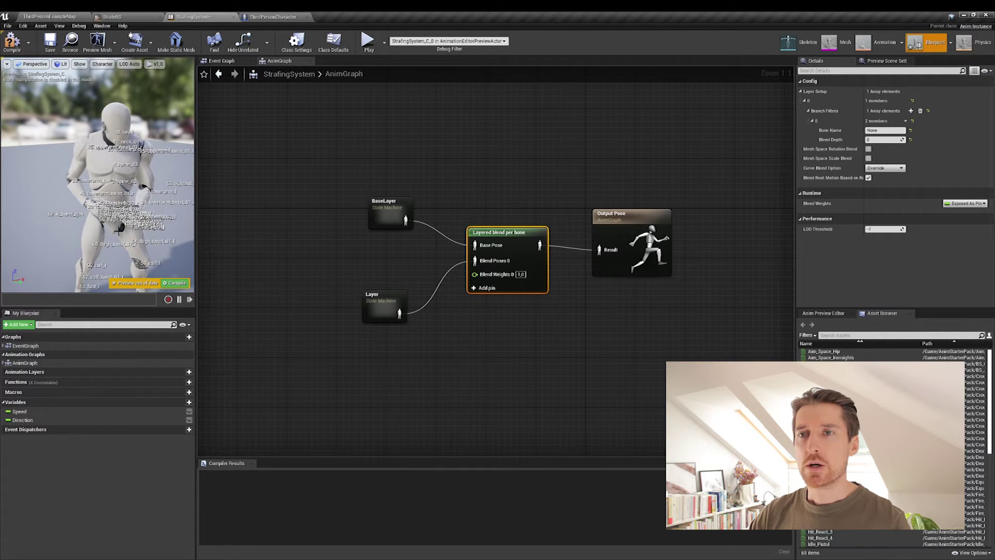
scroll(157, 251, up, 5)
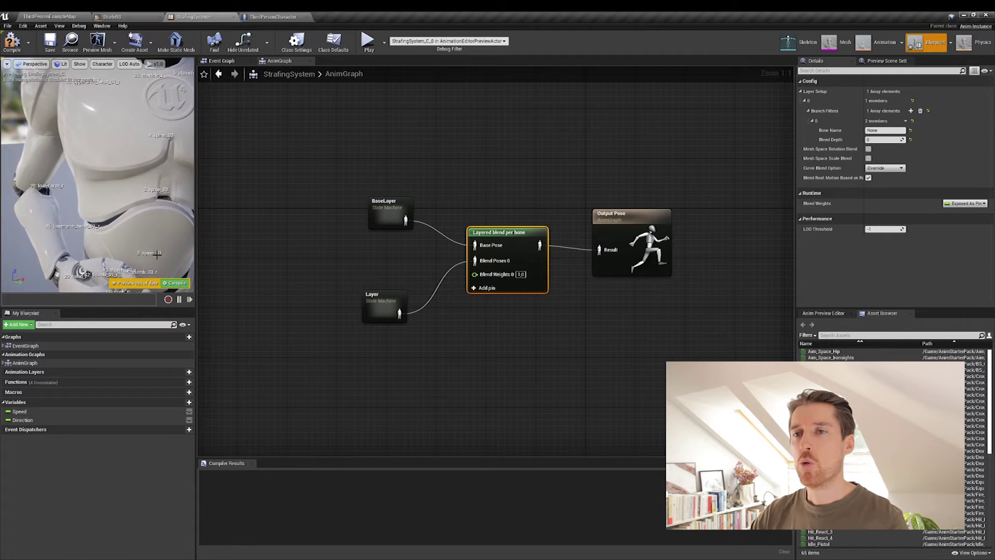
scroll(157, 252, down, 5)
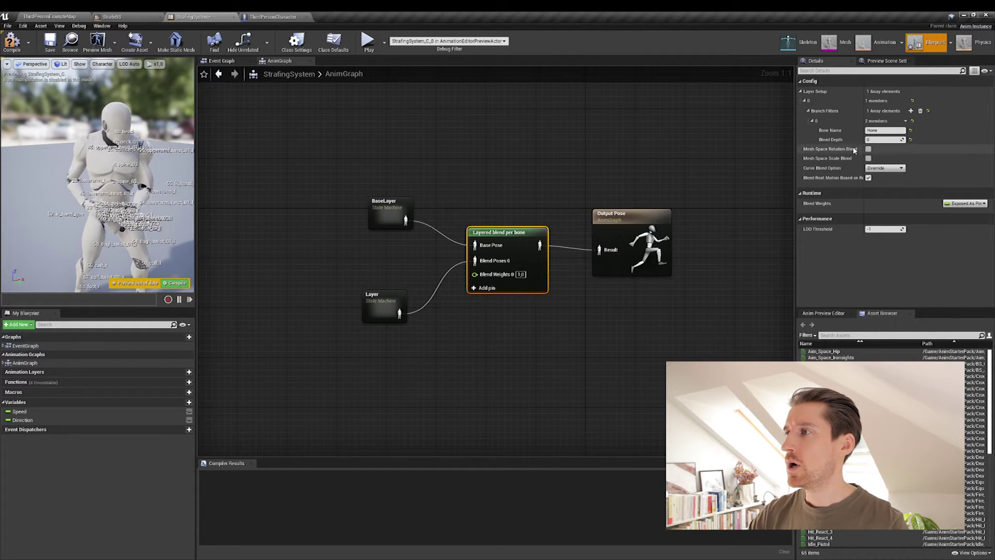
Set the Bone Name of the Layered blend per bone node's branch filter to spine_01
click(874, 130)
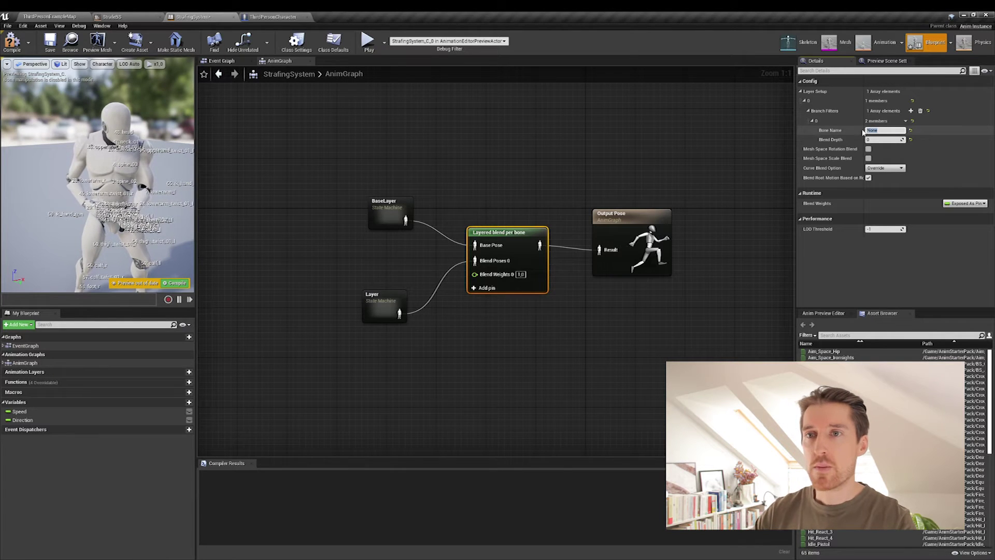
scroll(94, 206, up, 5)
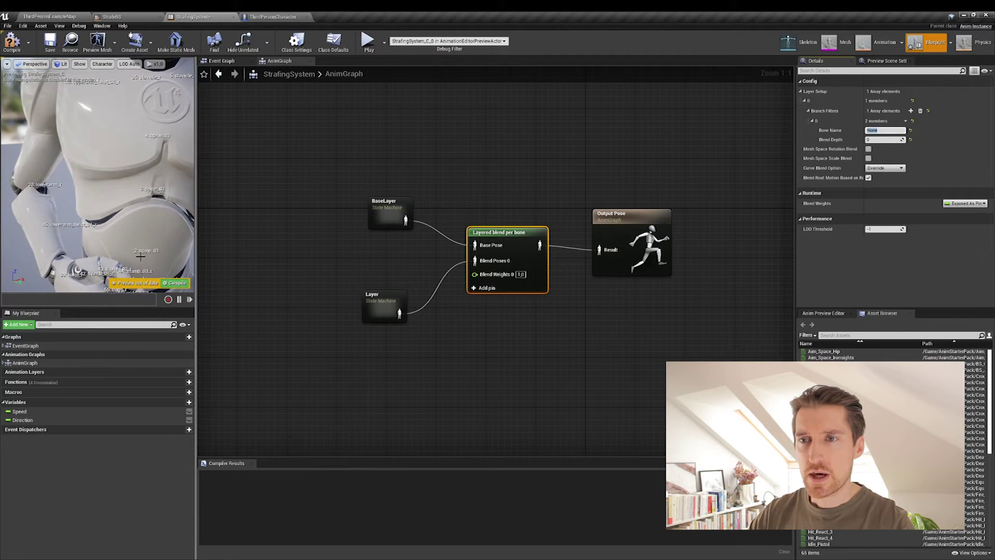
text(spine_01)
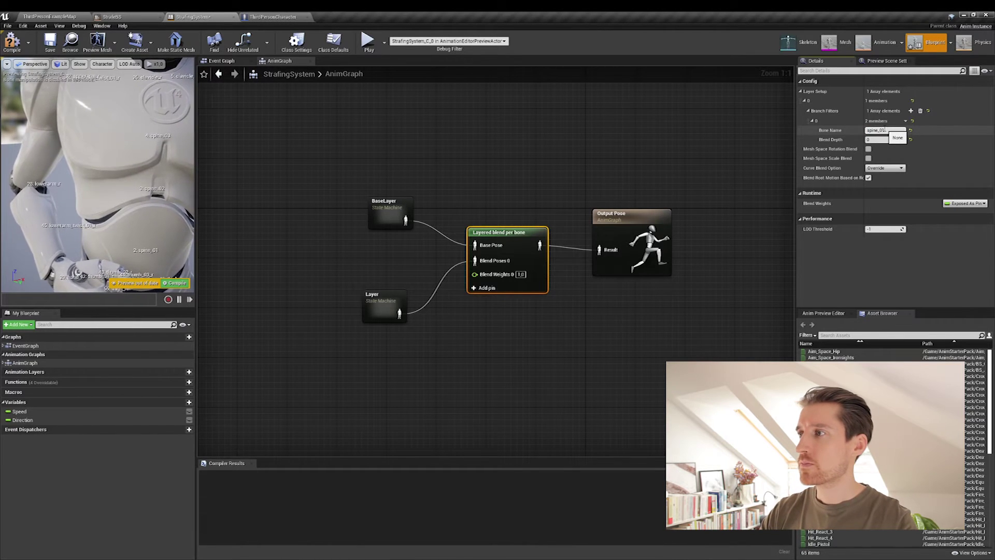
key(Return)
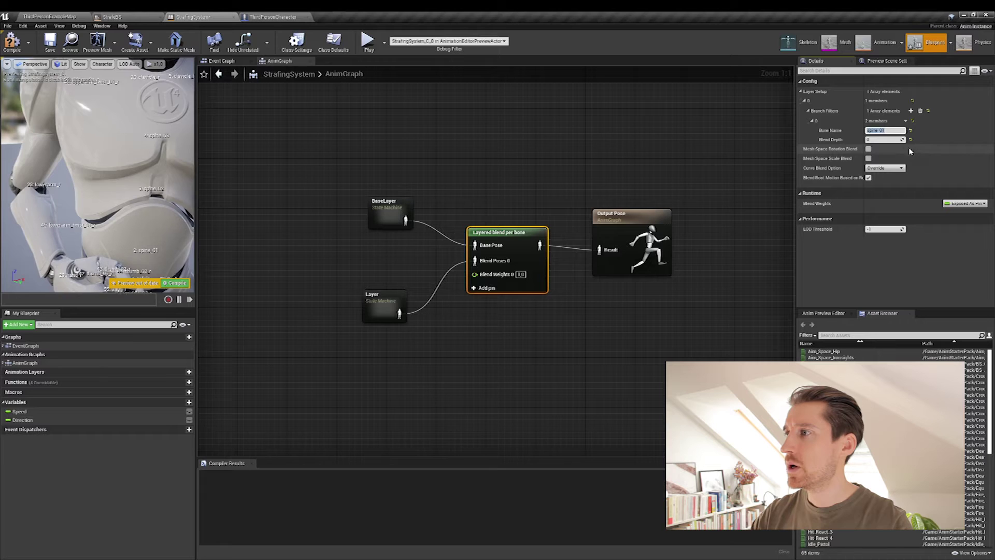
click(884, 140)
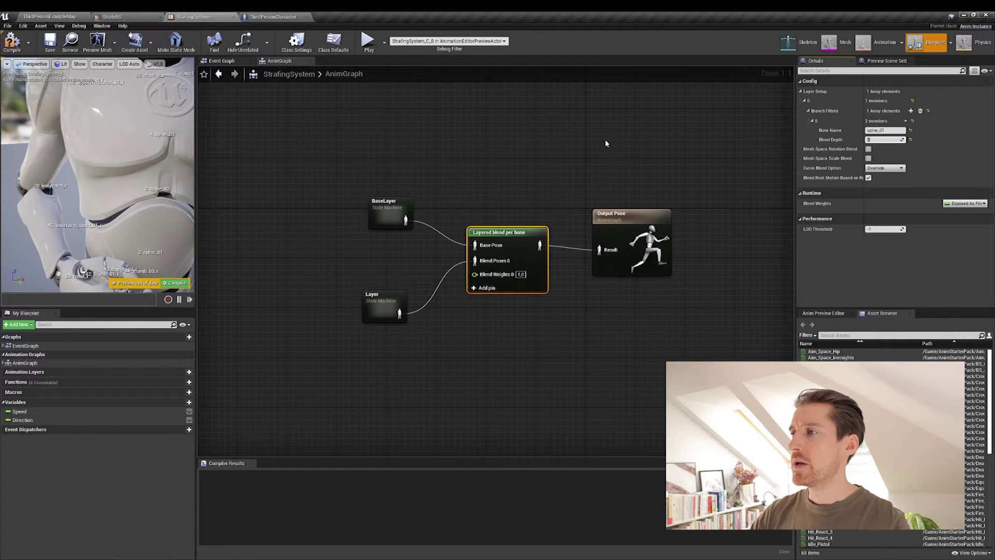
click(631, 184)
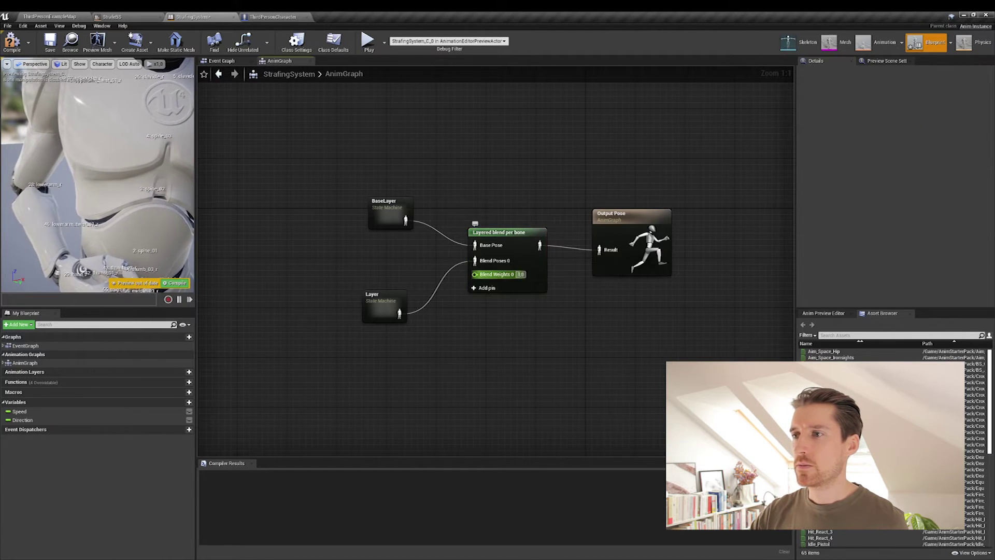
click(524, 244)
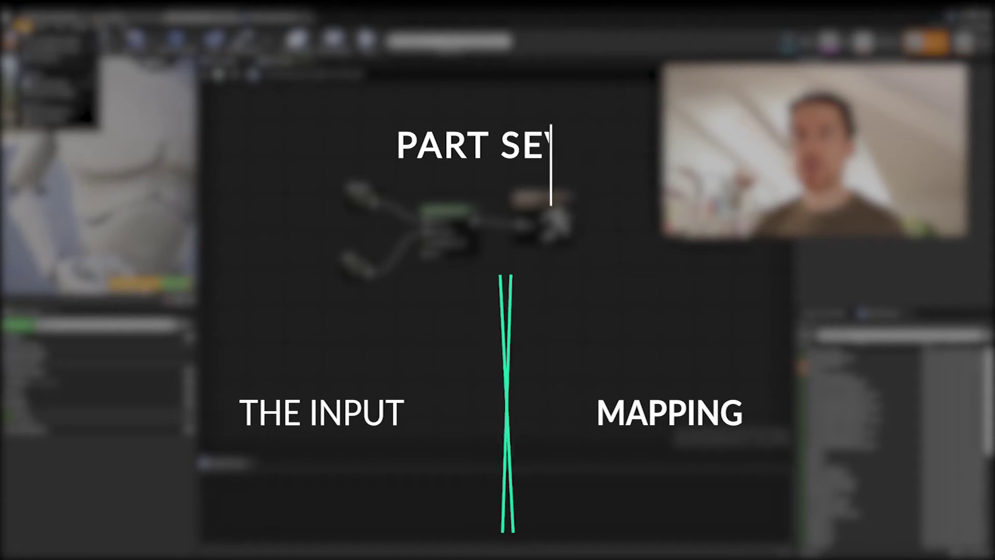
Open the Project Settings and go to the Engine's Input settings
click(61, 120)
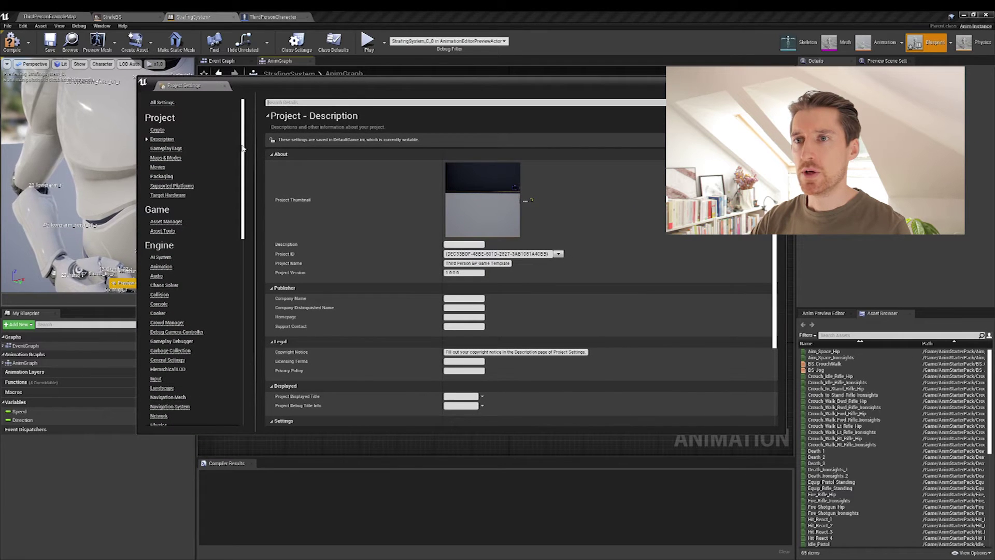
drag(244, 149, 244, 206)
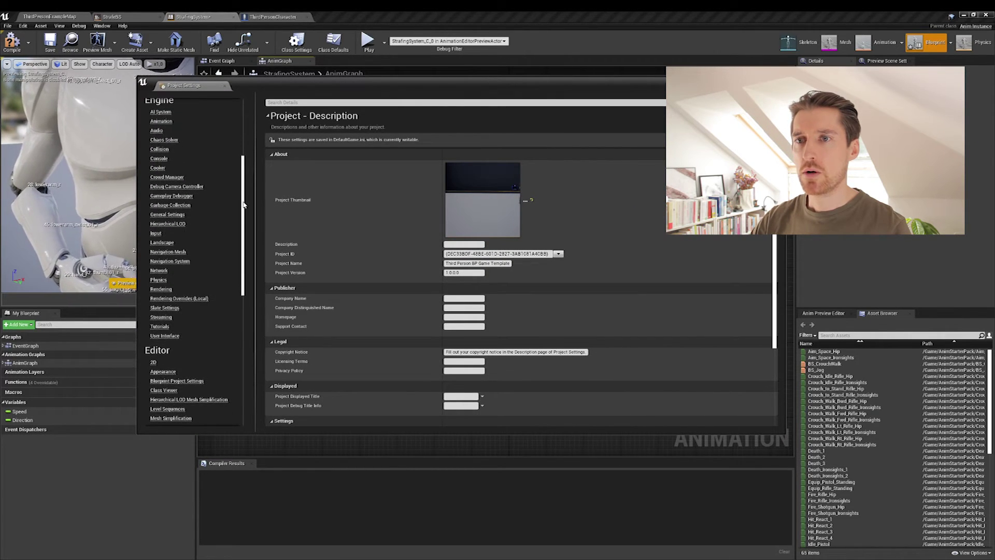
click(156, 234)
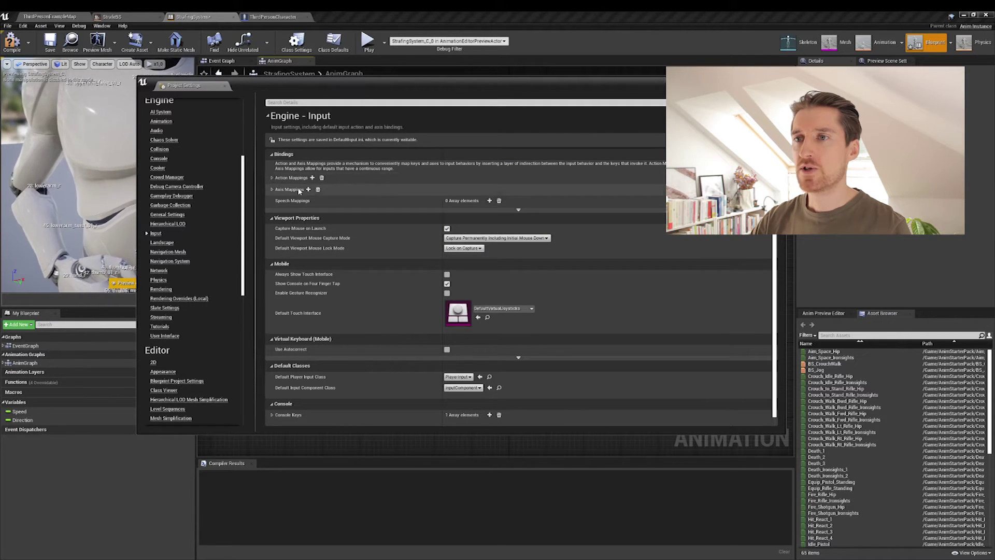
Add a new action mapping named Aiming alongside Jump and ResetVR
click(272, 179)
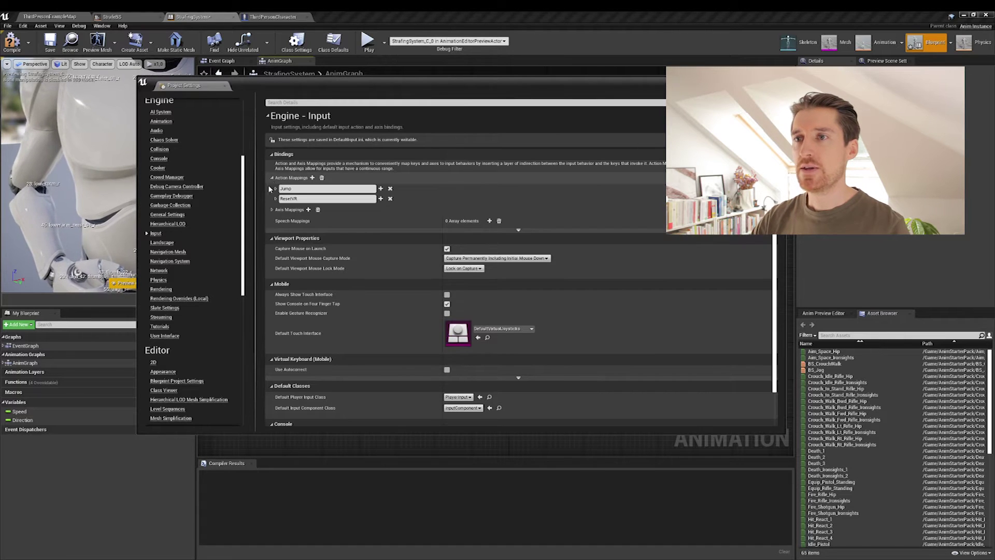
click(313, 178)
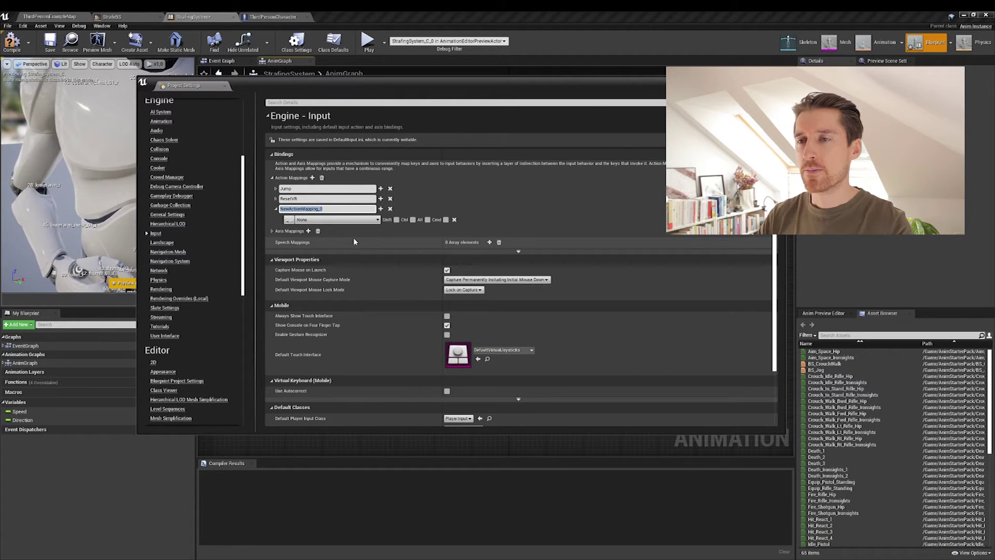
text(Aimi)
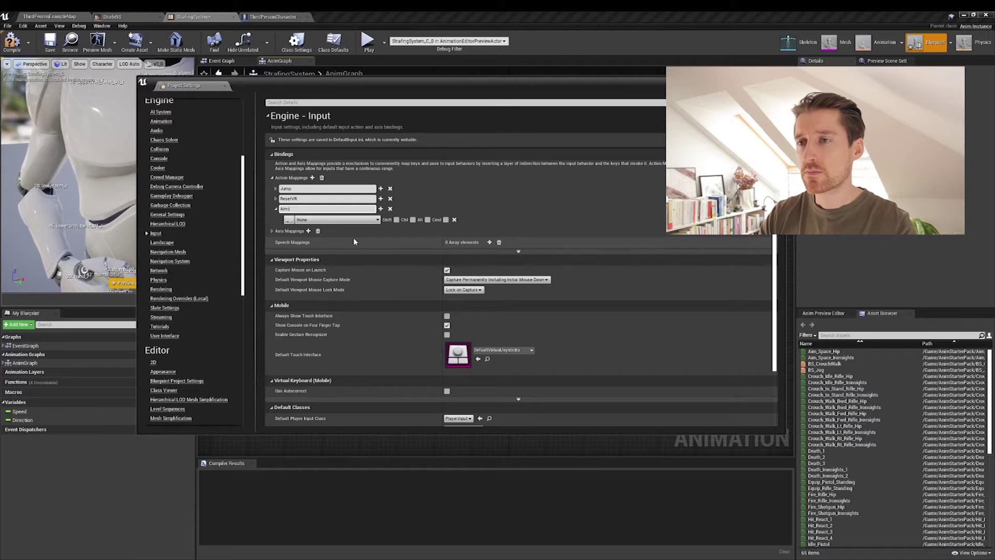
text(ng)
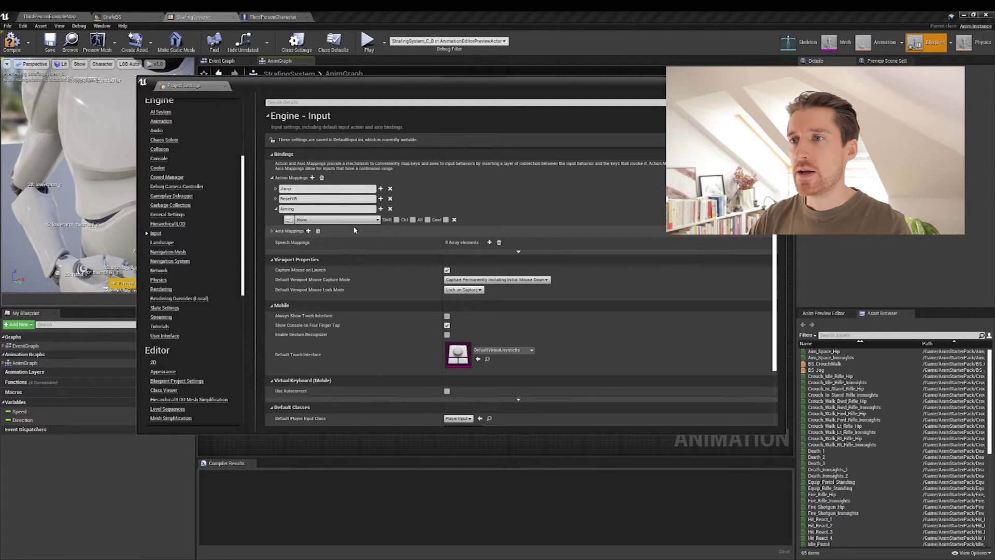
Bind the Aiming action mapping to Right Mouse Button
click(378, 220)
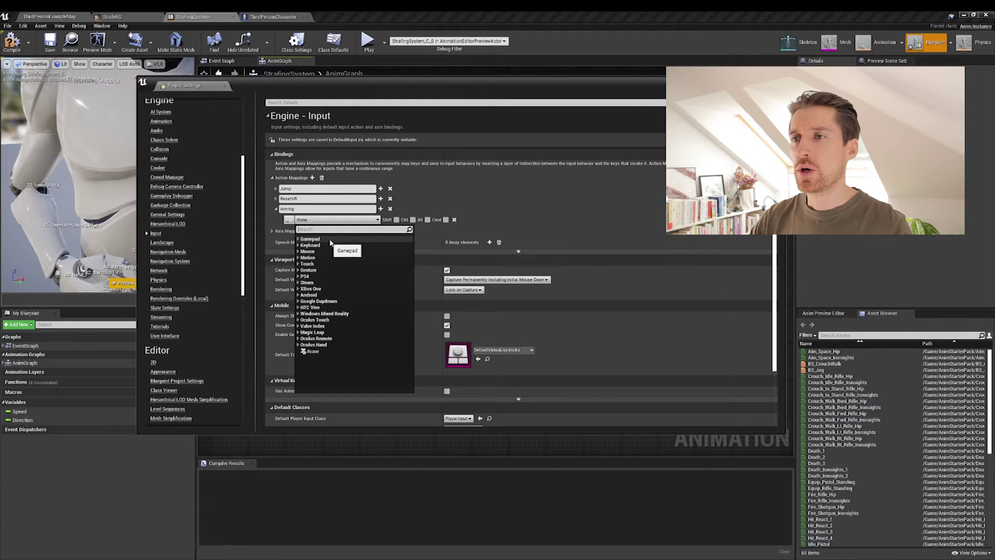
click(439, 116)
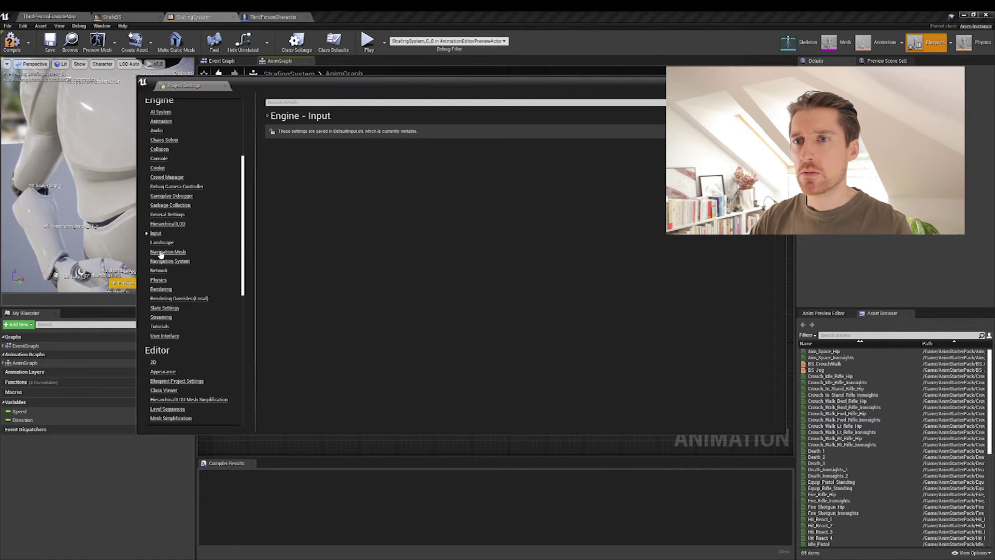
click(268, 118)
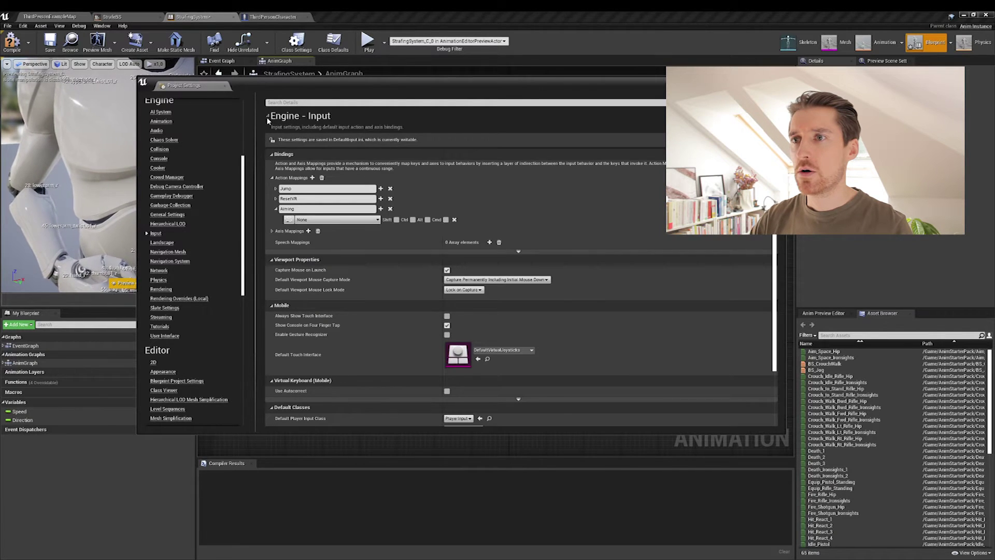
click(289, 222)
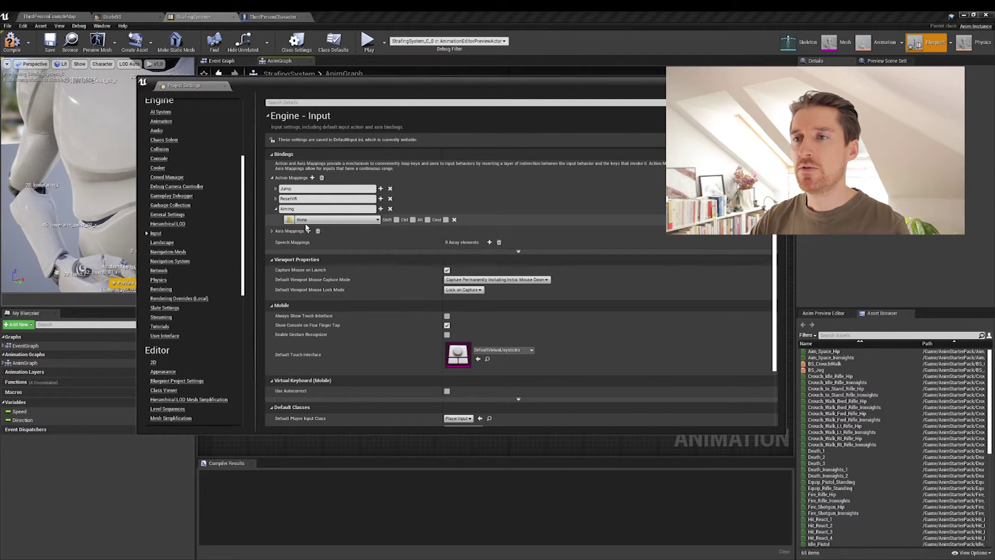
right_click(274, 226)
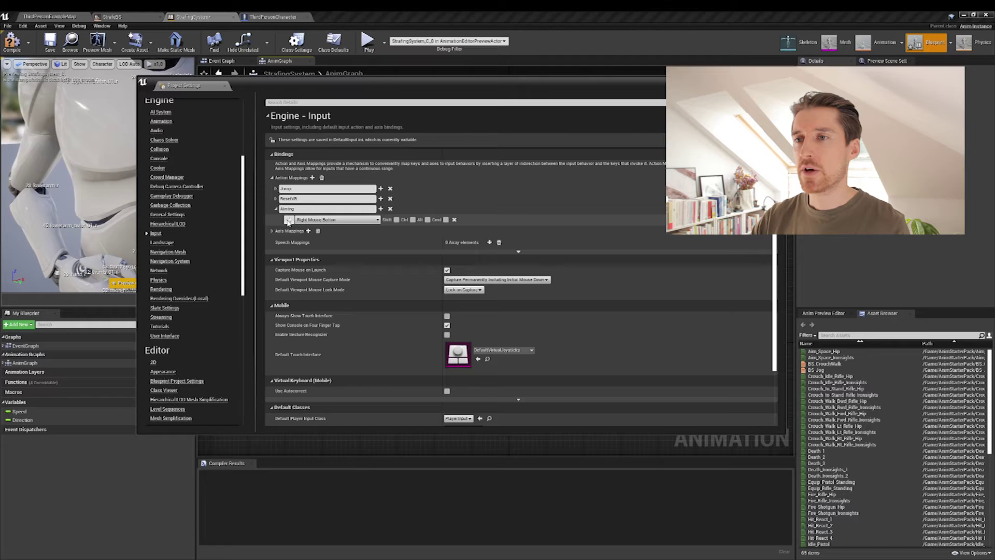
Try the E key as the Aiming binding and set it back to Right Mouse Button
click(289, 222)
key(e)
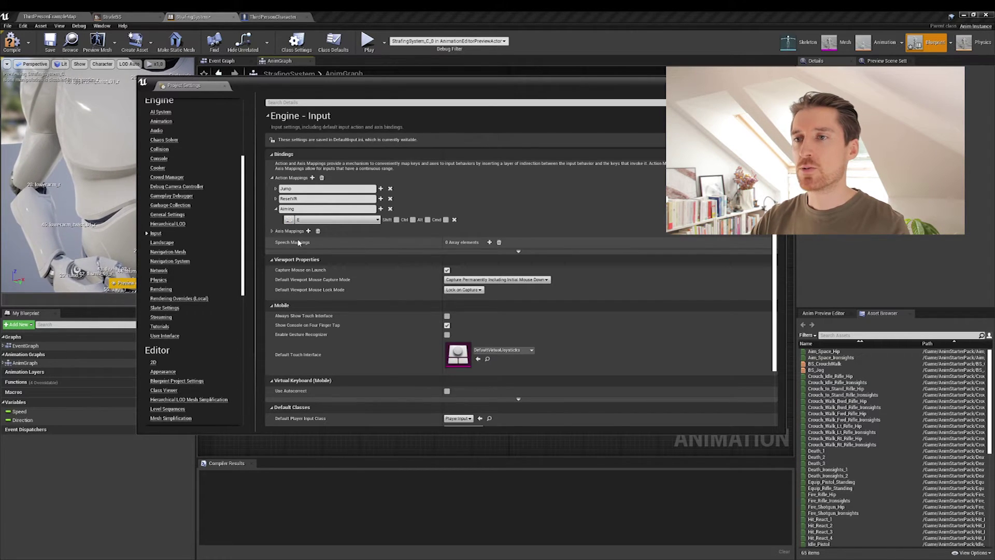
click(291, 223)
right_click(291, 222)
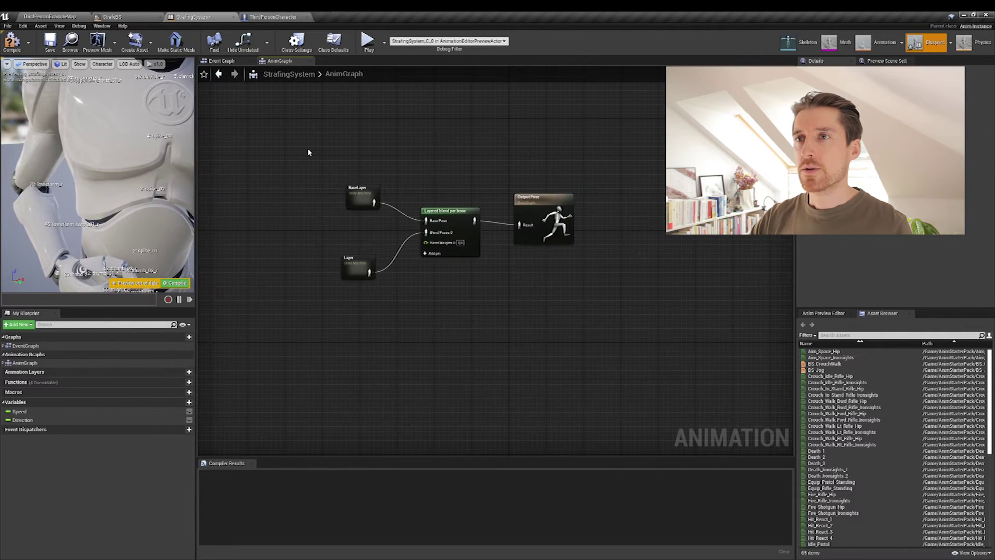
Add the Aiming input action event below the Running section in the ThirdPersonCharacter event graph
click(277, 17)
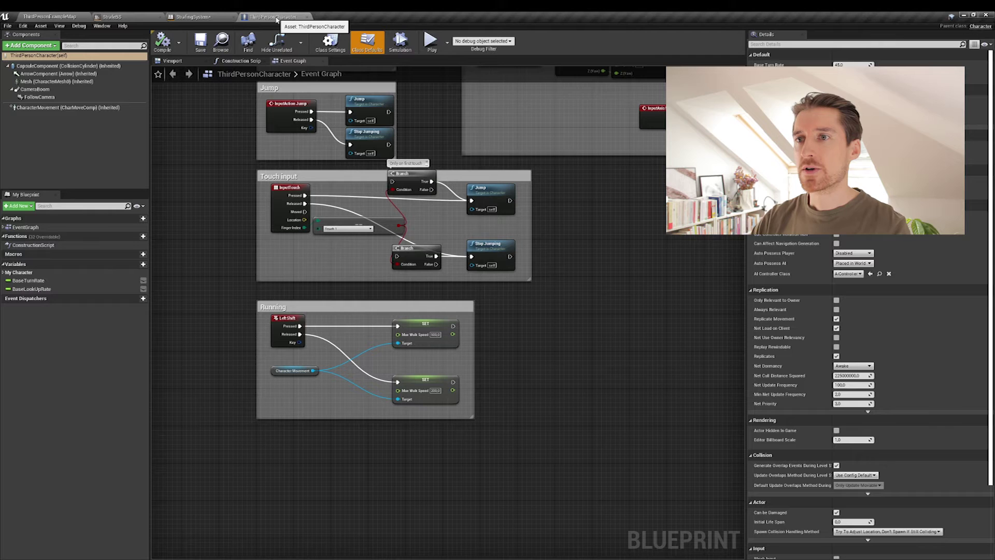
right_drag(369, 468, 430, 319)
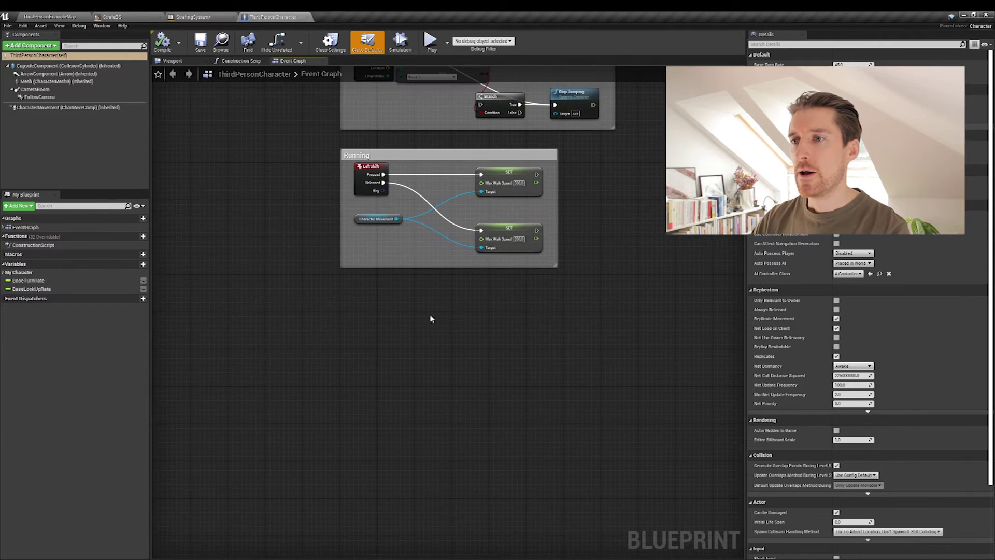
right_click(355, 294)
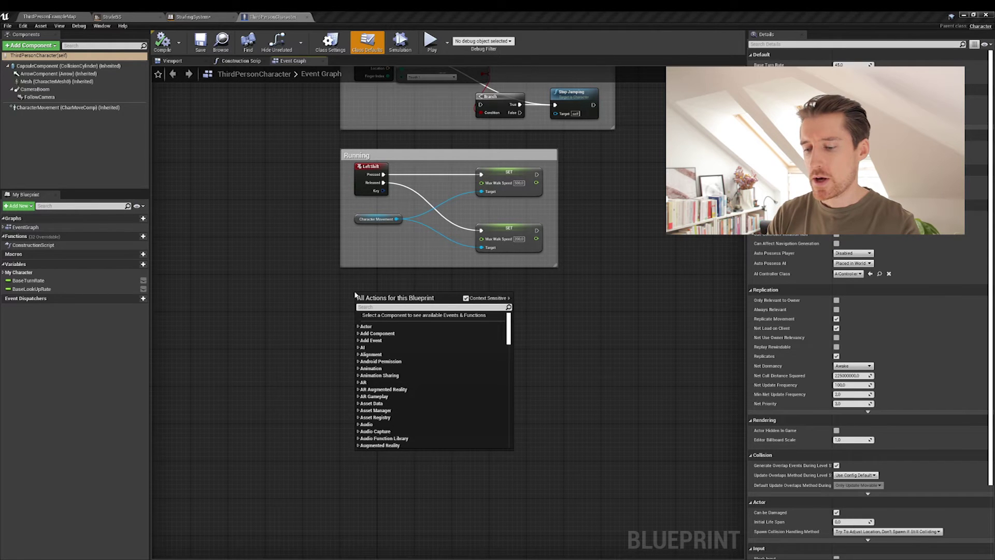
text(aiming)
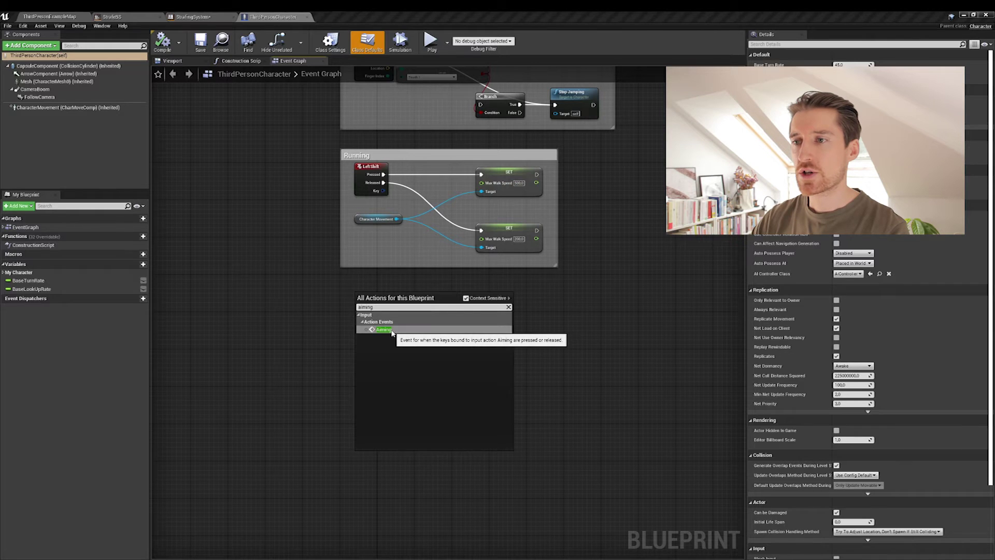
click(391, 331)
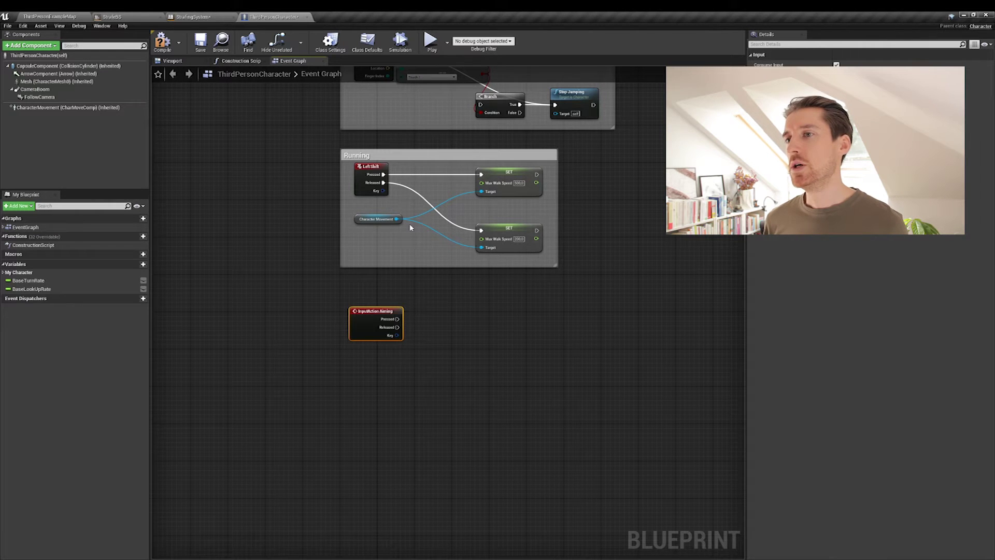
Create a Boolean variable named AimButtonDown in the ThirdPersonCharacter blueprint
scroll(412, 238, up, 1)
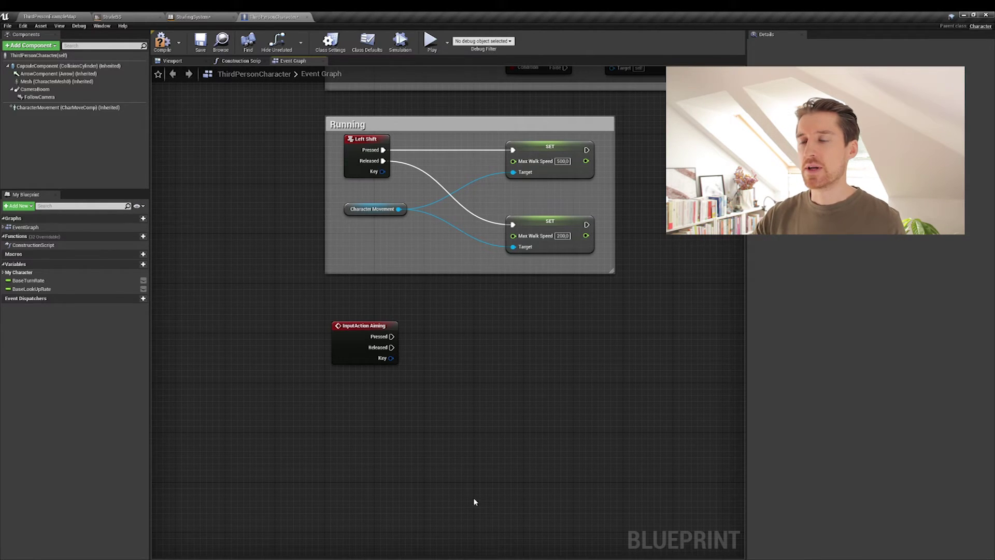
right_drag(450, 325, 361, 293)
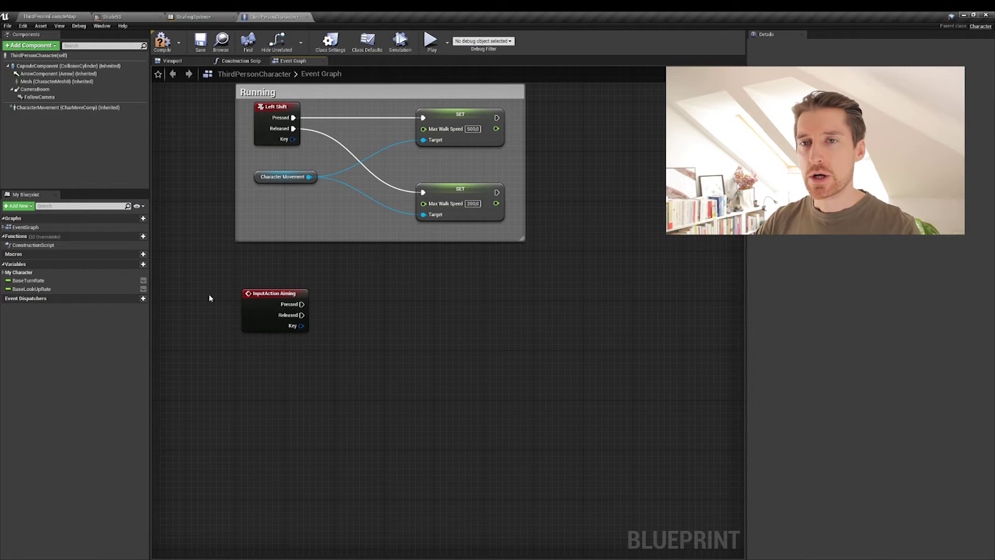
click(145, 266)
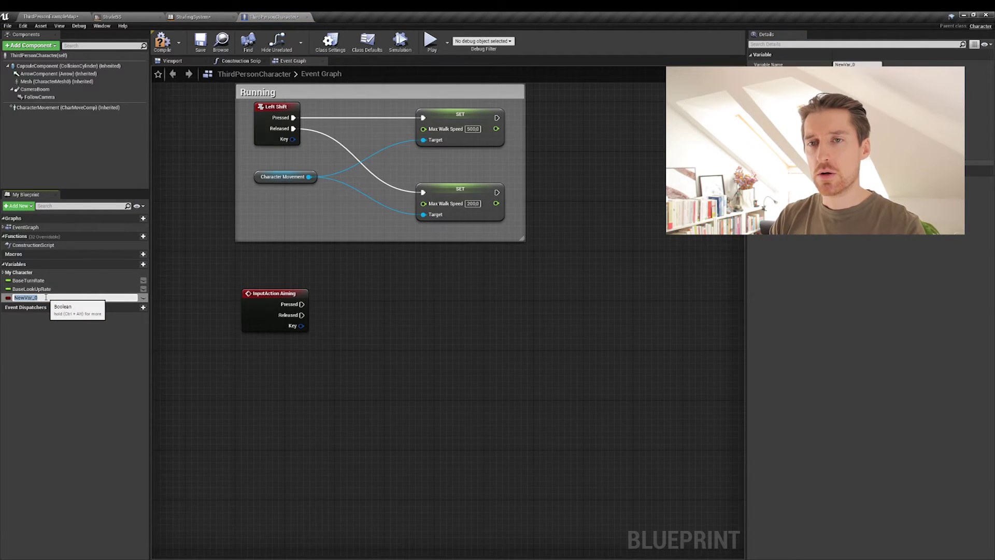
text(Aim)
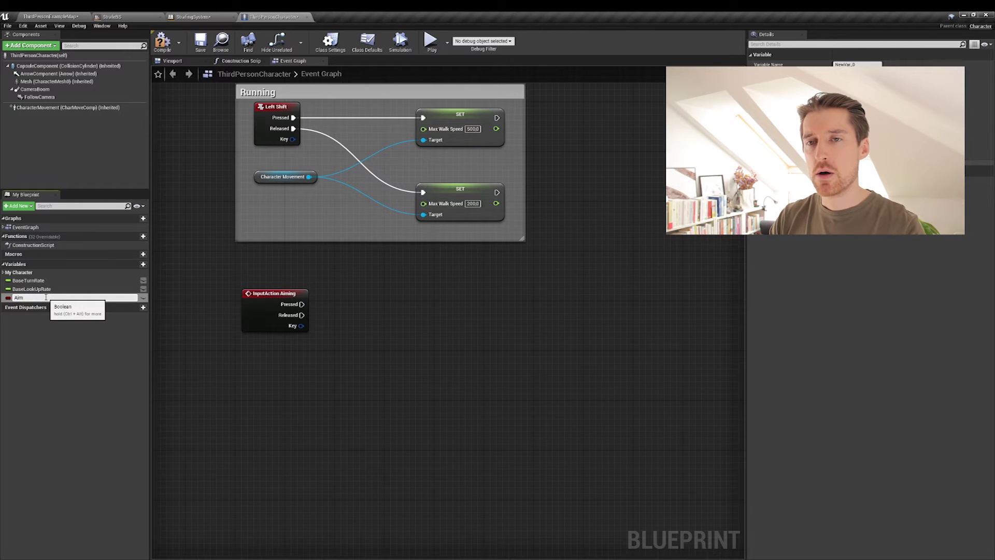
text(ButtonDown)
key(Return)
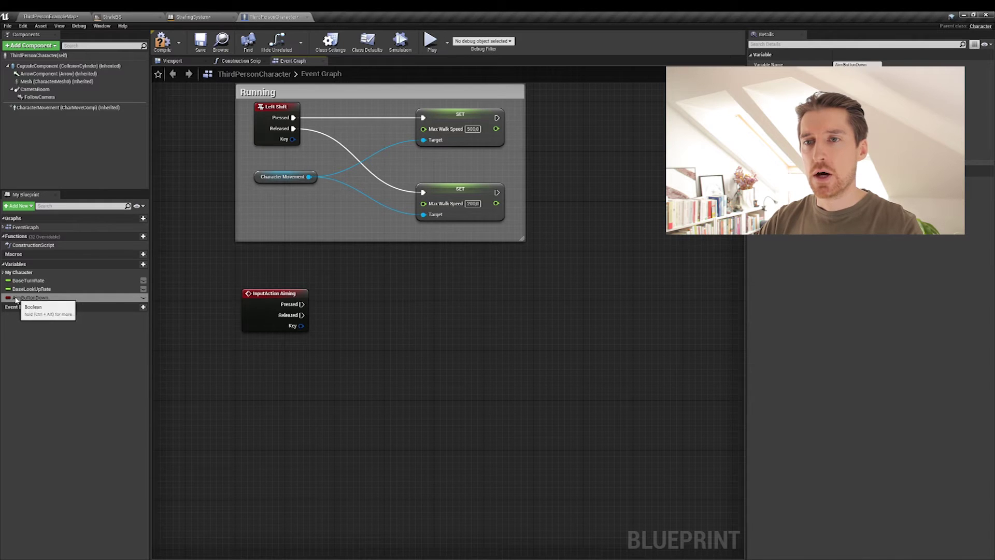
Wire a SET AimButtonDown node to the Aiming event's Pressed output and set its value to true
drag(15, 300, 303, 308)
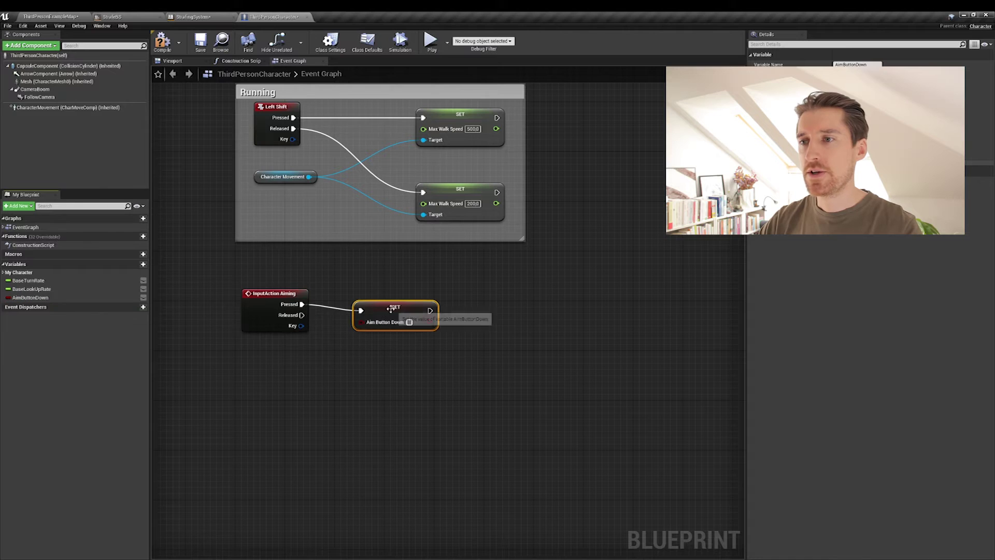
drag(411, 321, 419, 317)
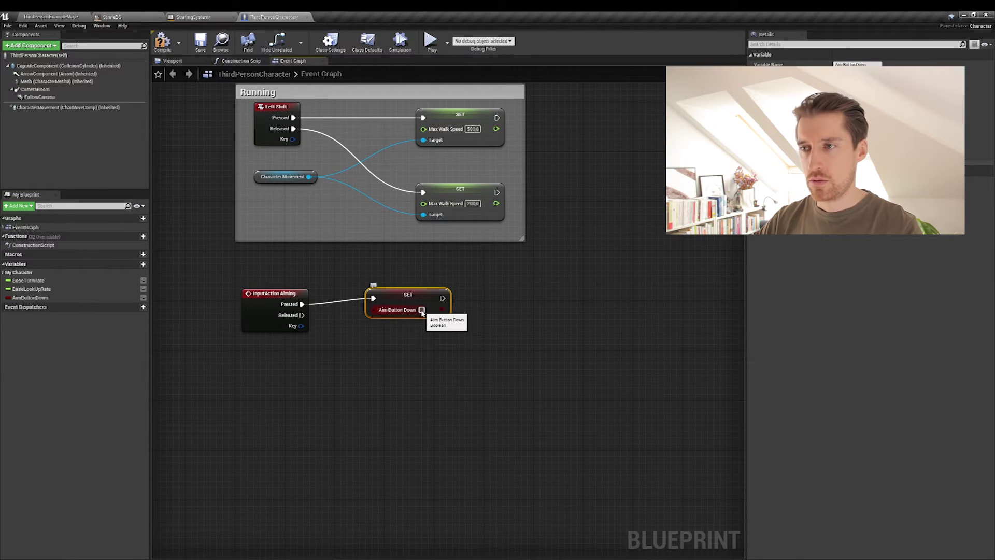
click(422, 310)
drag(417, 292, 424, 293)
Wire an unchecked SET AimButtonDown node to the Aiming event's Released output and save the blueprint
drag(7, 300, 302, 315)
drag(410, 335, 428, 360)
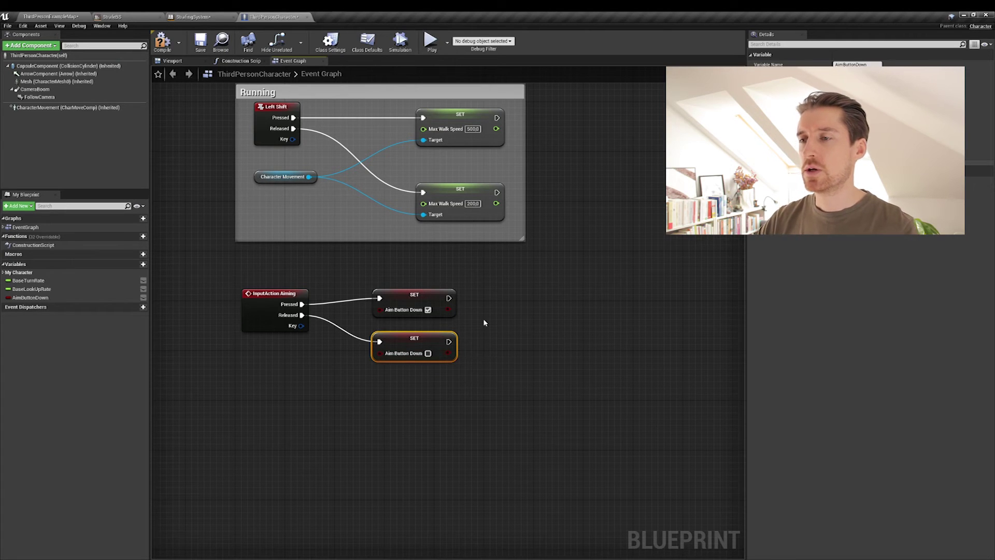
click(504, 317)
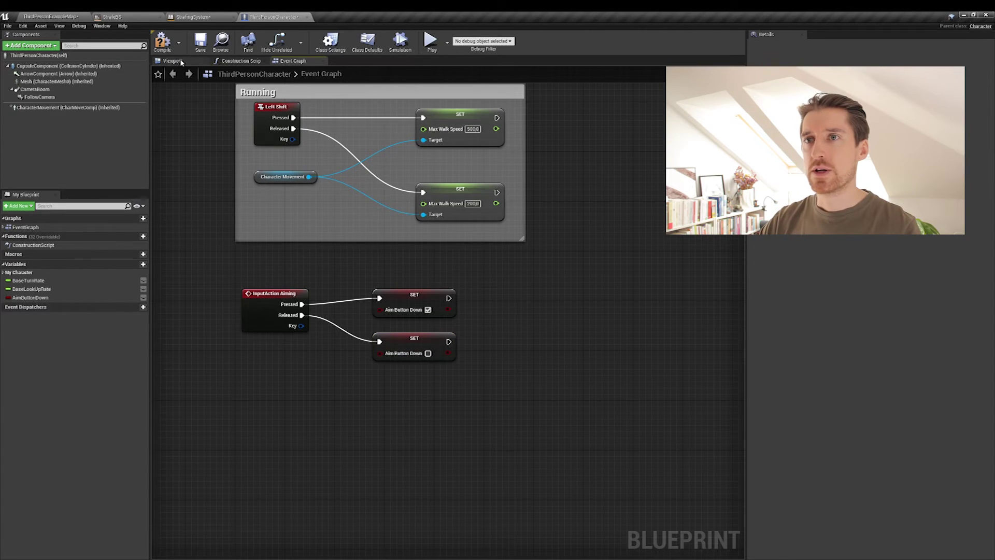
click(201, 42)
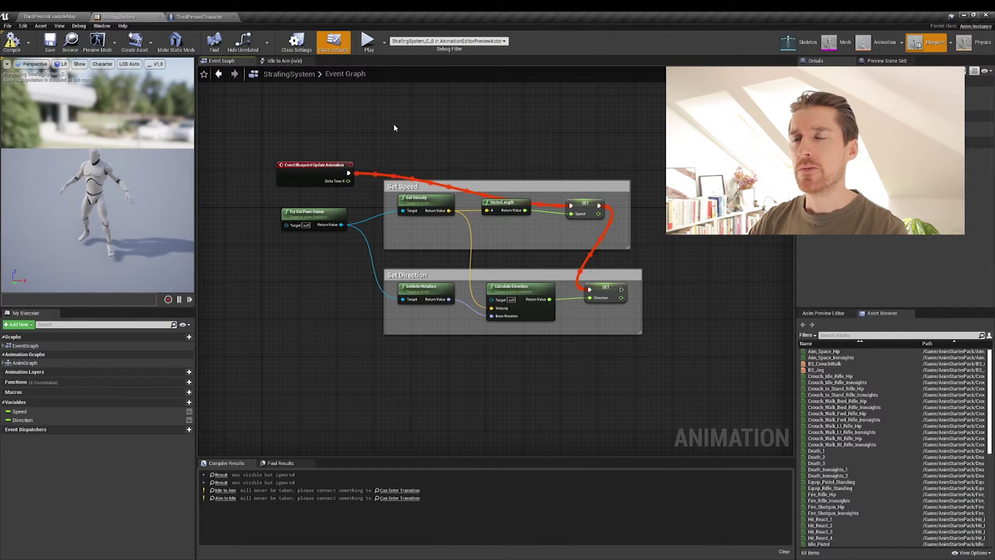
In StrafingSystem's event graph, cast Try Get Pawn Owner's return value to ThirdPersonCharacter and run the cast after the SET Direction node
right_drag(391, 348, 429, 284)
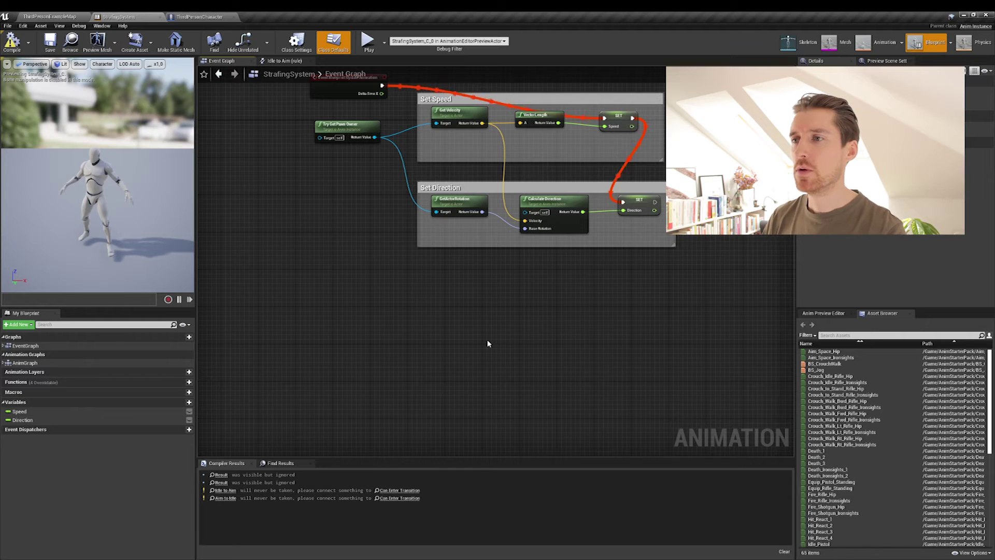
mouse_move(483, 328)
right_down()
mouse_move(458, 347)
mouse_move(482, 337)
right_up()
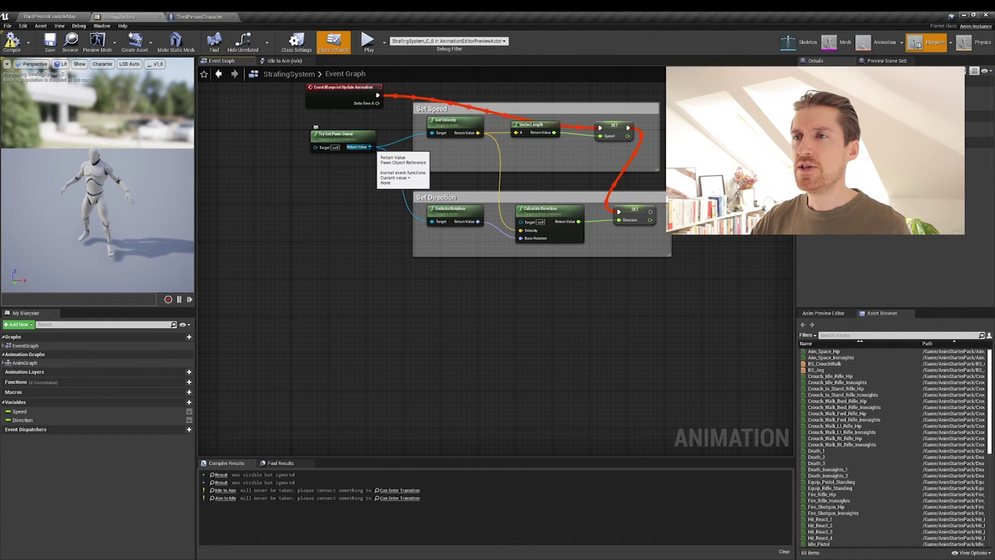
drag(370, 147, 410, 327)
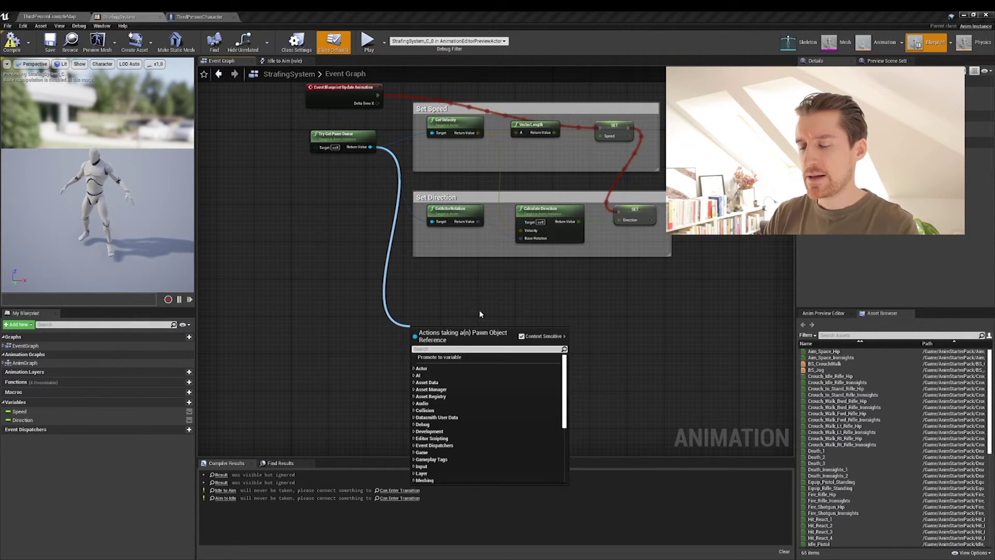
text(cast)
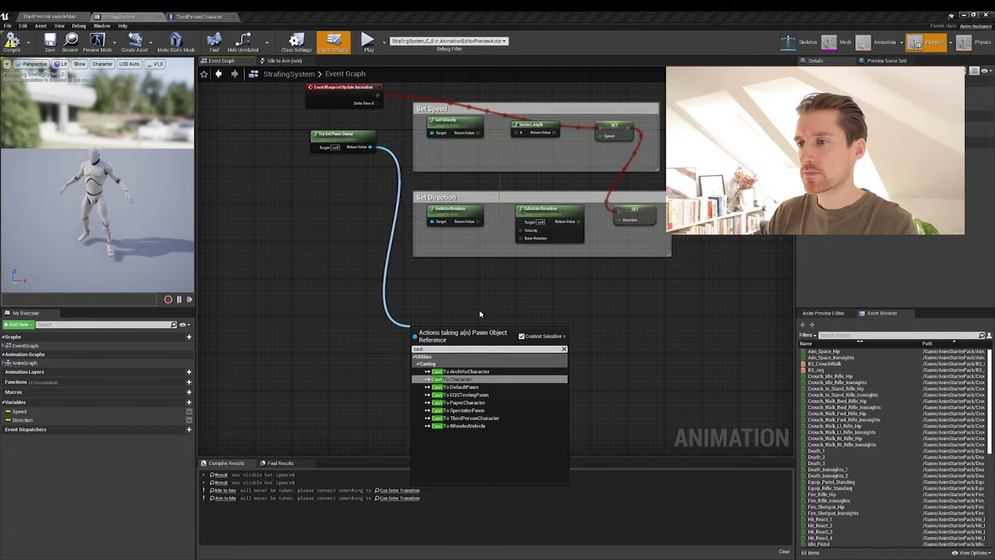
key(Down)
key(Down)
key(Down)
key(Down)
key(Down)
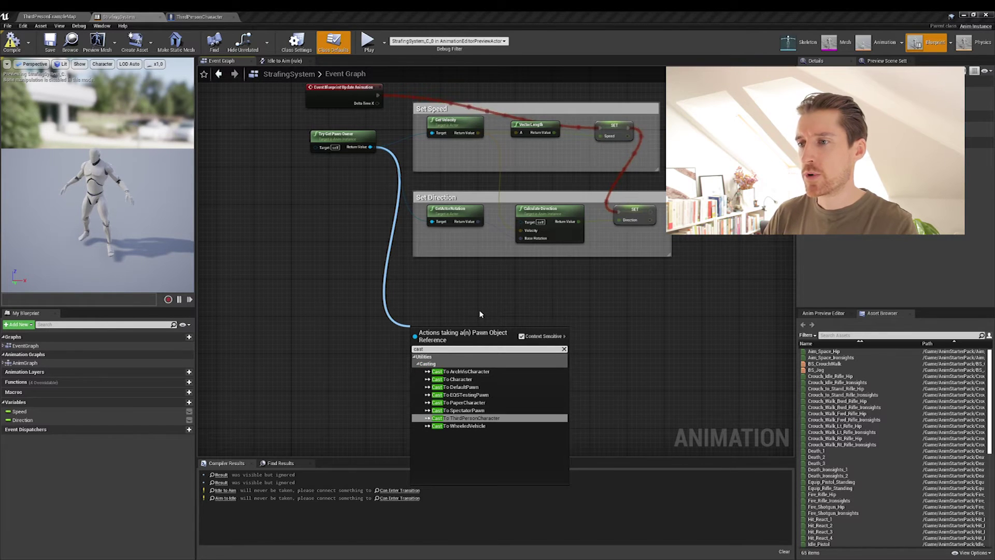
key(Return)
right_drag(455, 304, 455, 338)
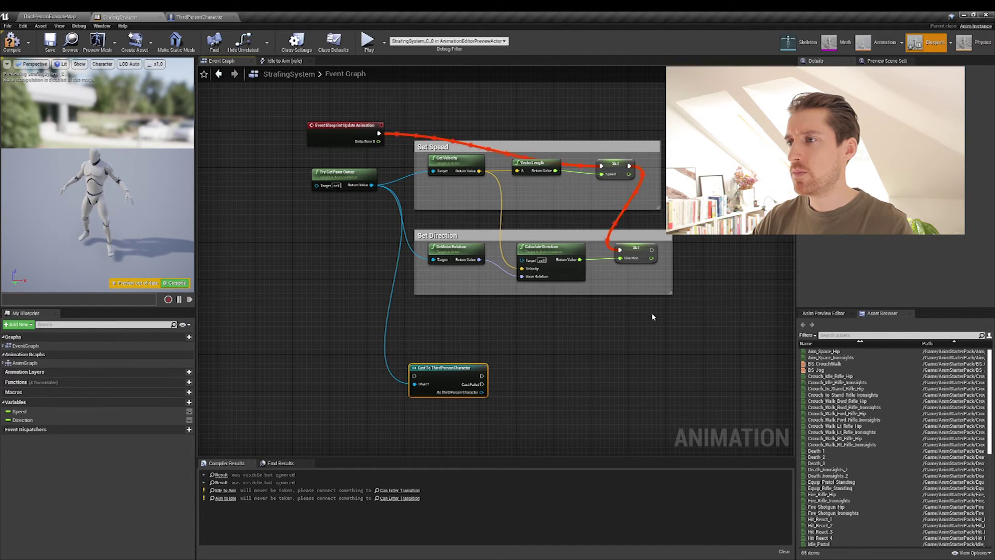
drag(652, 249, 455, 353)
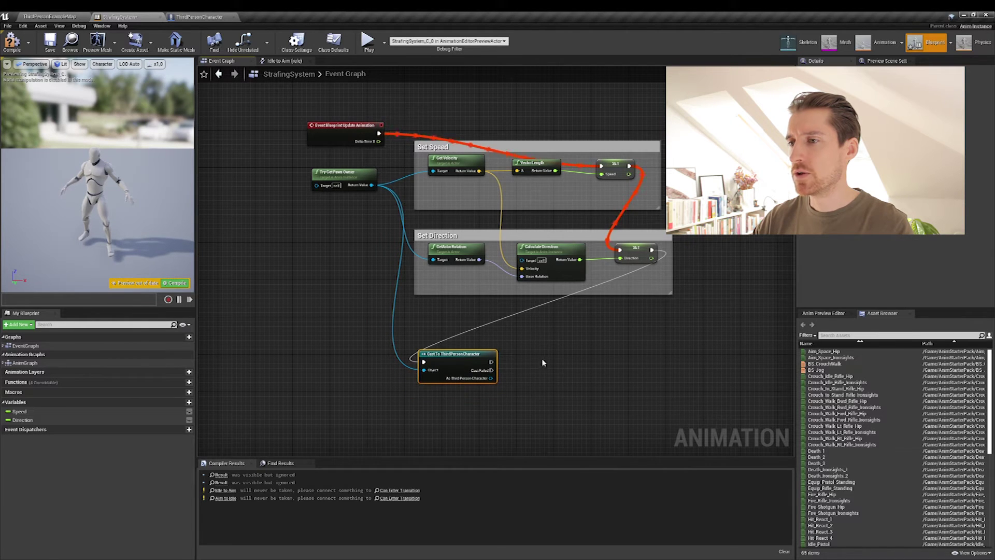
Get the Aim Button Down variable from the cast's As Third Person Character output
right_drag(544, 364, 488, 300)
scroll(480, 327, up, 1)
click(477, 333)
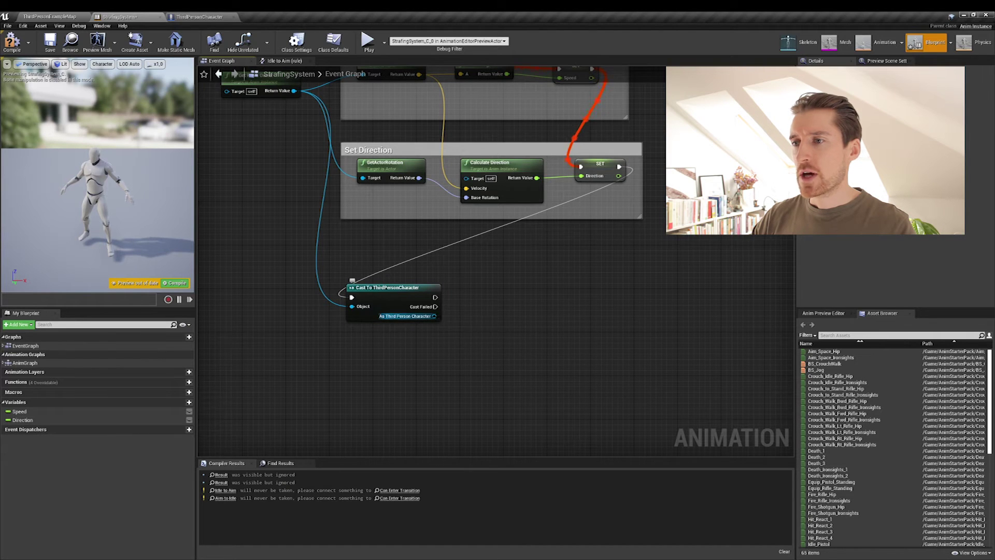
drag(434, 316, 487, 315)
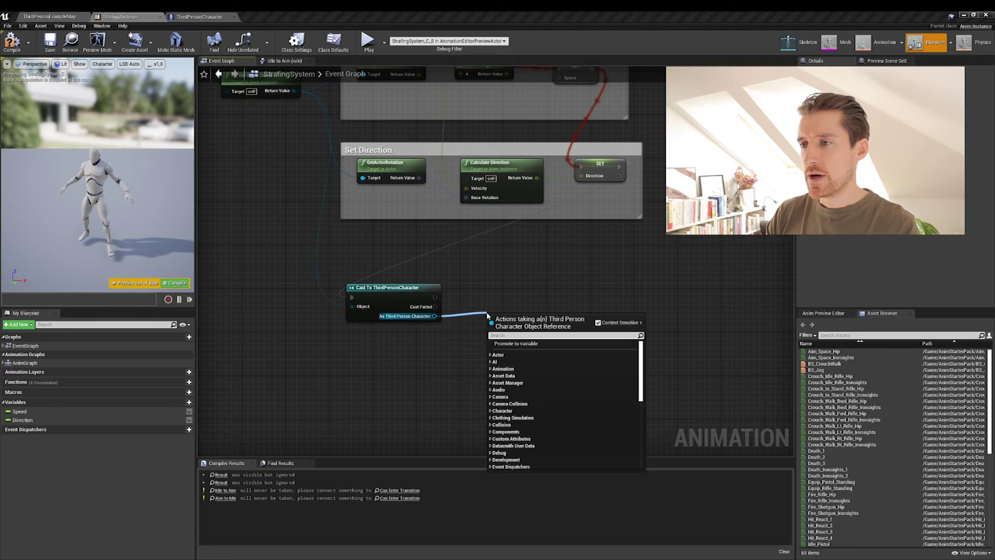
text(aim but)
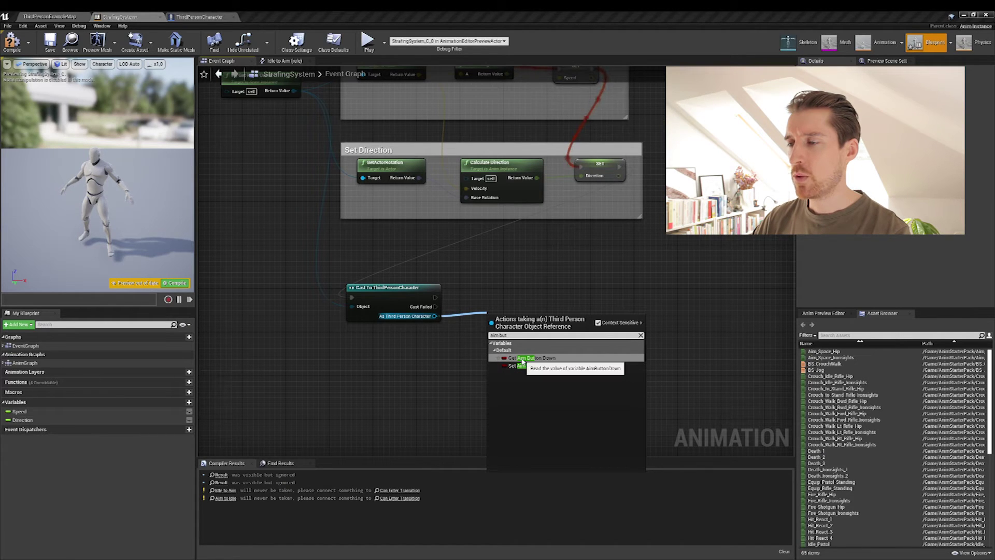
click(534, 357)
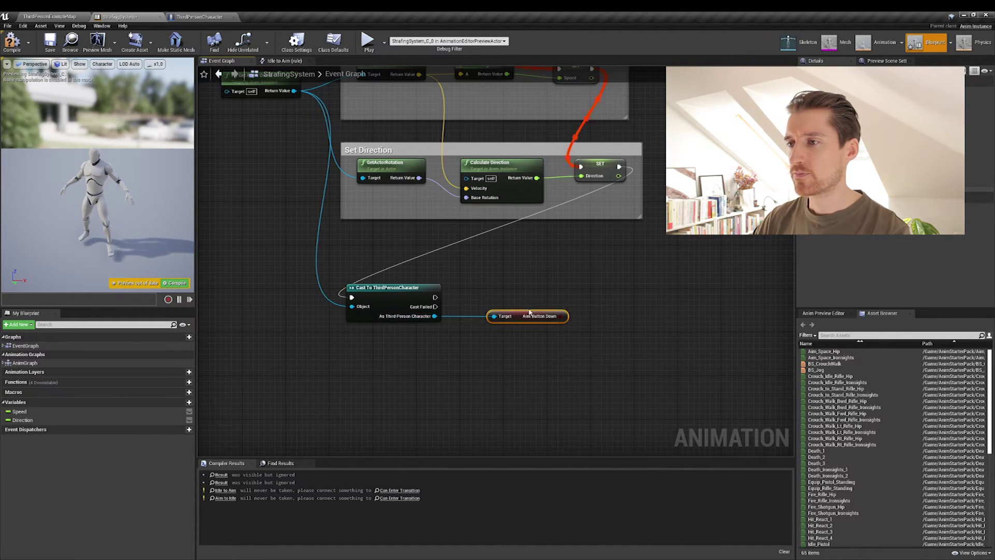
Promote the Aim Button Down output to a new variable named Aiming
right_drag(549, 282, 450, 275)
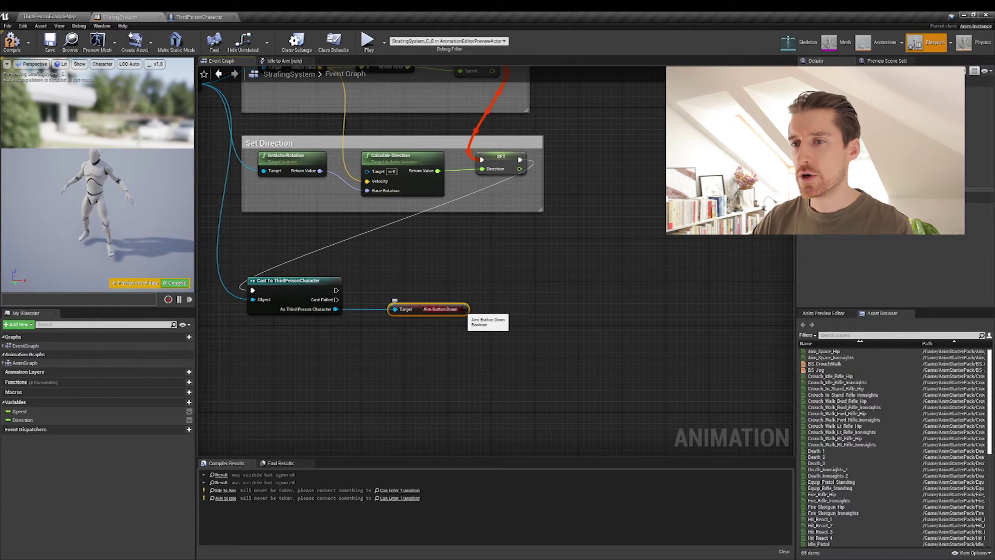
drag(462, 308, 502, 311)
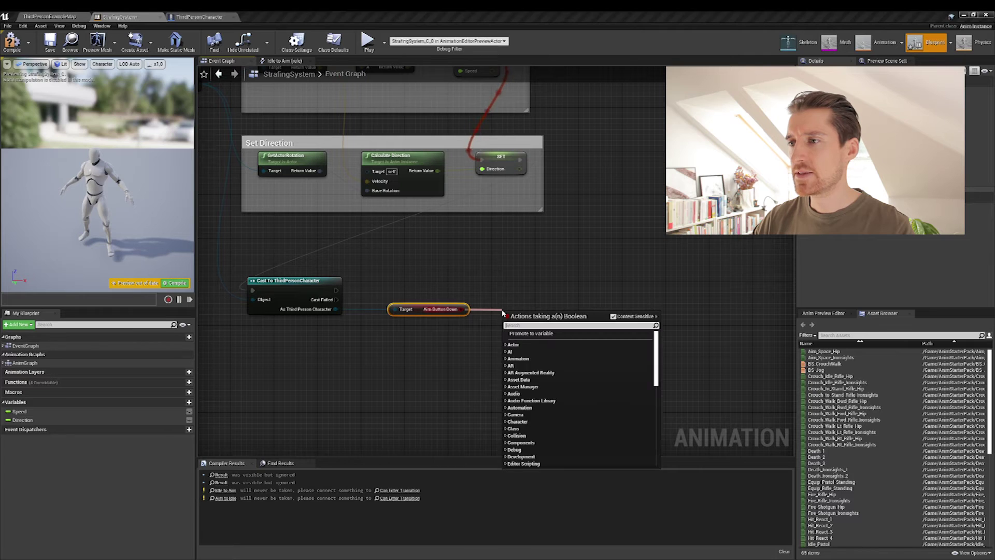
click(518, 333)
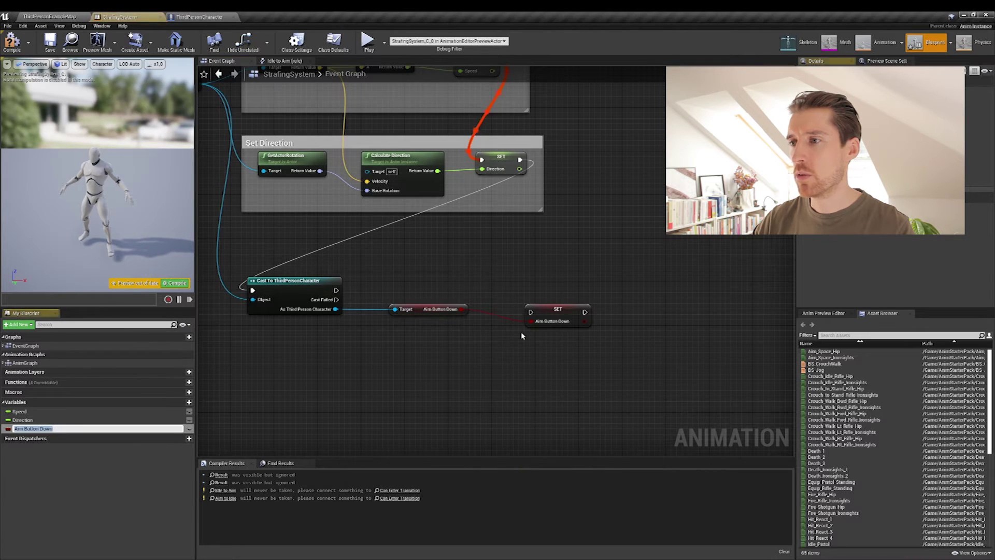
text(Aim)
key(Escape)
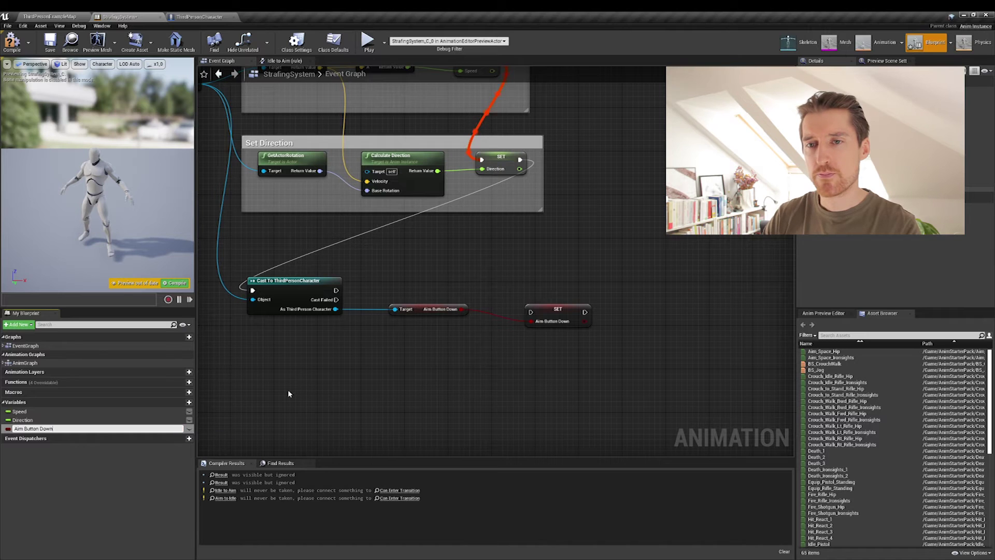
key(ctrl+a)
text(Aim)
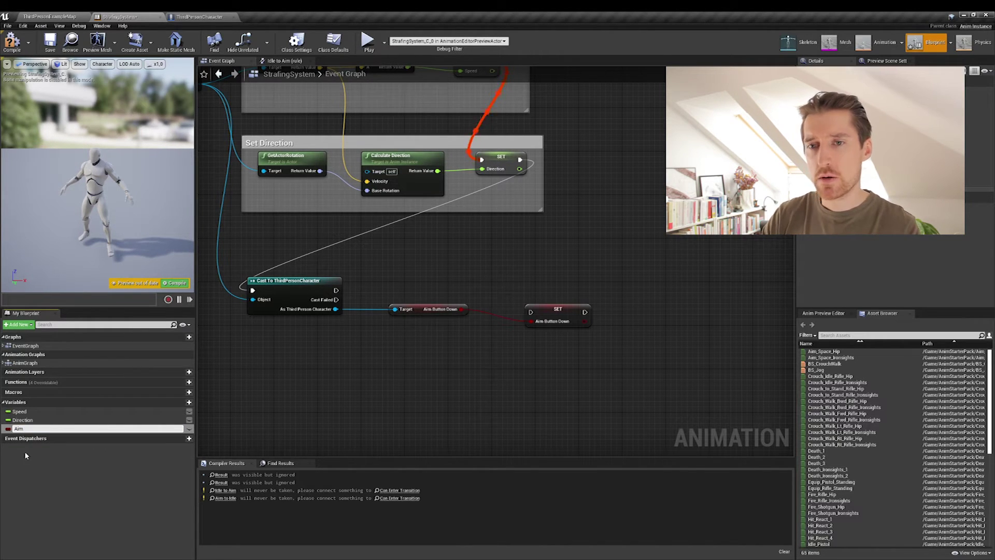
text(ing)
key(Return)
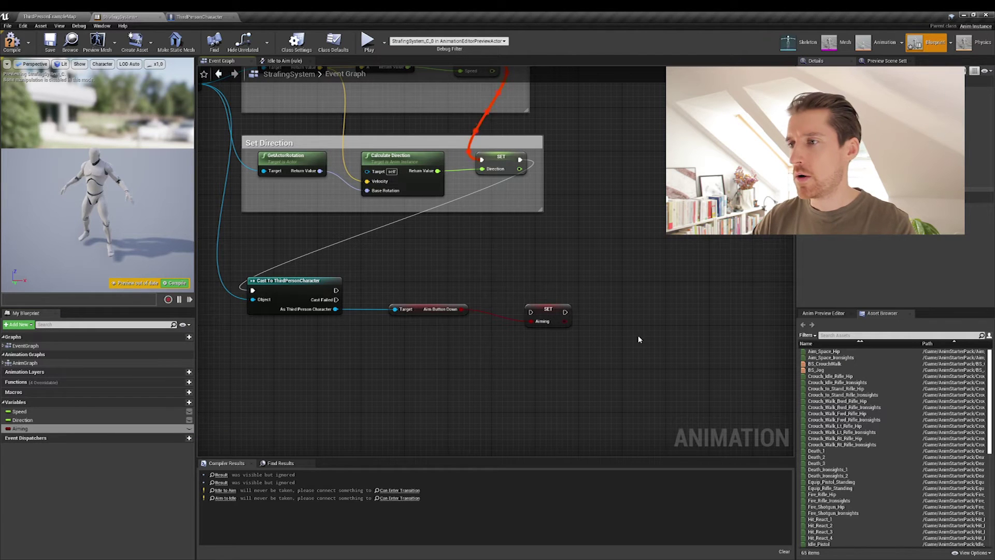
Align the SET Aiming node with the cast node and connect the cast's success execution output to it
drag(539, 317, 531, 306)
drag(336, 290, 534, 296)
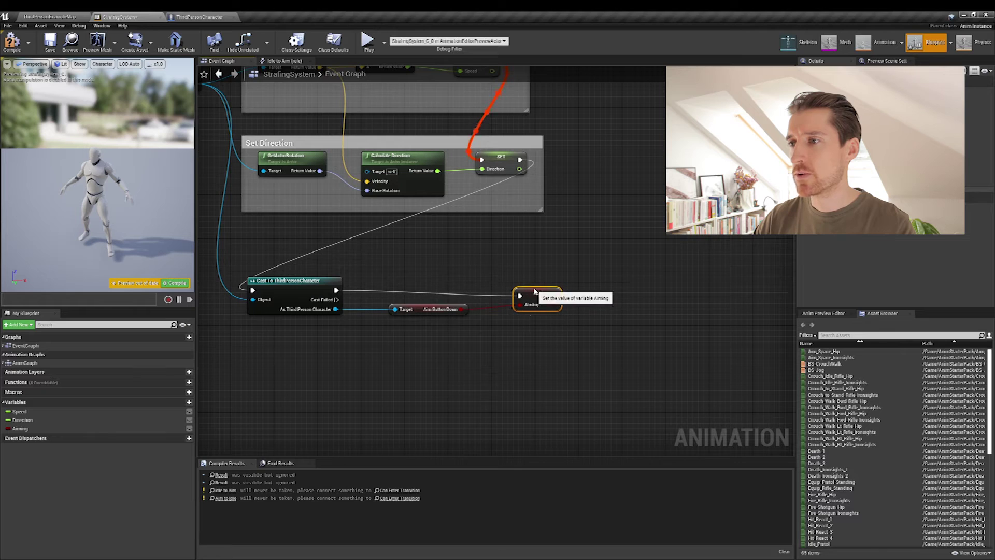
click(512, 359)
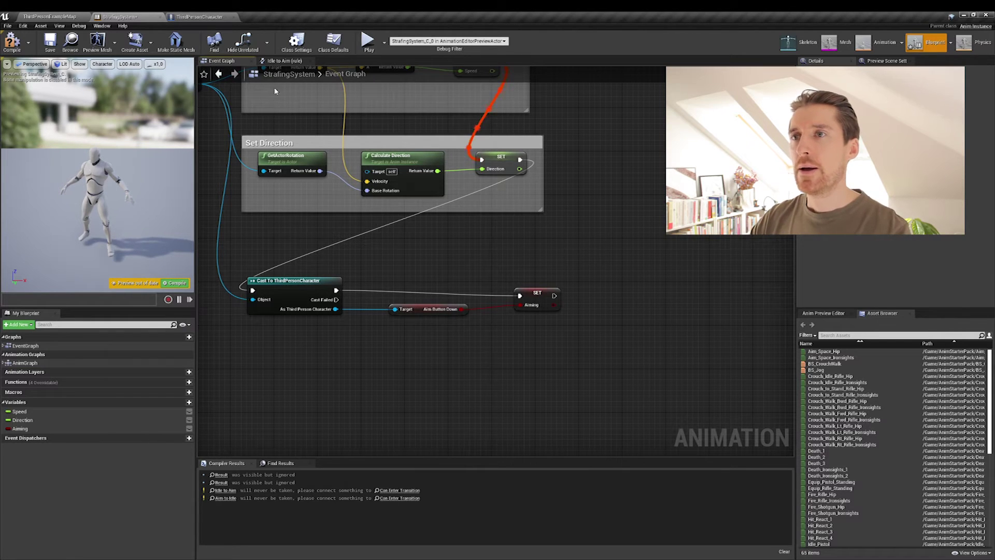
In the Layer state machine's Idle to Aim rule, connect the Aiming variable to Can Enter Transition
click(287, 61)
click(376, 75)
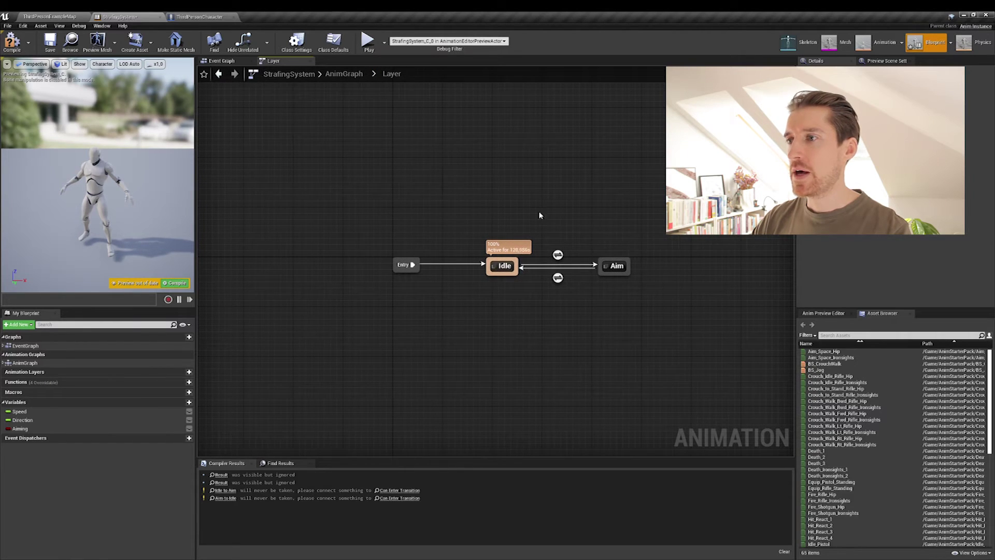
right_drag(436, 186, 314, 140)
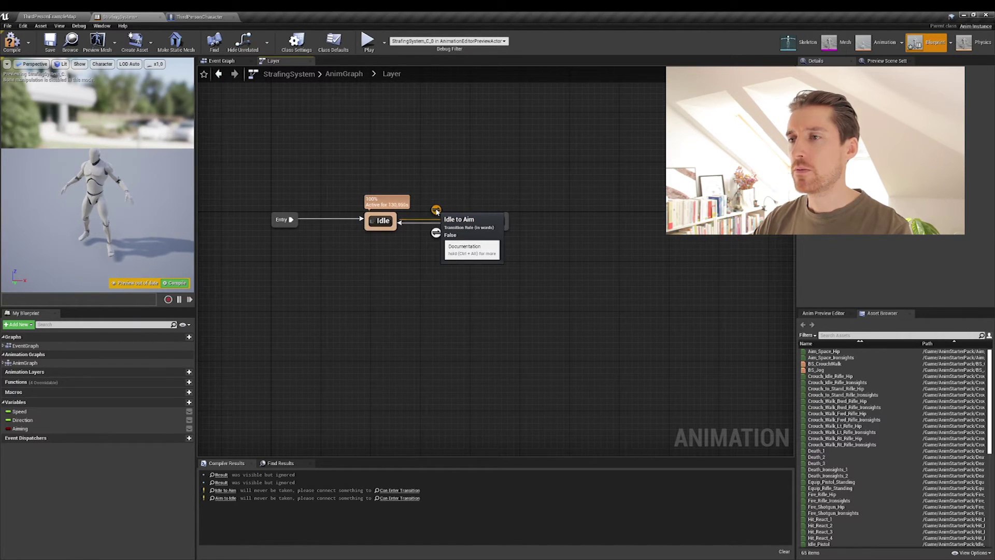
double_click(436, 210)
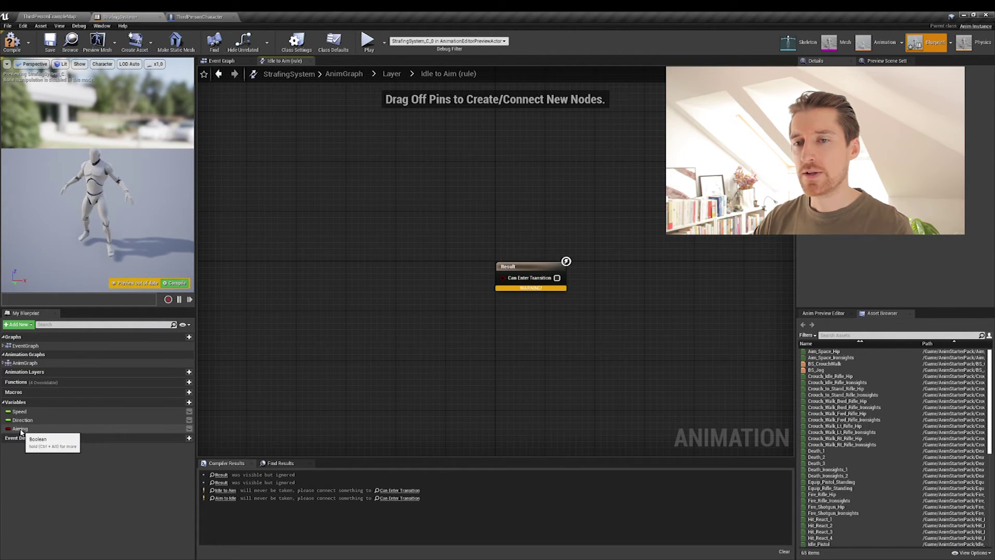
drag(21, 431, 503, 278)
drag(441, 286, 435, 279)
click(498, 205)
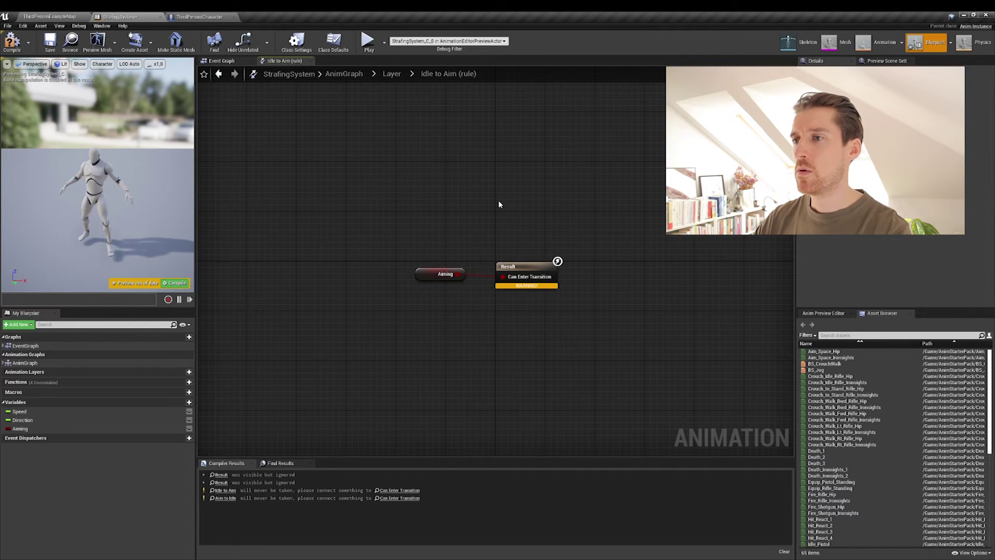
In the Aim to Idle rule, feed the Aiming variable through a NOT Boolean node into Can Enter Transition
click(391, 73)
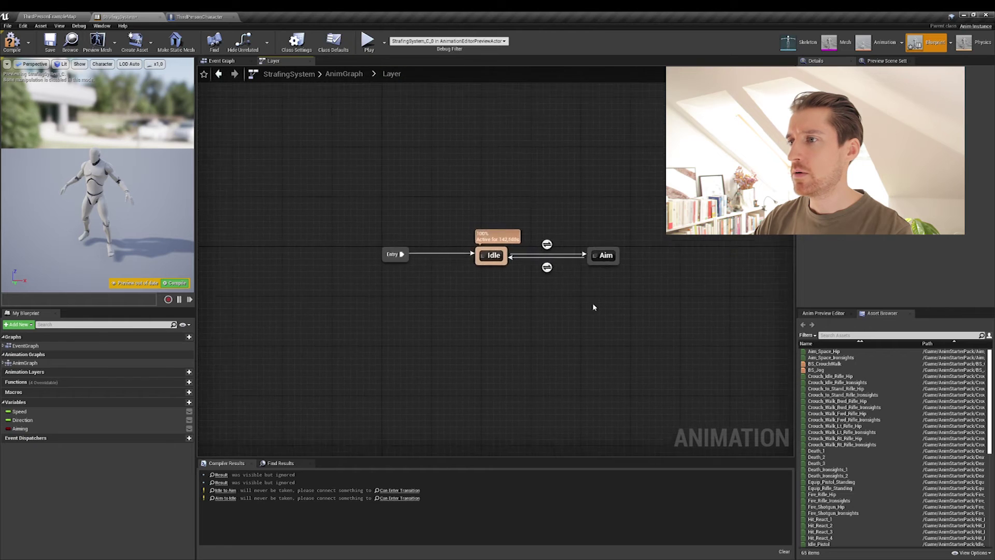
double_click(559, 276)
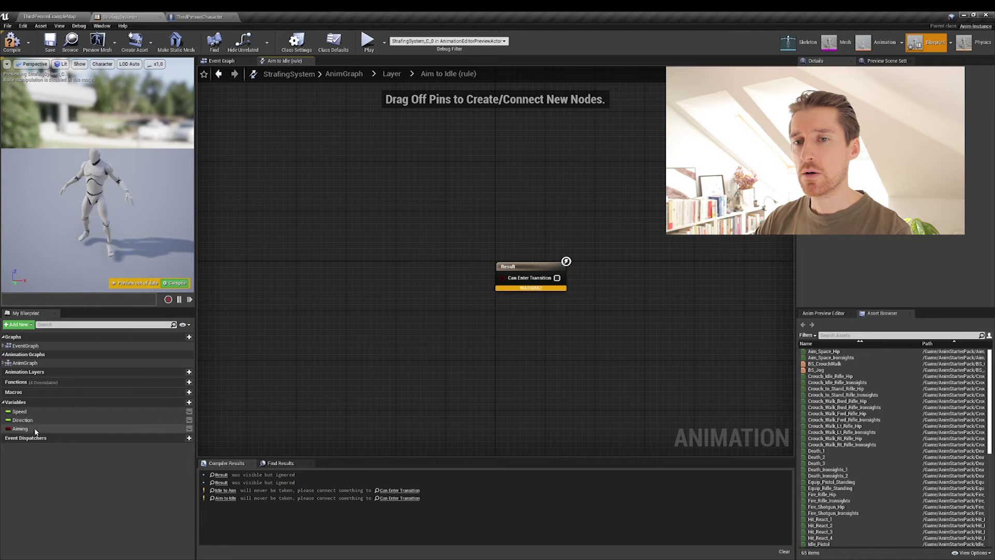
drag(20, 429, 431, 303)
text(not)
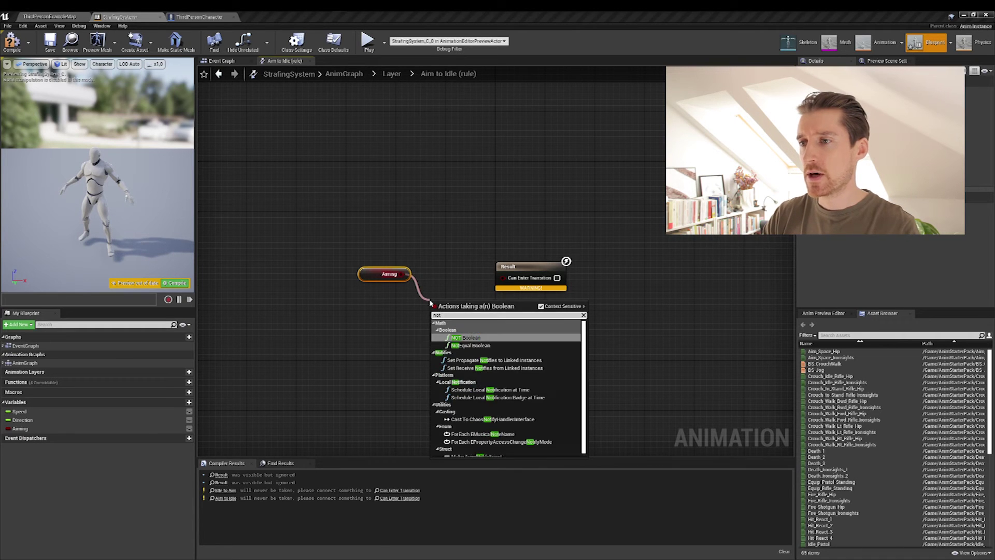
key(Return)
drag(483, 306, 449, 279)
click(455, 298)
click(469, 356)
Open the Layer state machine's Idle state and filter the available animation assets by "idle"
key(alt+Left)
right_drag(584, 333, 527, 330)
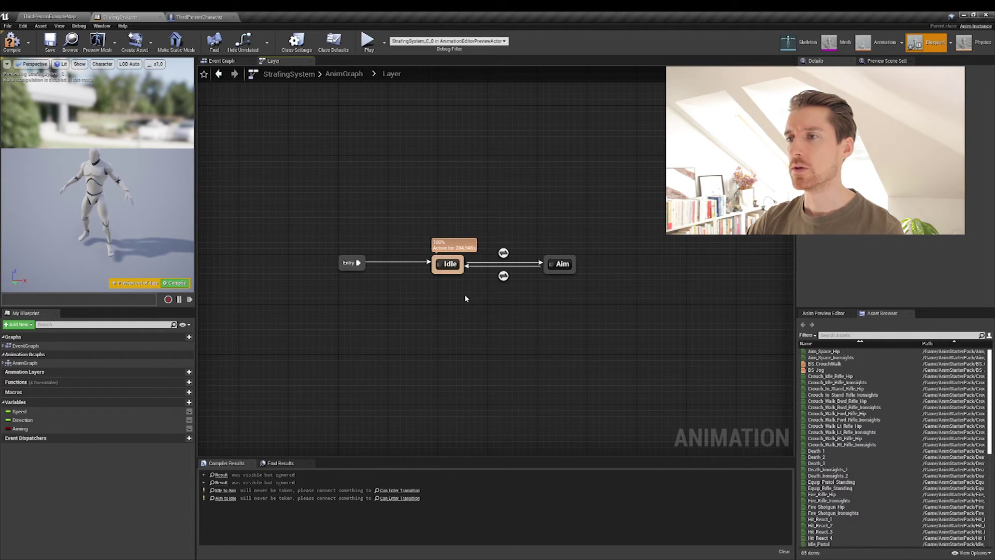
double_click(459, 268)
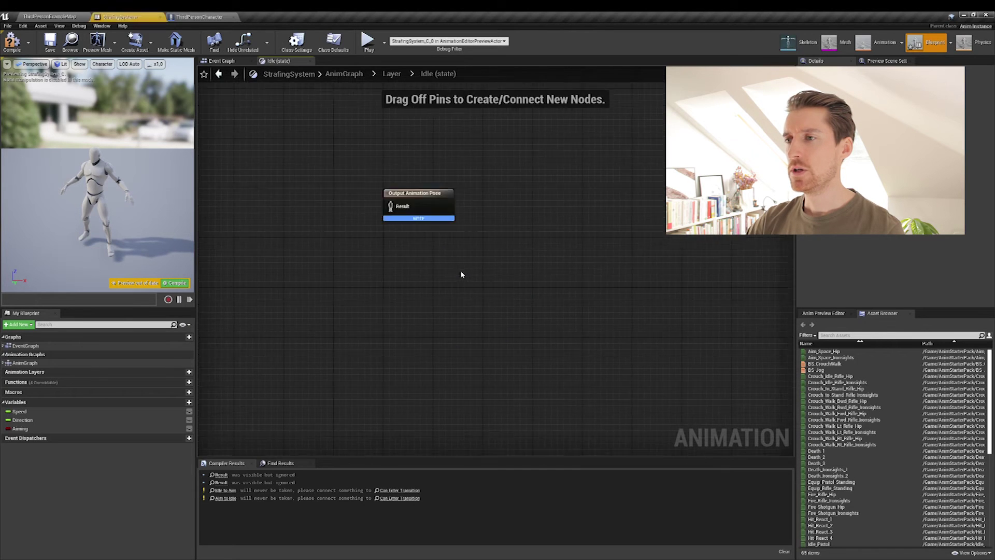
click(846, 335)
text(idle)
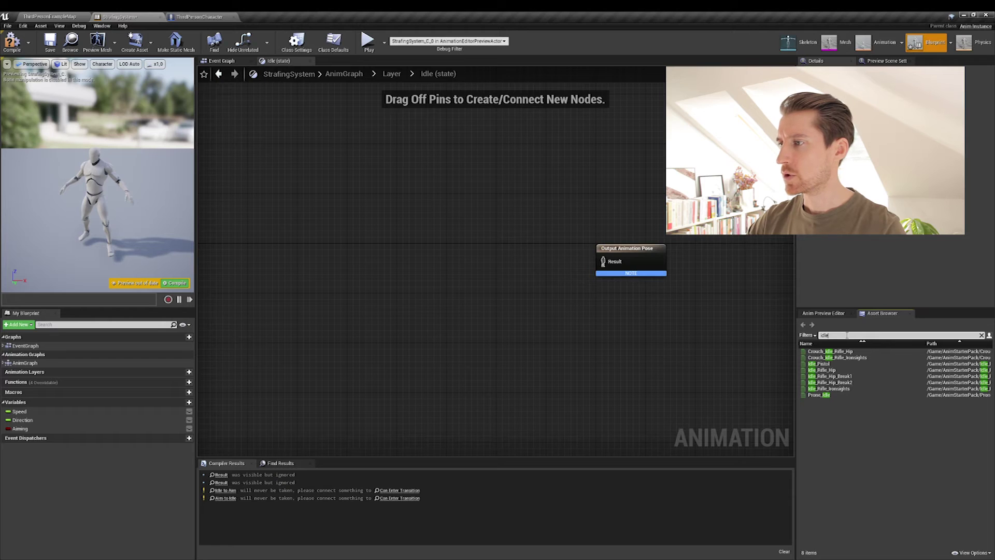
Open the Idle_Rifle_Hip_Break2 animation to preview it, close it and return to StrafingSystem
click(850, 383)
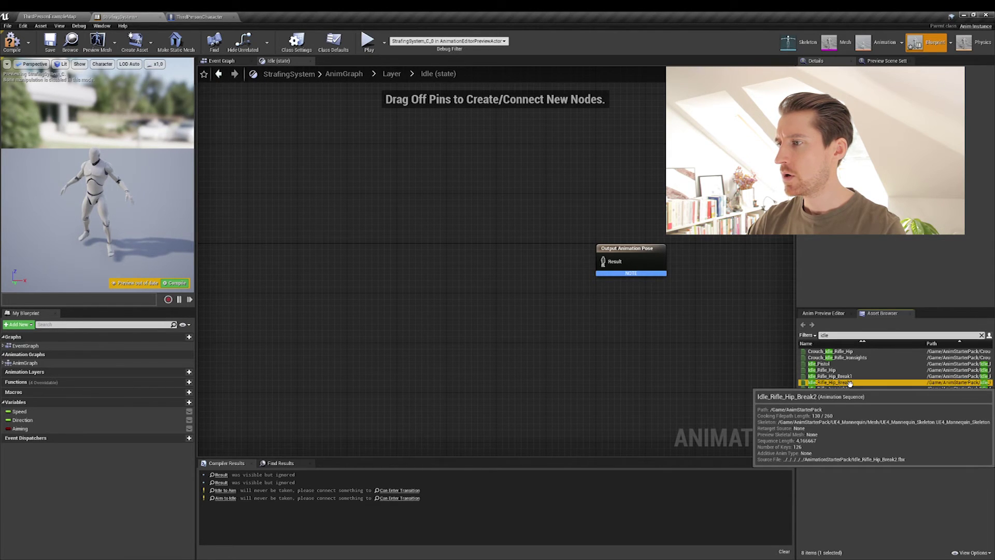
double_click(850, 383)
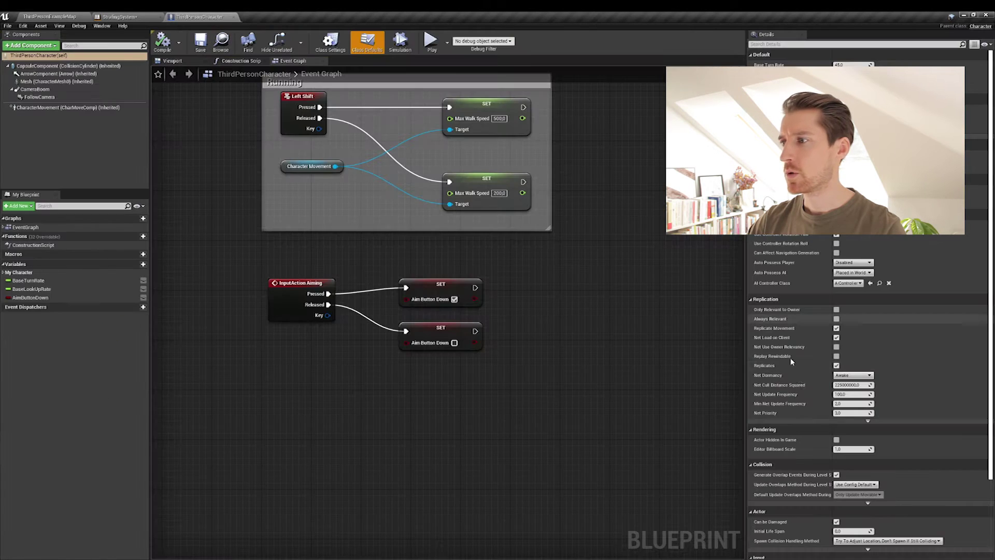
click(307, 17)
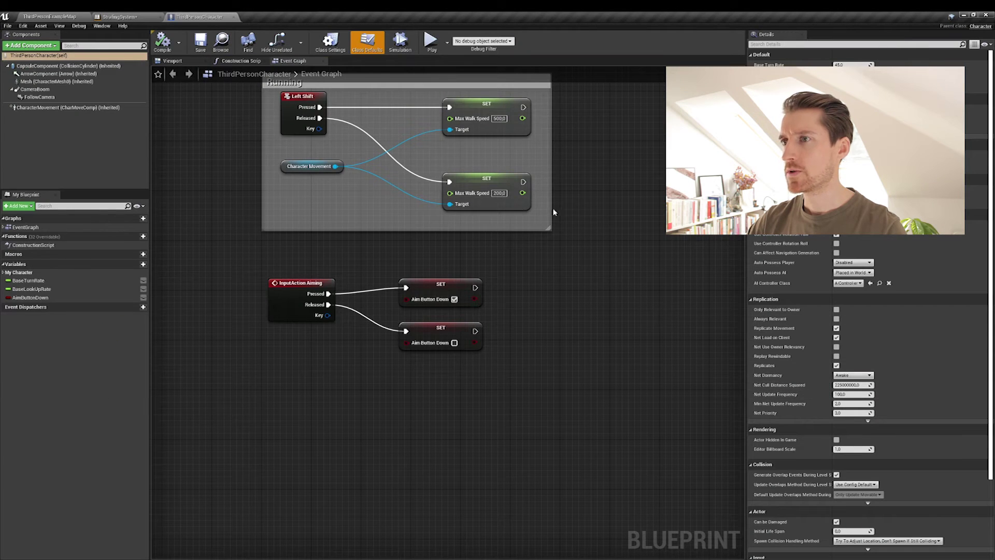
click(113, 17)
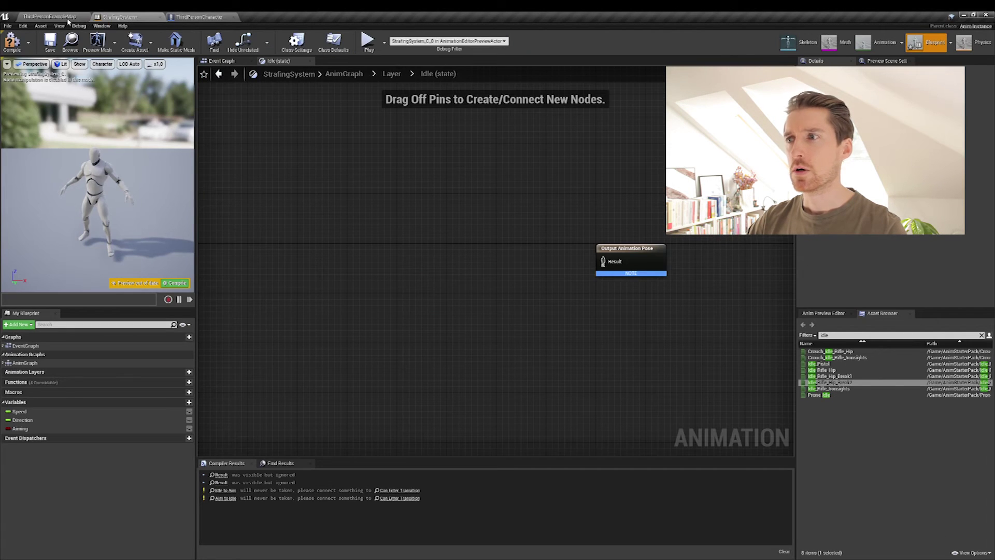
Add the Idle_Rifle_Hip_Break1 animation to the Idle state, connect it to the Output Animation Pose and align the nodes
click(850, 376)
drag(850, 376, 466, 258)
drag(536, 274, 605, 265)
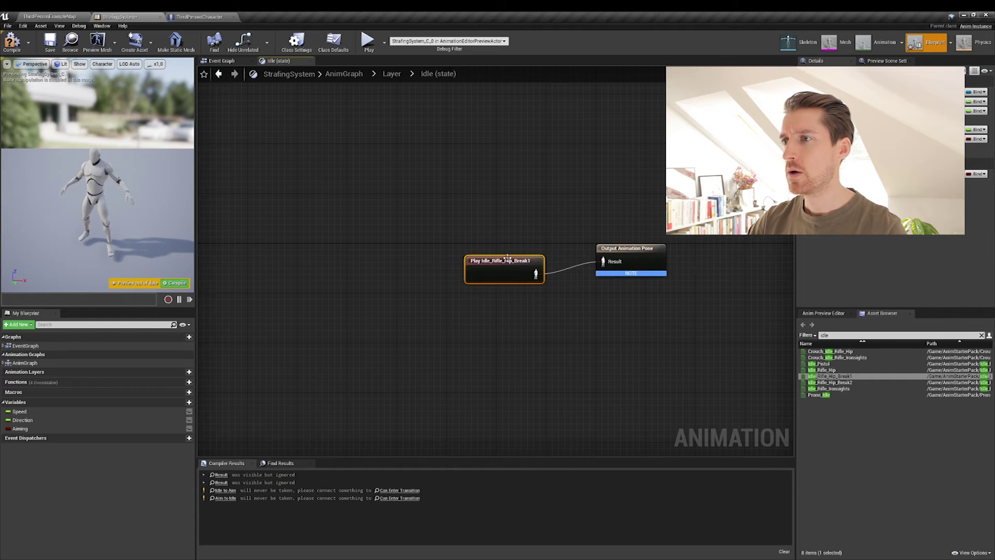
drag(505, 255, 499, 244)
click(561, 191)
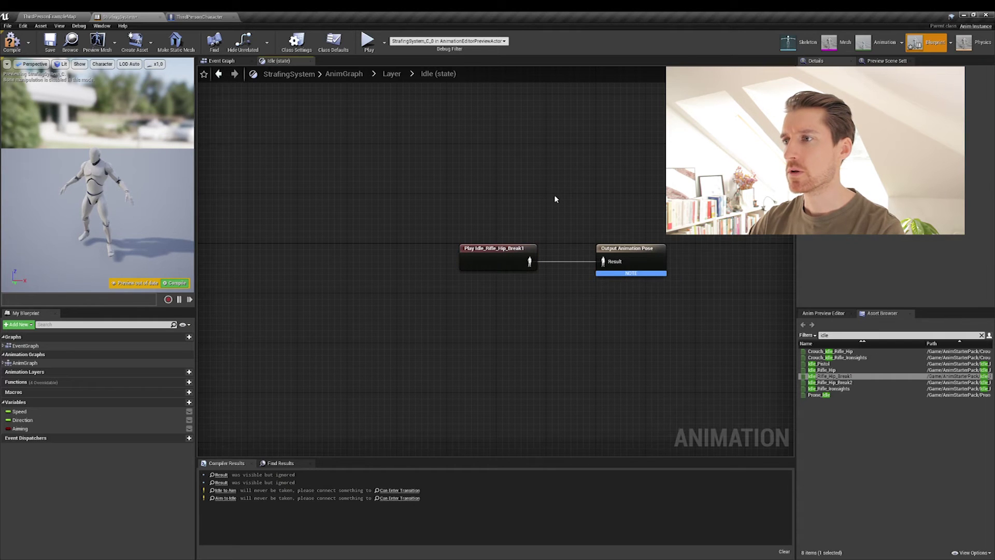
In the Aim state, connect the Idle_Rifle_Ironsights animation to the Output Animation Pose and compile StrafingSystem
click(392, 74)
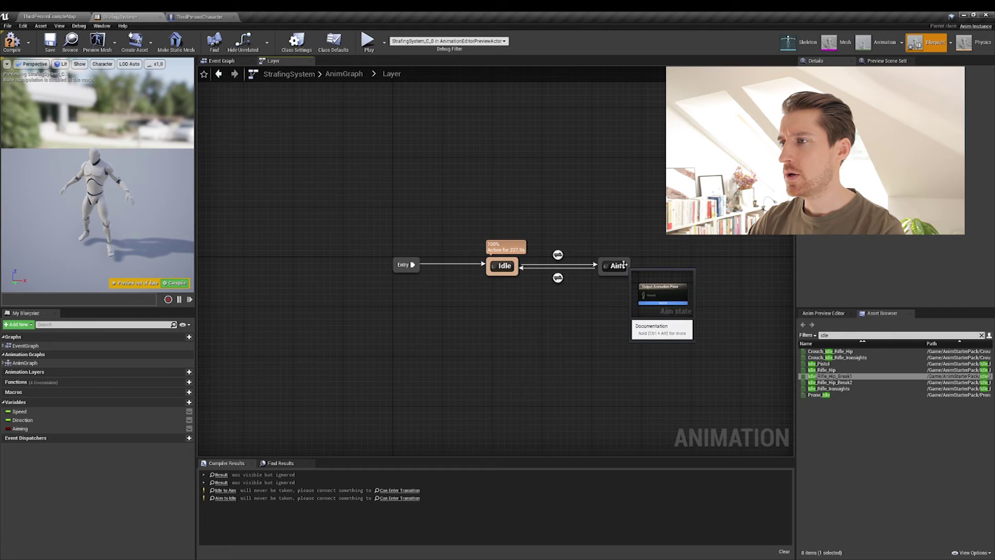
double_click(619, 265)
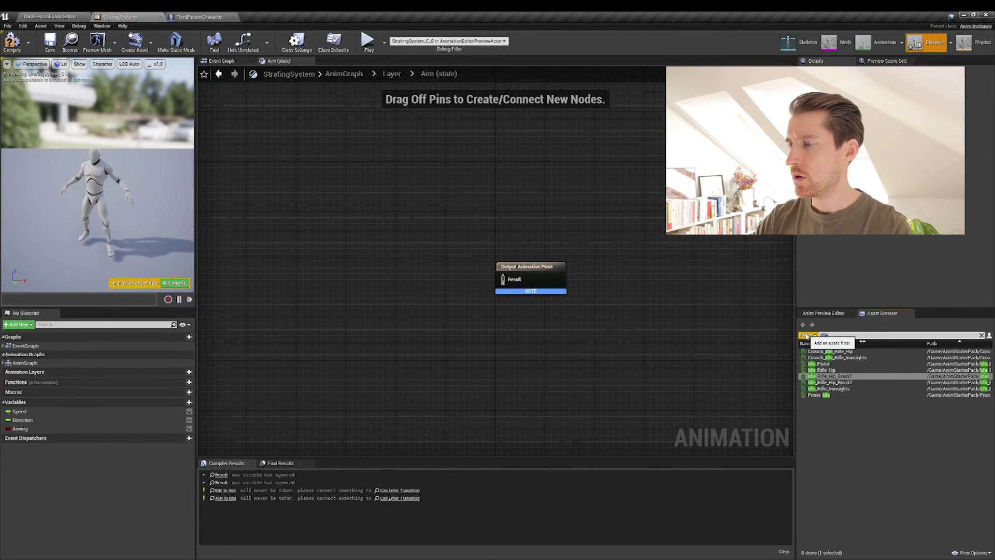
key(BackSpace)
key(BackSpace)
key(BackSpace)
key(BackSpace)
text(idle)
drag(851, 388, 387, 284)
drag(466, 293, 502, 280)
click(388, 75)
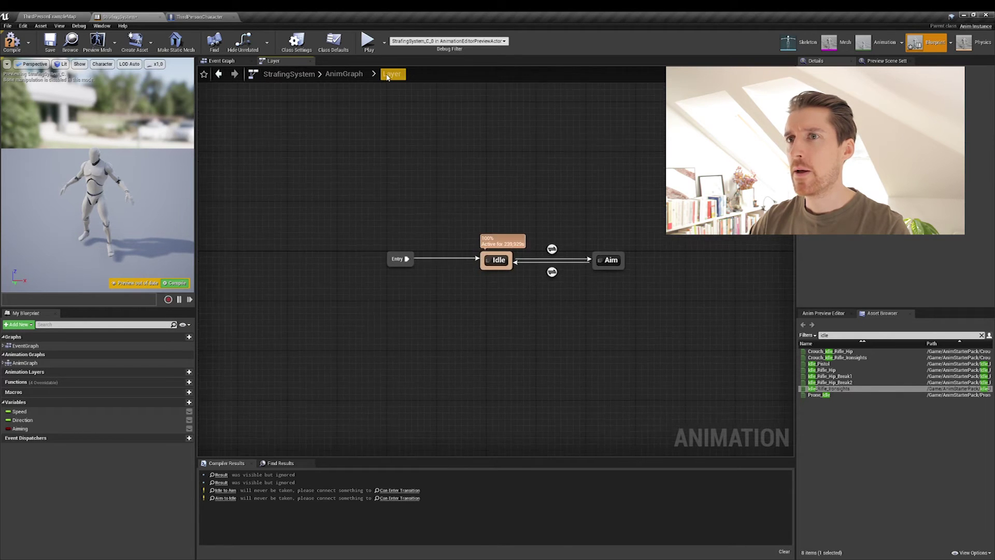
key(F7)
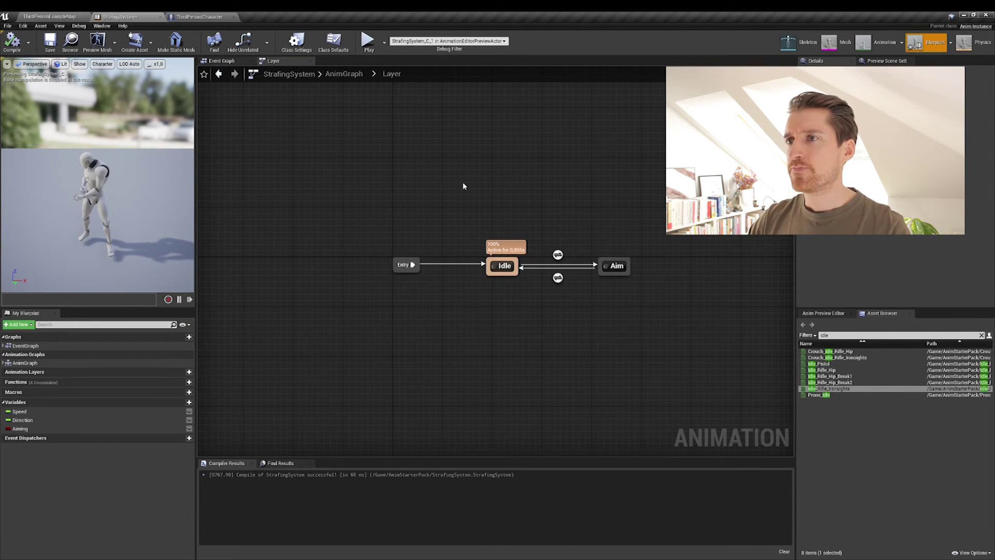
Play-test the level, moving the character in different directions to check the layered idle and aim poses, and end the session
click(367, 40)
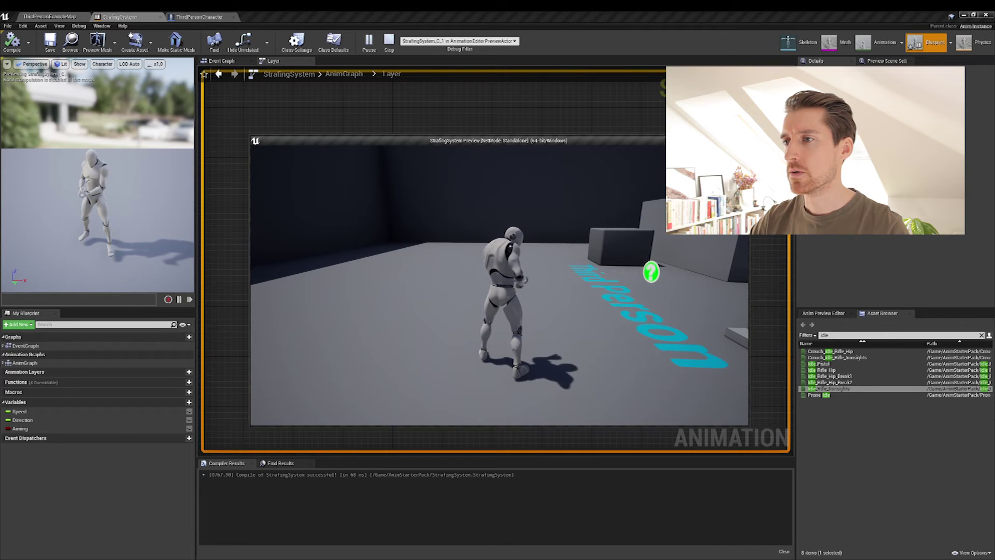
key(w)
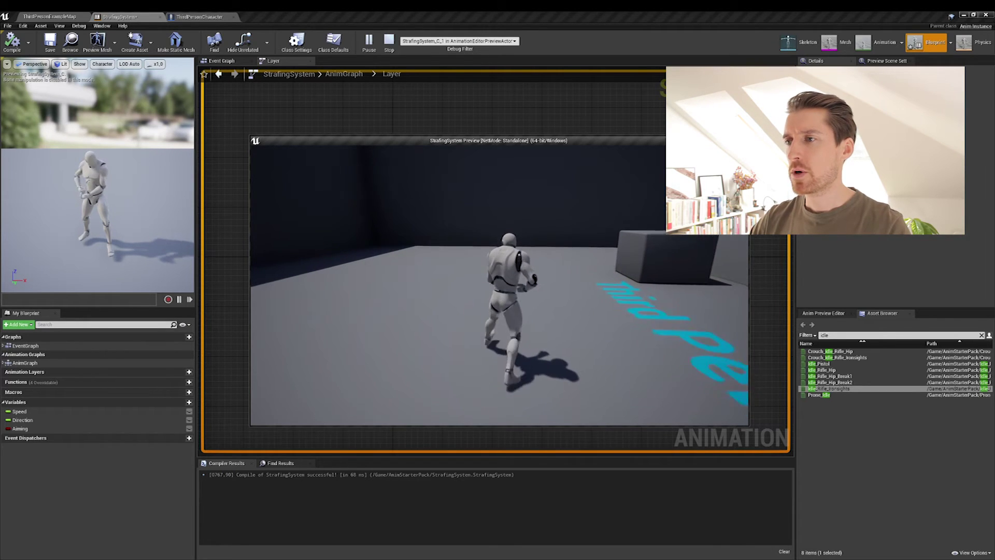
key(w)
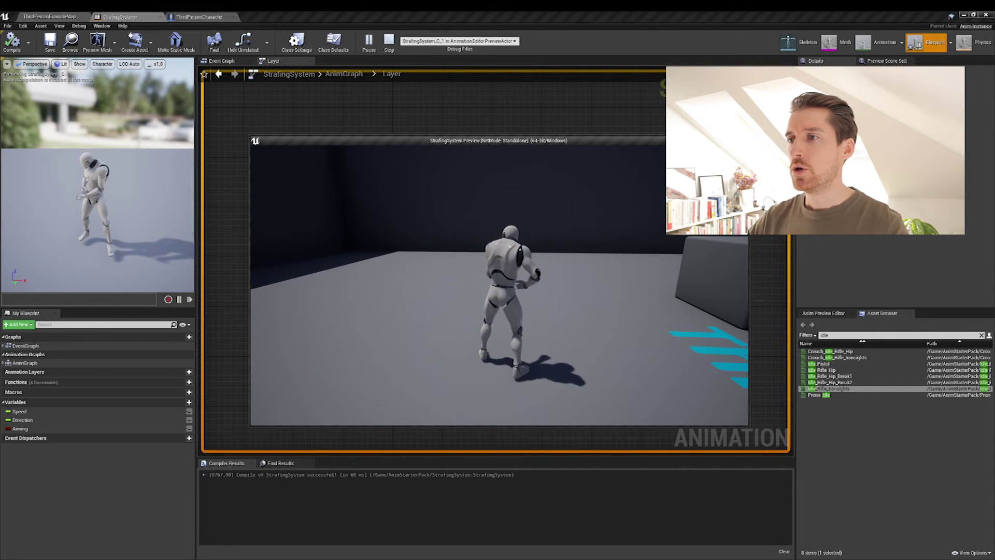
key(w)
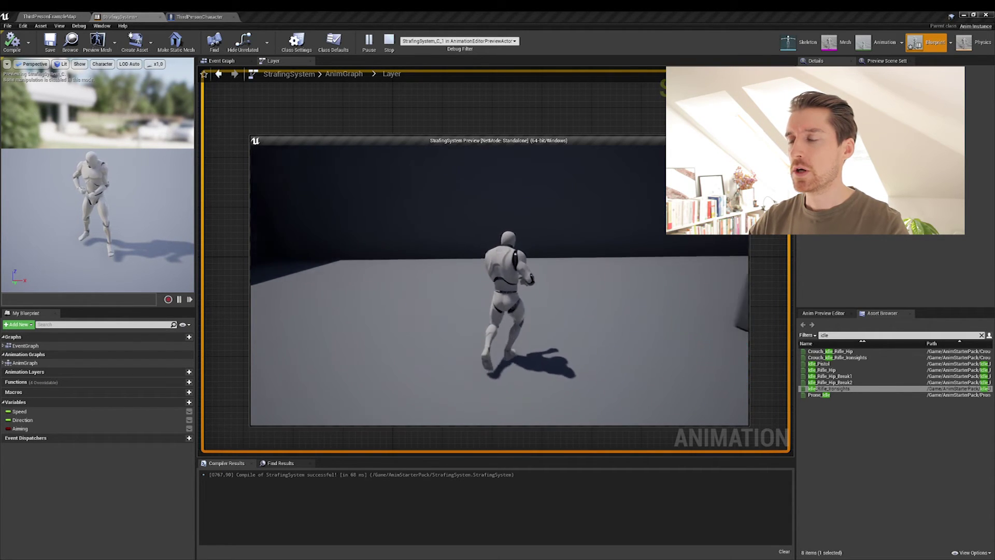
key(w)
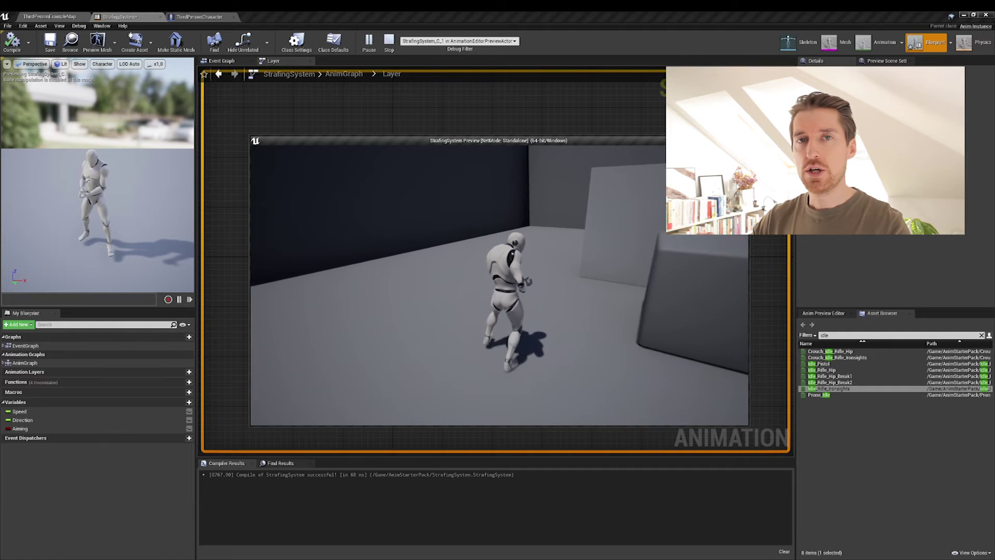
key(w)
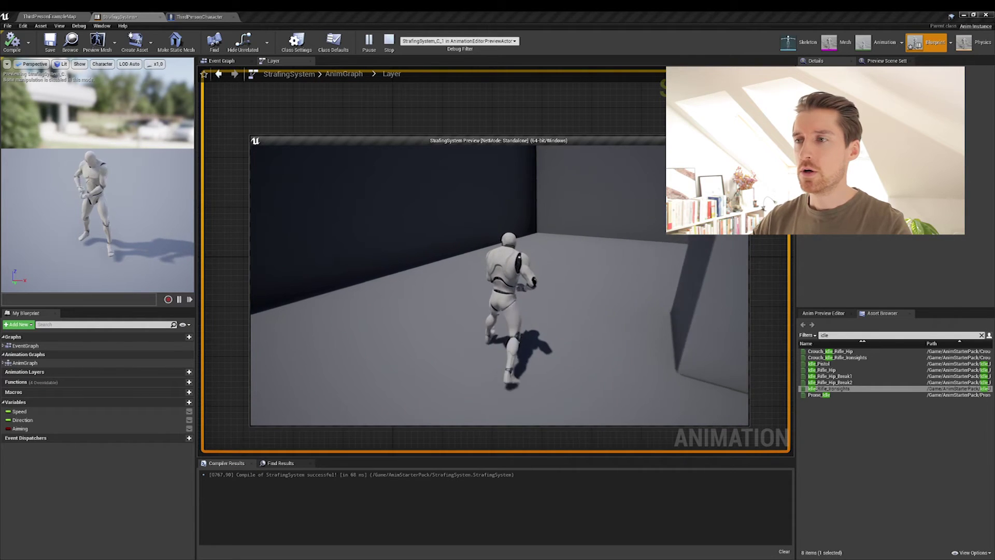
key(w)
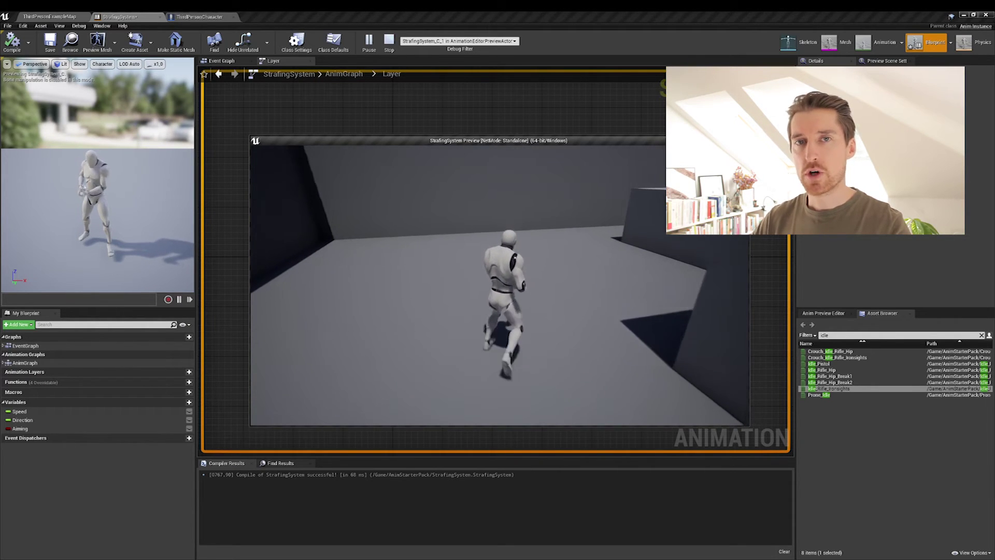
key(w)
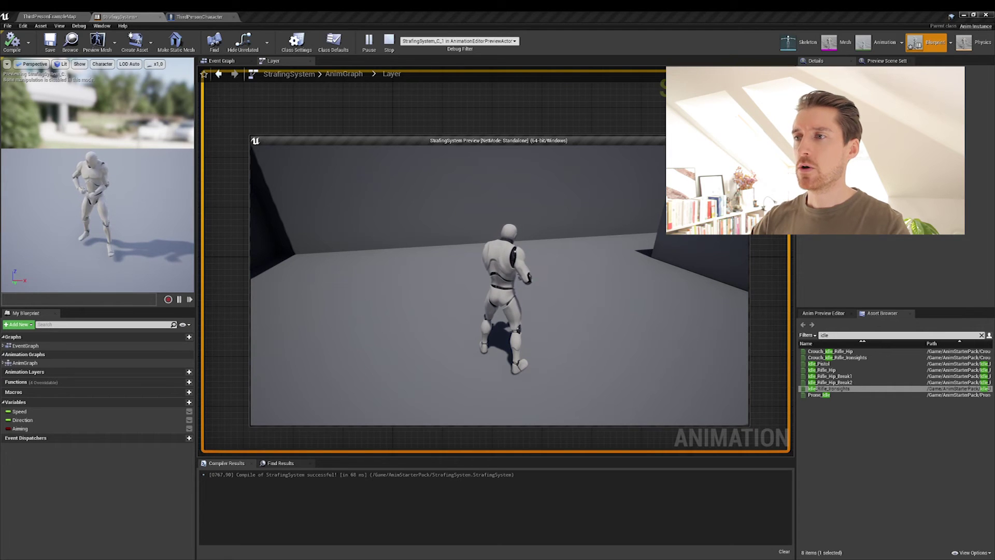
key(w)
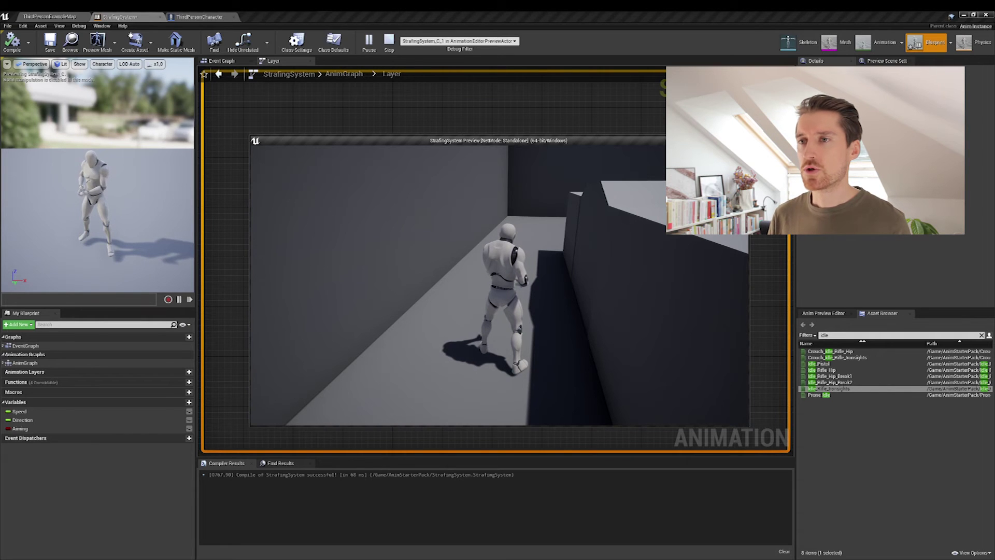
key(s)
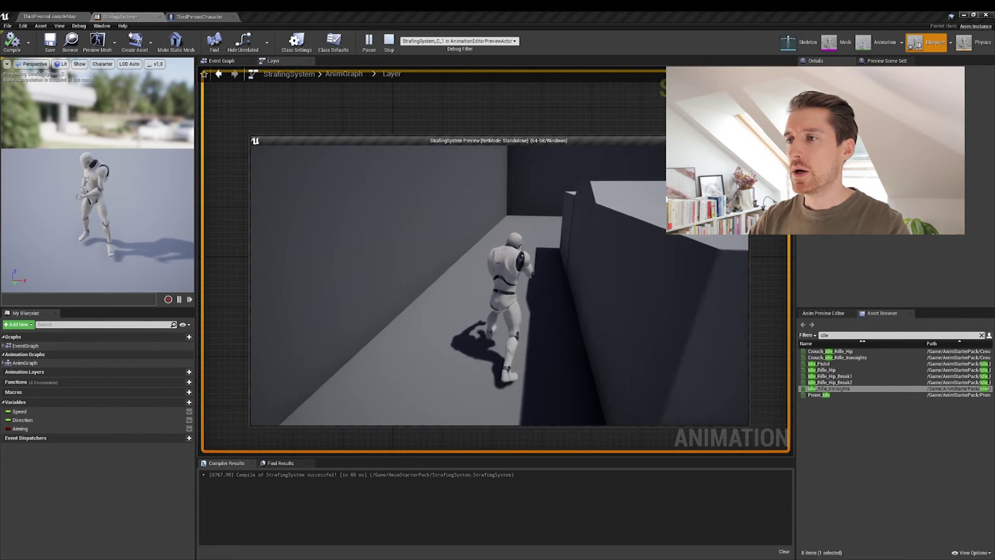
key(a)
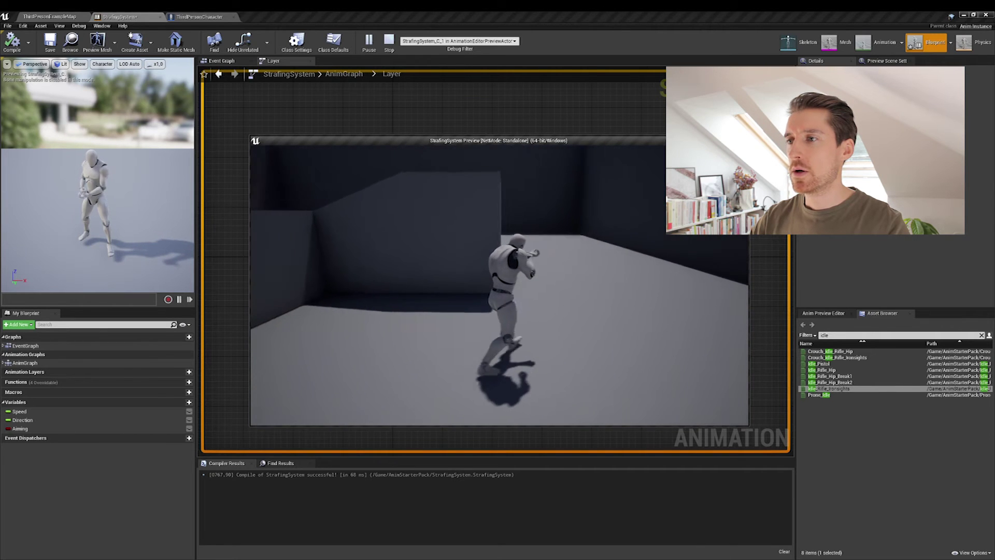
key(w)
key(d)
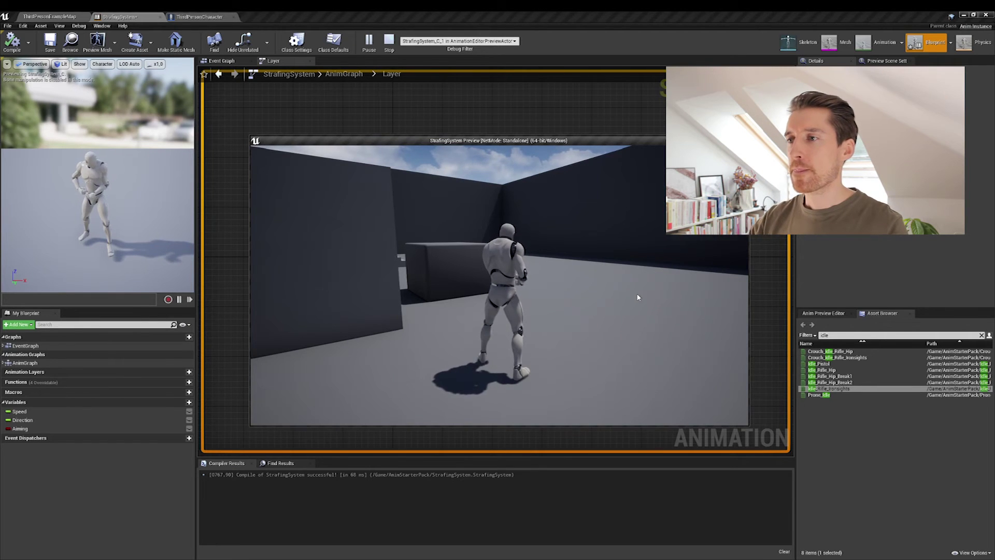
key(Escape)
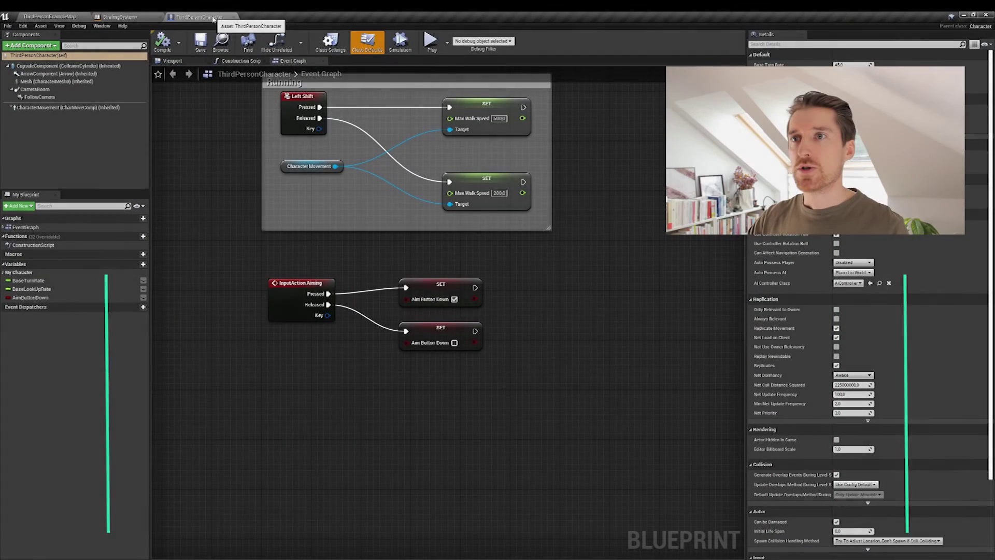
Show the character's 3D viewport and rename the CameraBoom component as Camera_Default
click(172, 61)
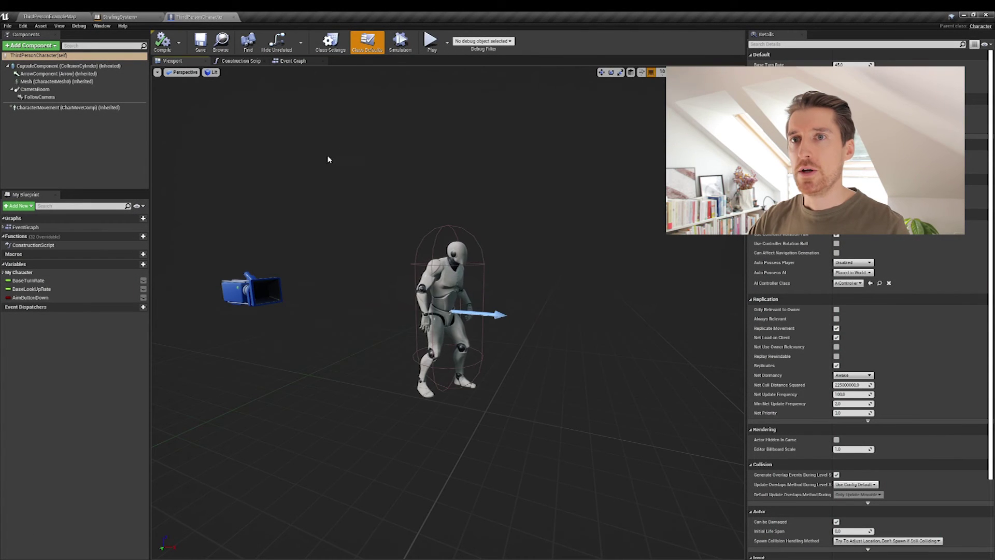
click(50, 90)
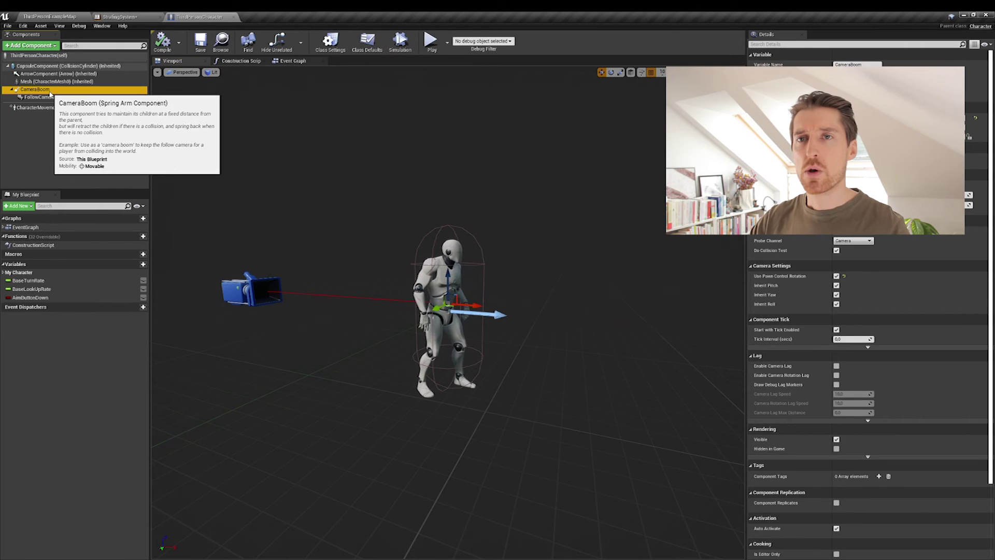
key(F2)
text(Camera_D)
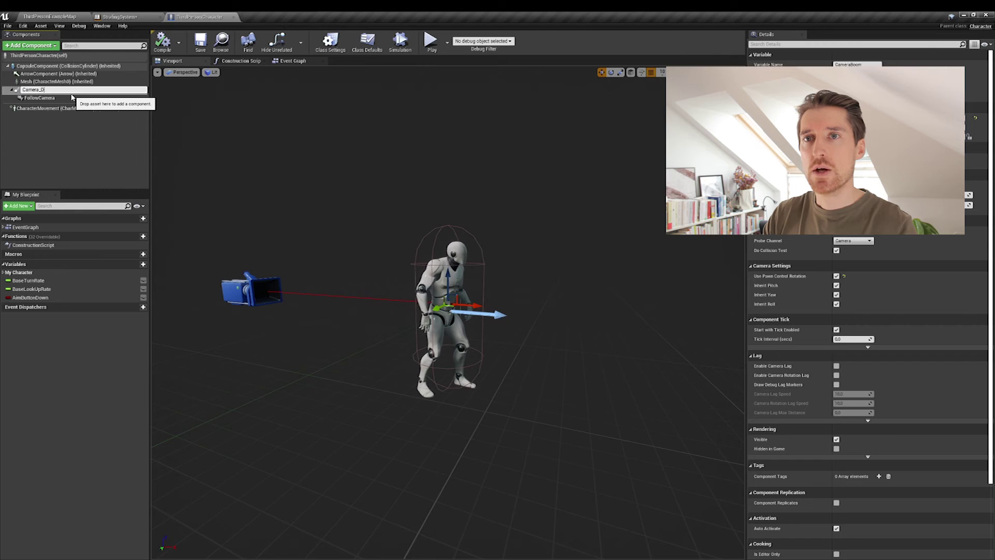
text(efault)
key(Return)
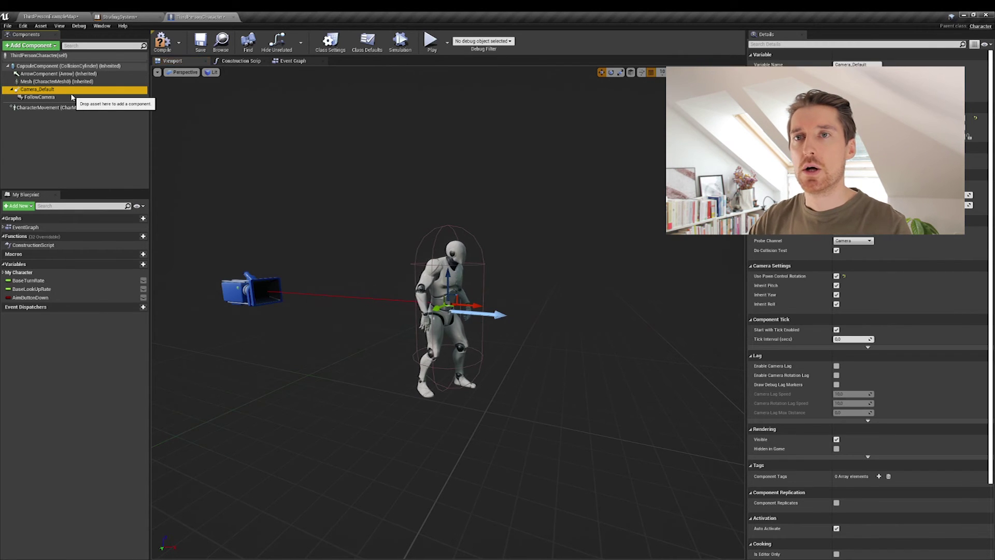
Duplicate the Camera_Default spring arm and name the copy Camera_Aiming
key(ctrl+w)
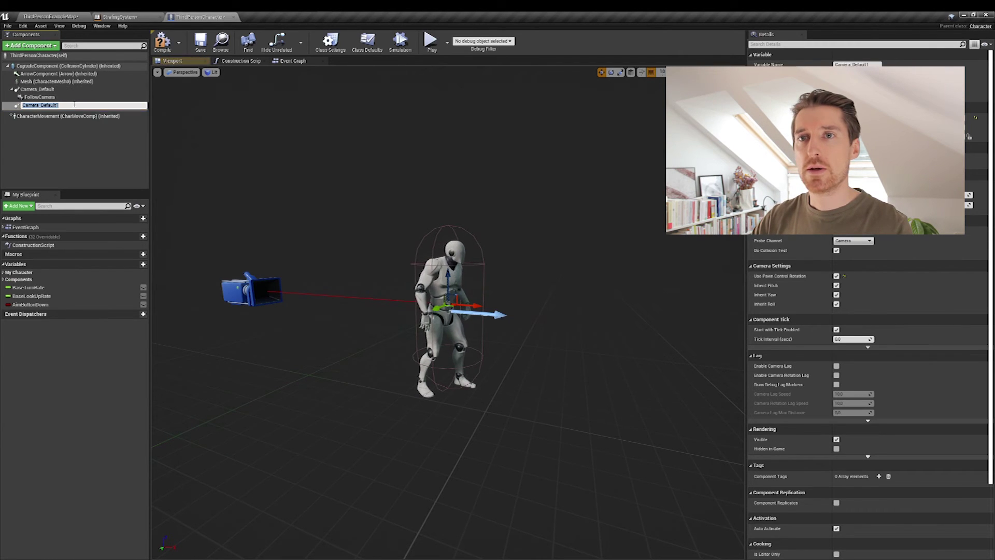
click(75, 105)
key(BackSpace)
key(BackSpace)
key(BackSpace)
key(BackSpace)
text(Aim)
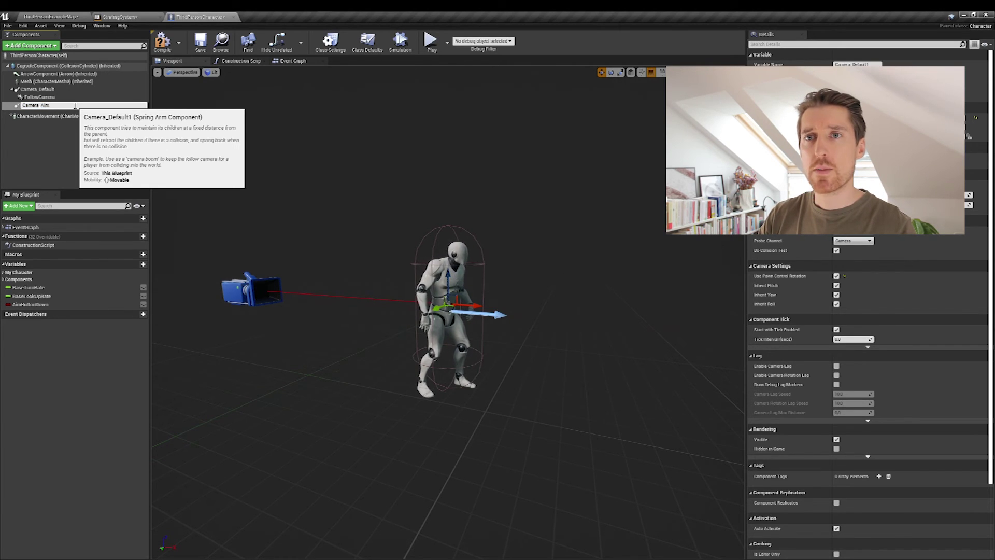
text(ing)
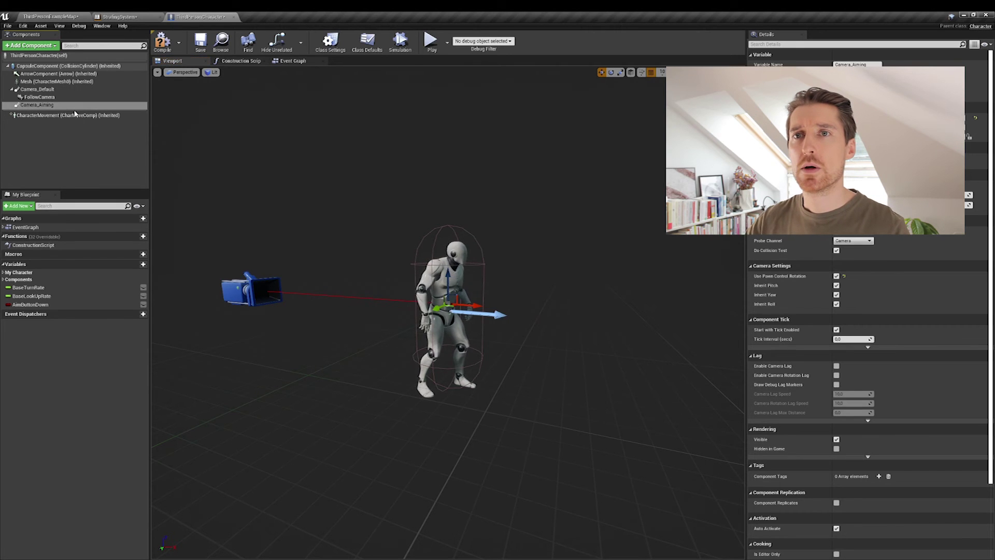
Move the FollowCamera component from Camera_Default so that it is a child of Camera_Aiming
click(82, 148)
key(a)
right_drag(409, 202, 461, 215)
key(s)
key(w)
key(s)
click(43, 98)
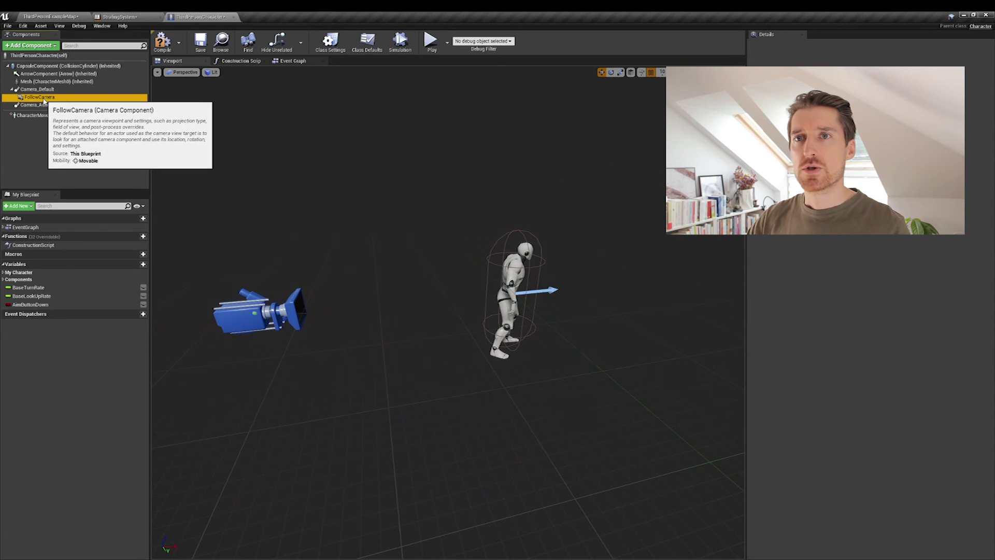
drag(44, 101, 45, 105)
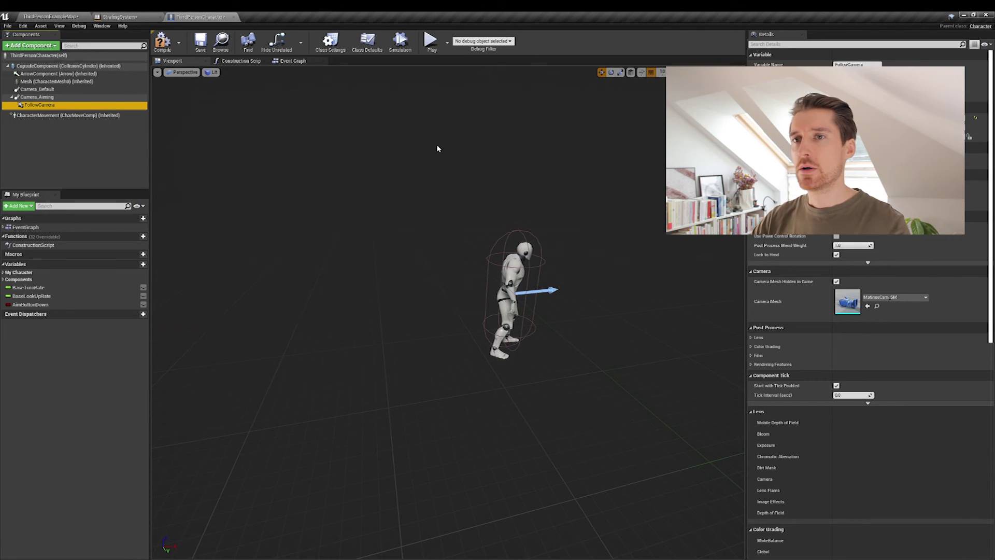
Set FollowCamera's X location to 0 so it sits at the end of the Camera_Aiming arm
click(61, 98)
click(56, 105)
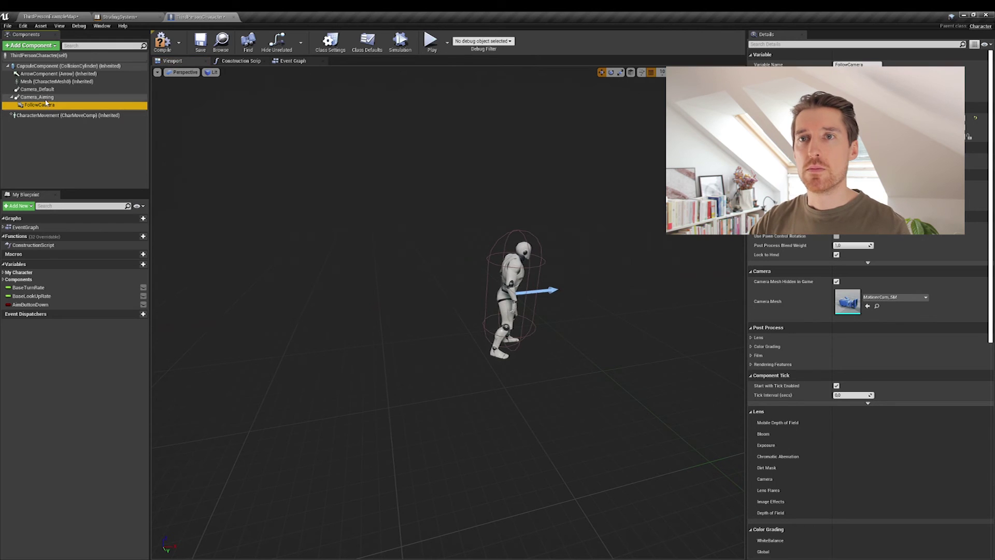
click(60, 98)
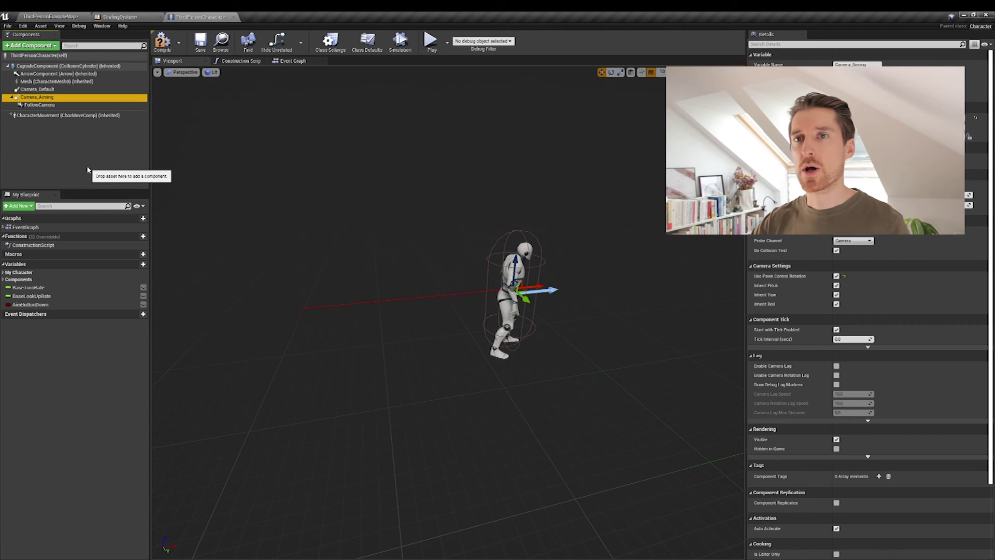
click(34, 105)
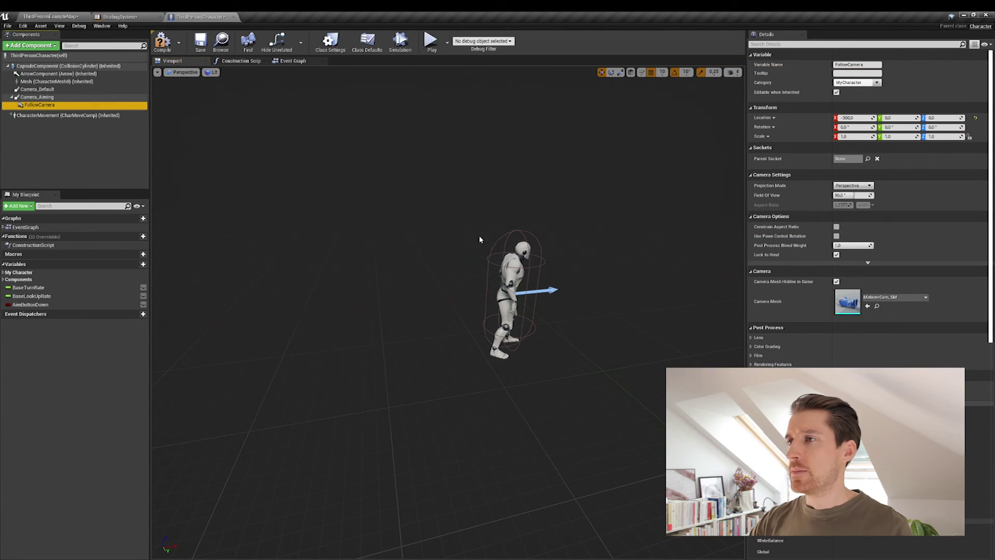
click(859, 118)
text(0)
key(Return)
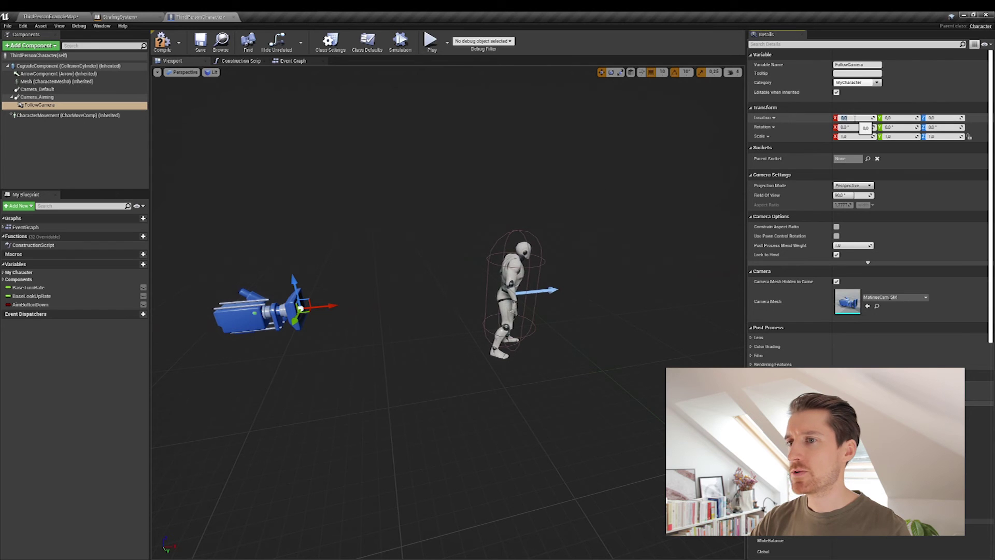
Set Camera_Aiming's Target Arm Length to 80
click(38, 98)
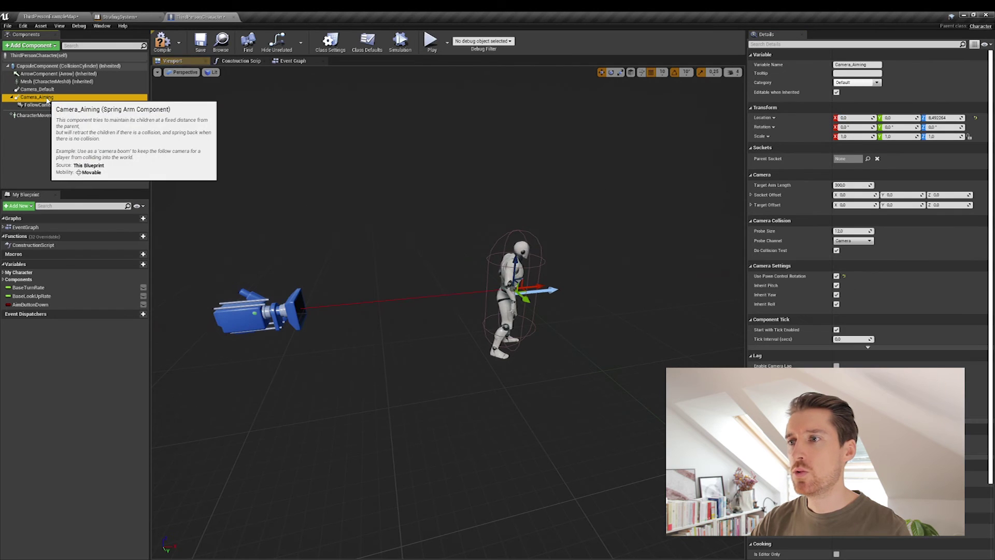
click(45, 106)
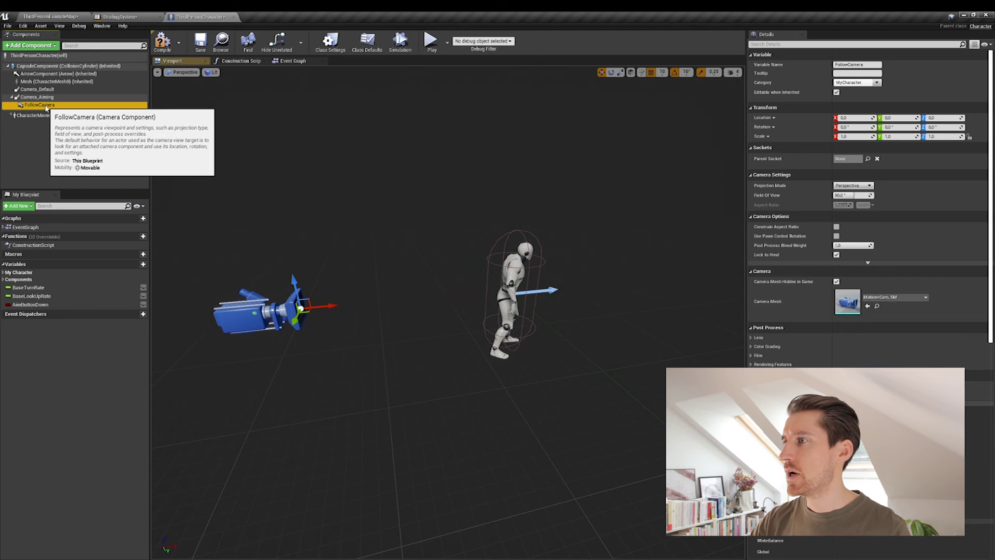
click(45, 98)
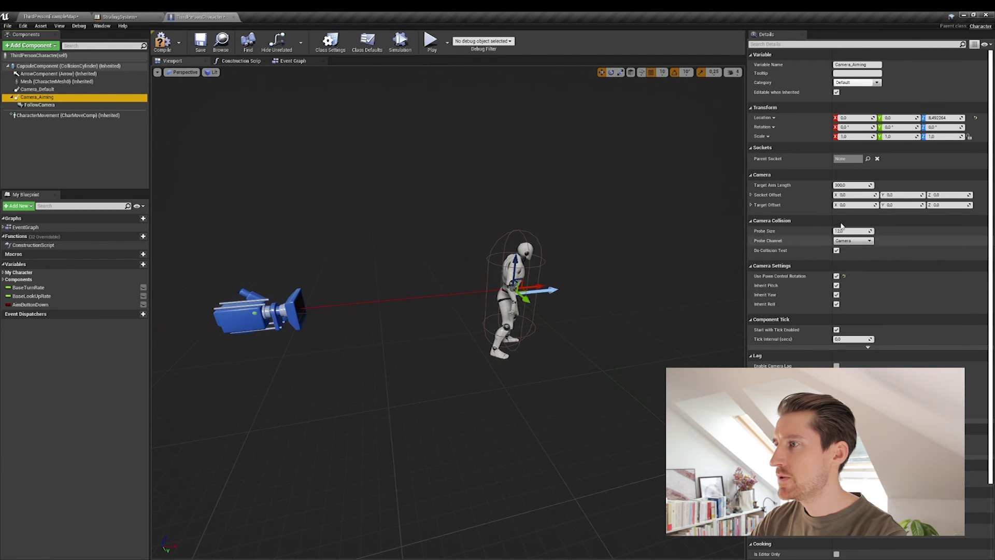
click(858, 185)
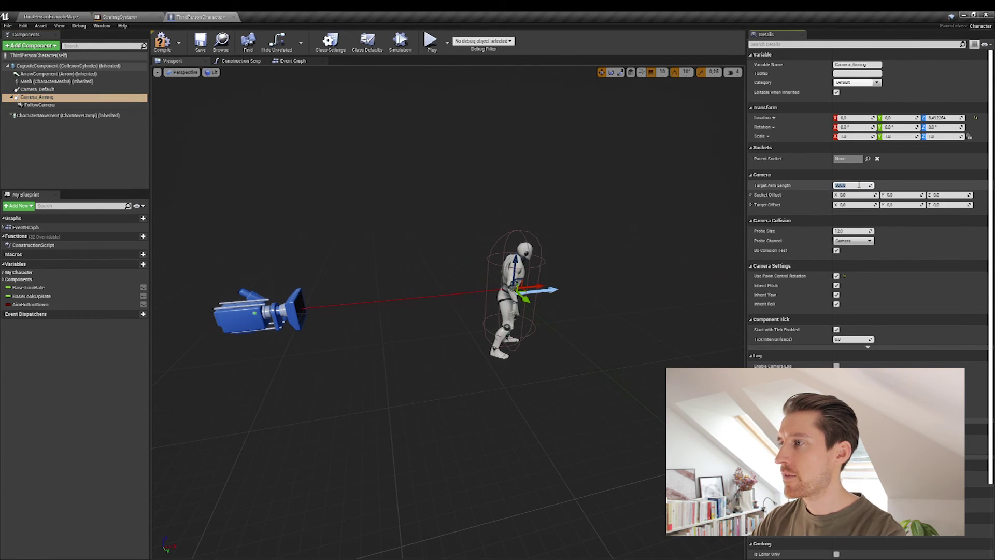
text(80)
key(Return)
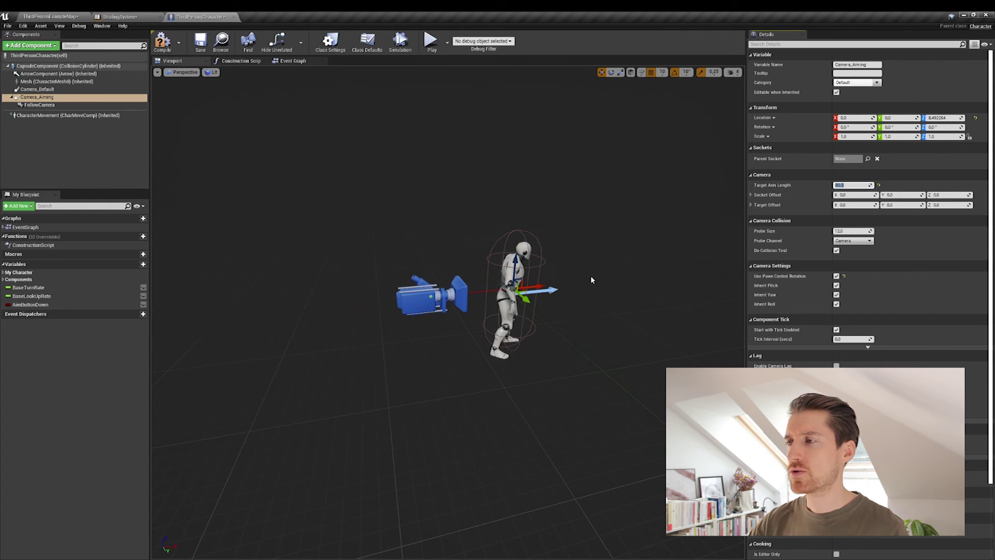
Set Camera_Aiming's Target Offset to Y 50 and Z 20, then compile and save the blueprint
click(906, 204)
text(50)
key(Return)
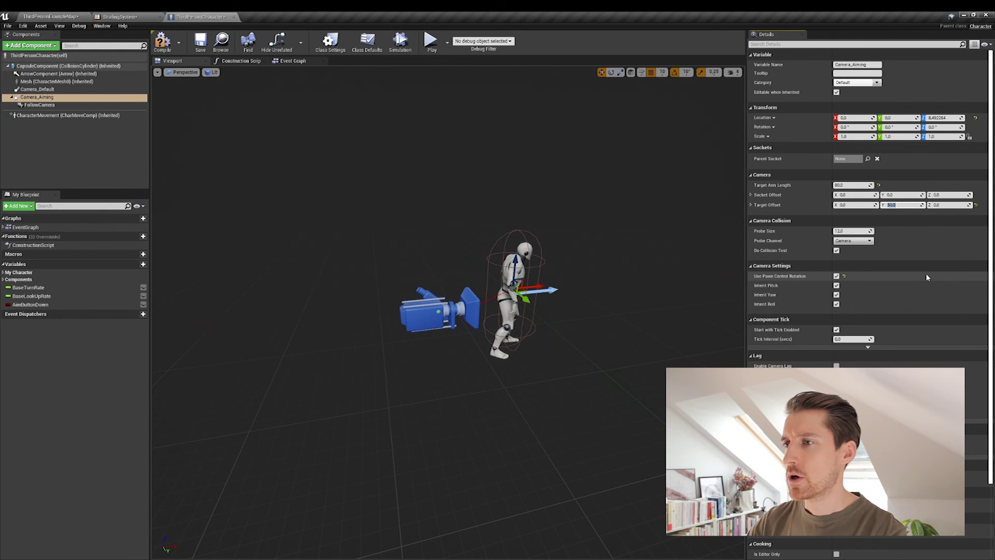
right_drag(589, 320, 738, 324)
click(951, 204)
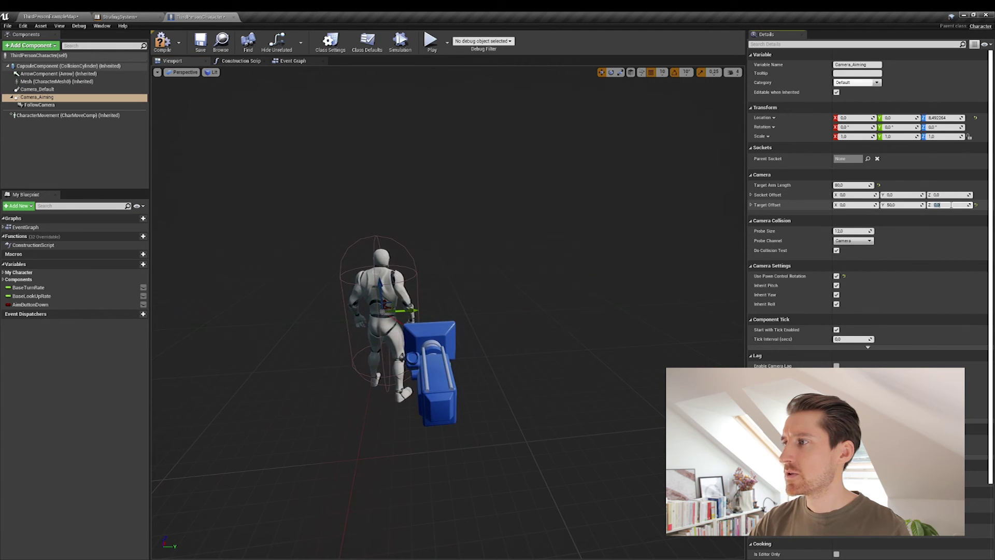
text(20)
key(Return)
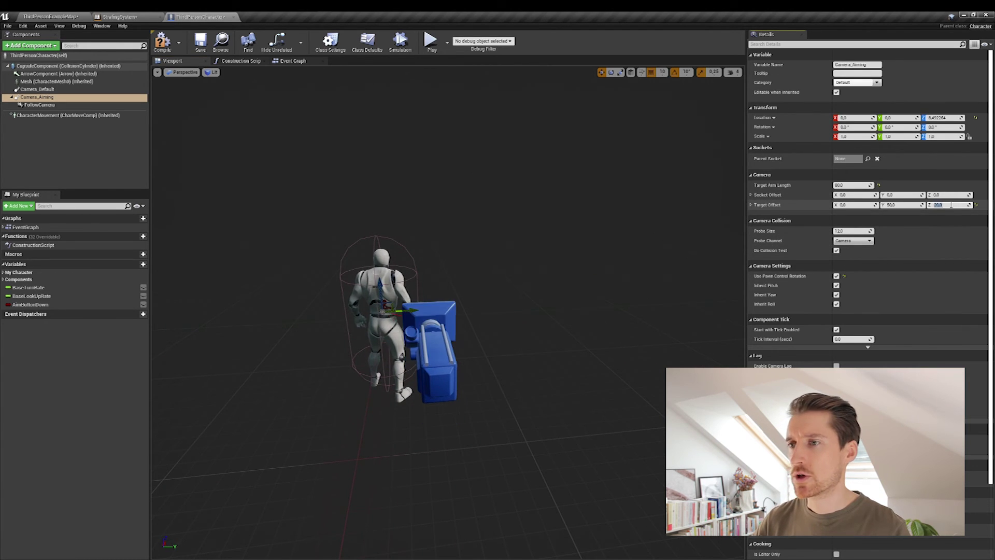
click(162, 42)
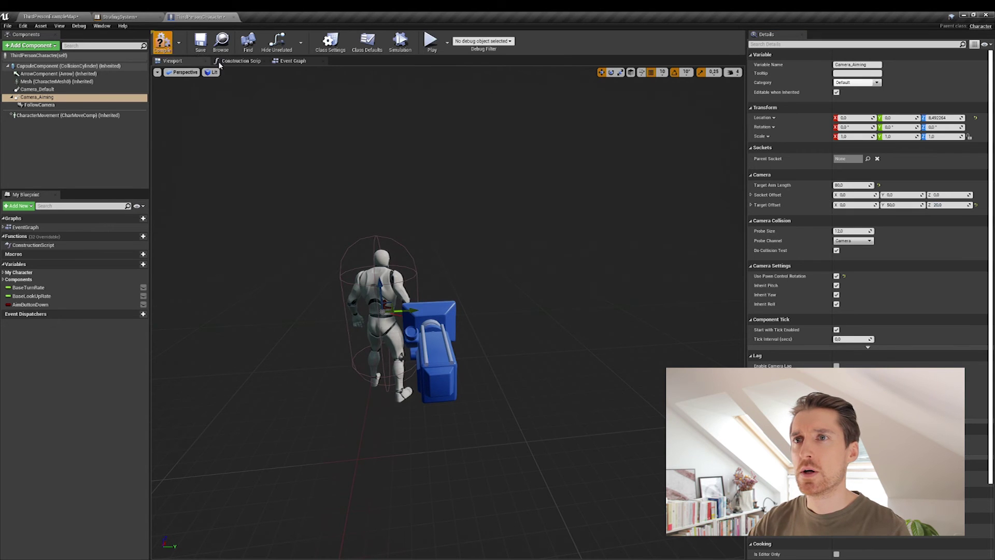
click(202, 46)
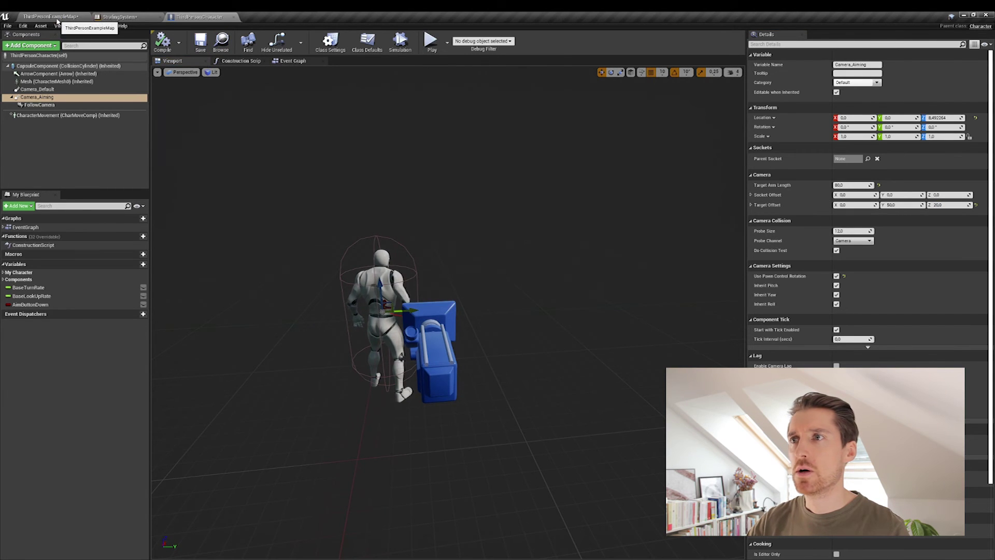
Play-test the level to check the aiming camera's view, and stop the session
click(50, 16)
click(322, 43)
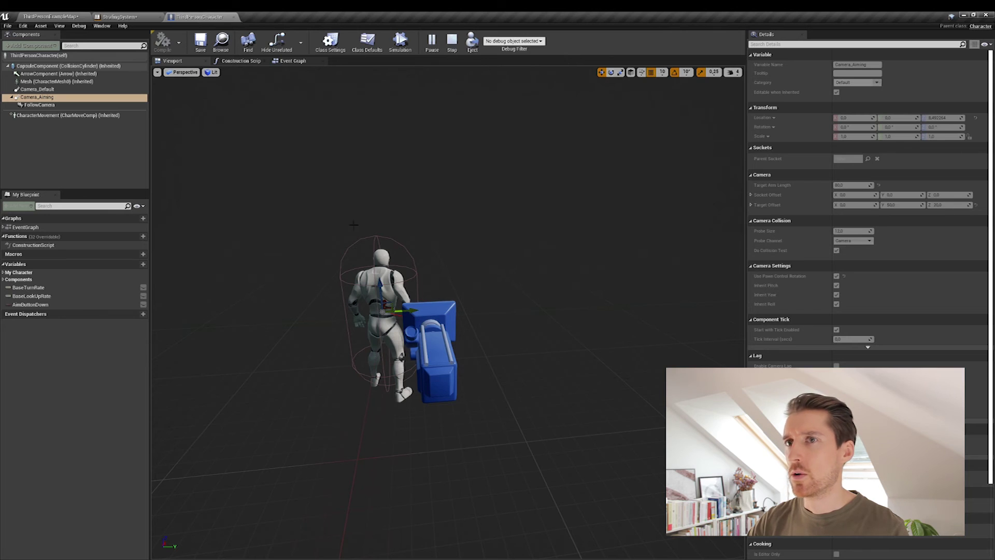
click(452, 40)
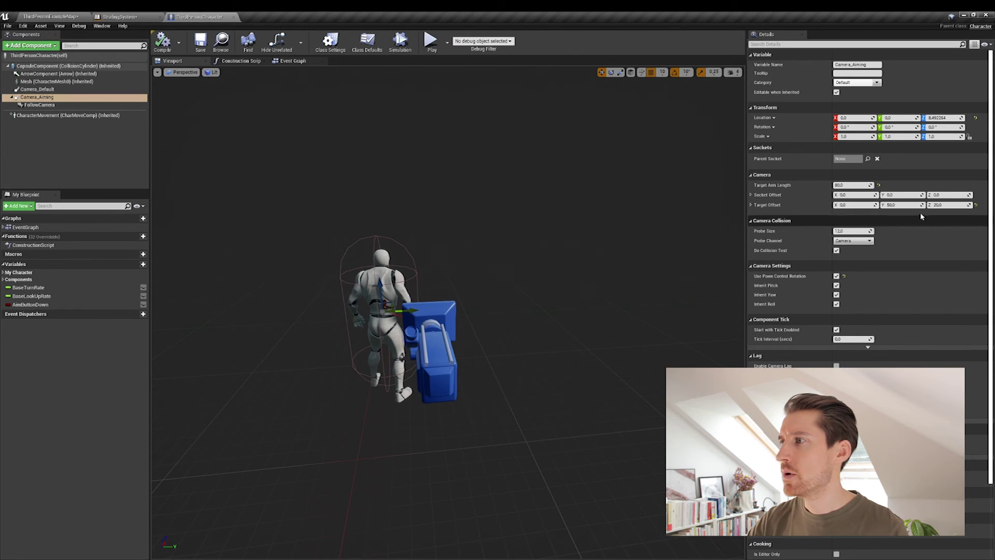
Set Camera_Aiming's Target Offset Z to 50 and check the camera height in a short play-test
click(953, 206)
text(50)
key(Return)
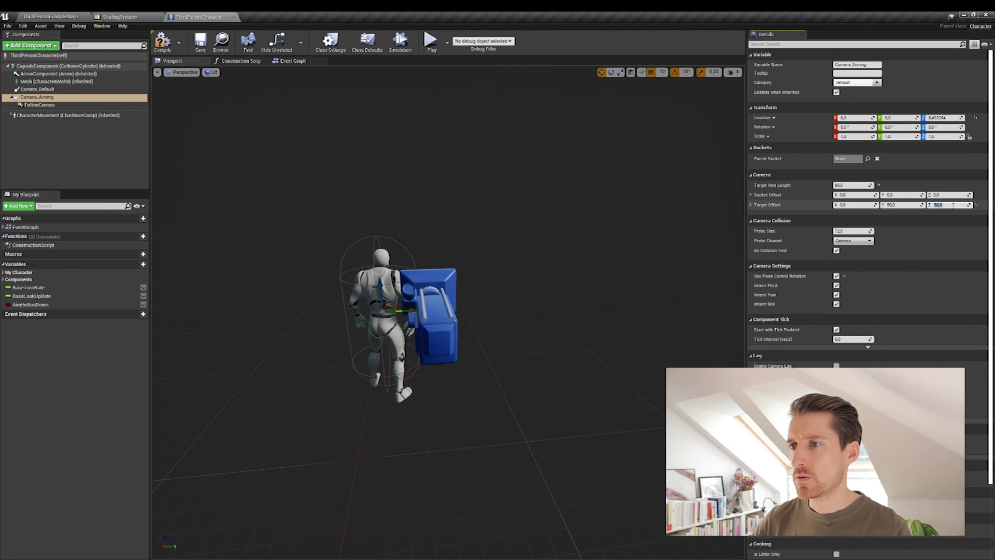
alt+drag(560, 259, 388, 259)
right_drag(389, 259, 420, 259)
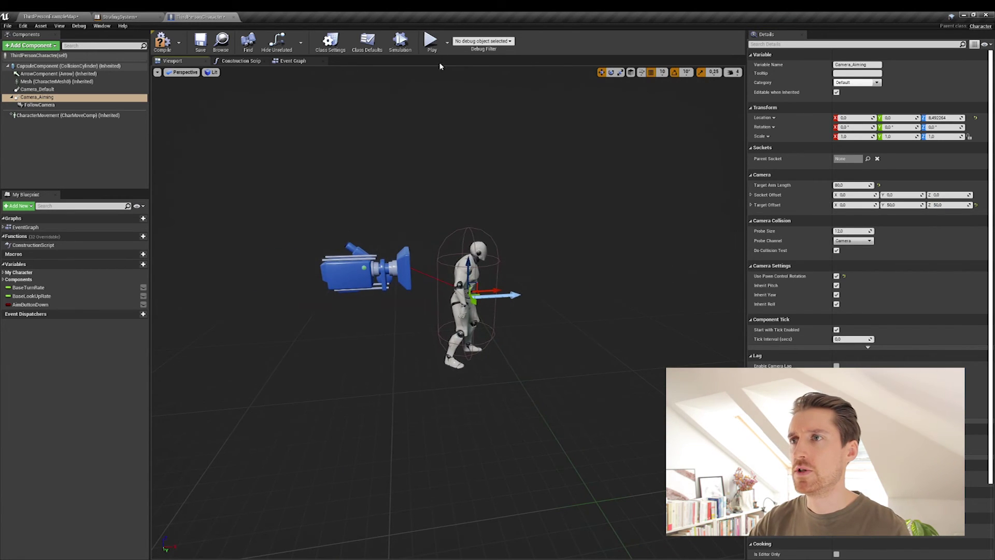
click(430, 44)
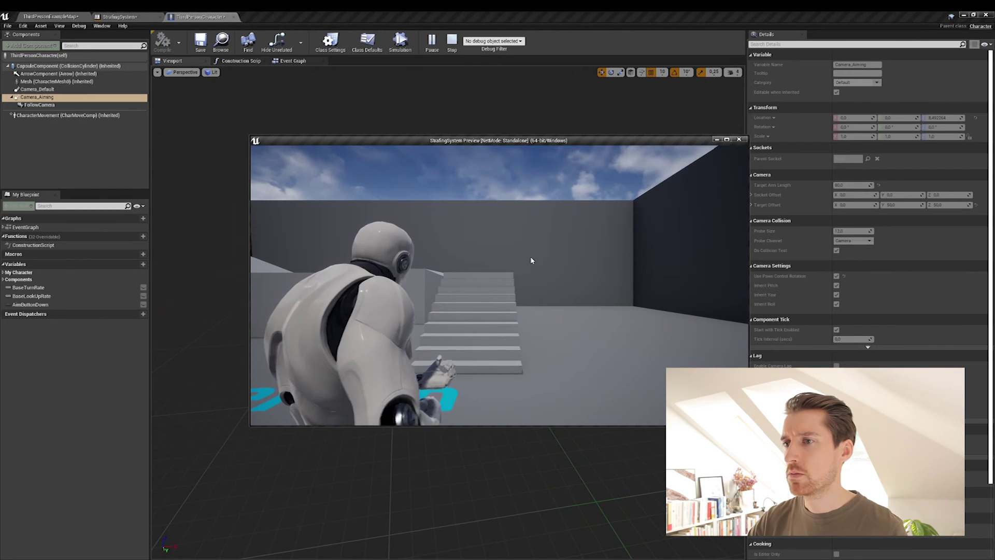
key(Escape)
Set Camera_Aiming's Target Offset Y to 70, play-test the camera's sideways position and save the blueprint
click(910, 205)
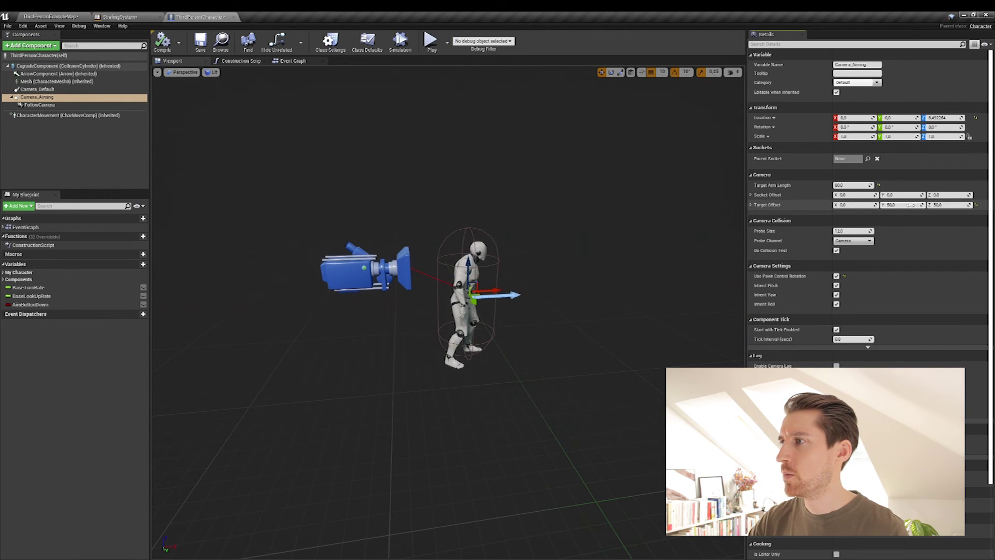
text(7)
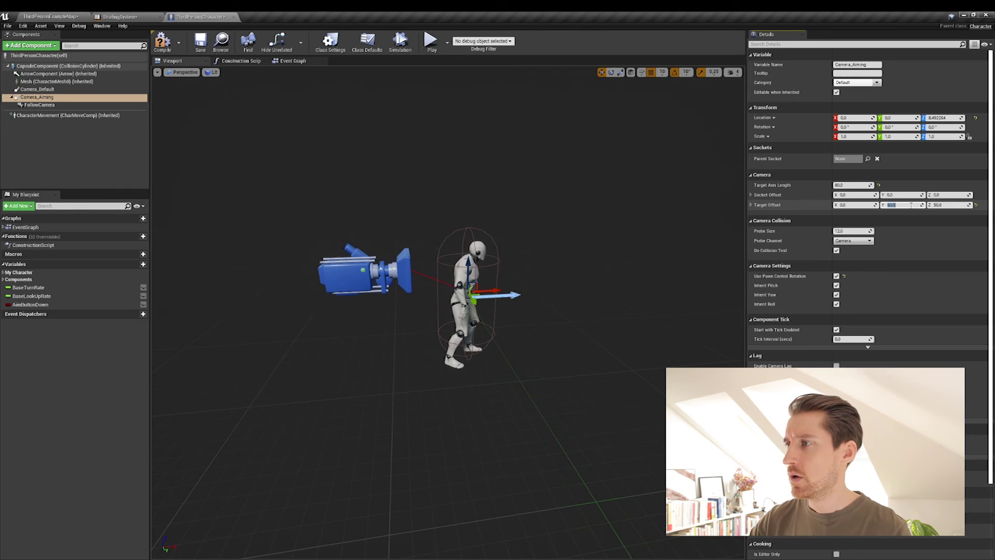
text(0)
key(Return)
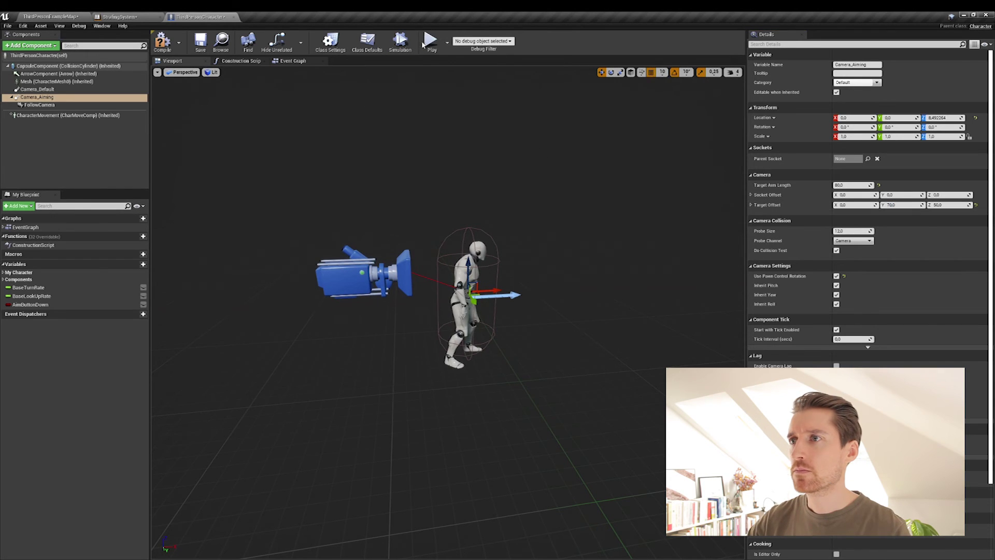
click(429, 43)
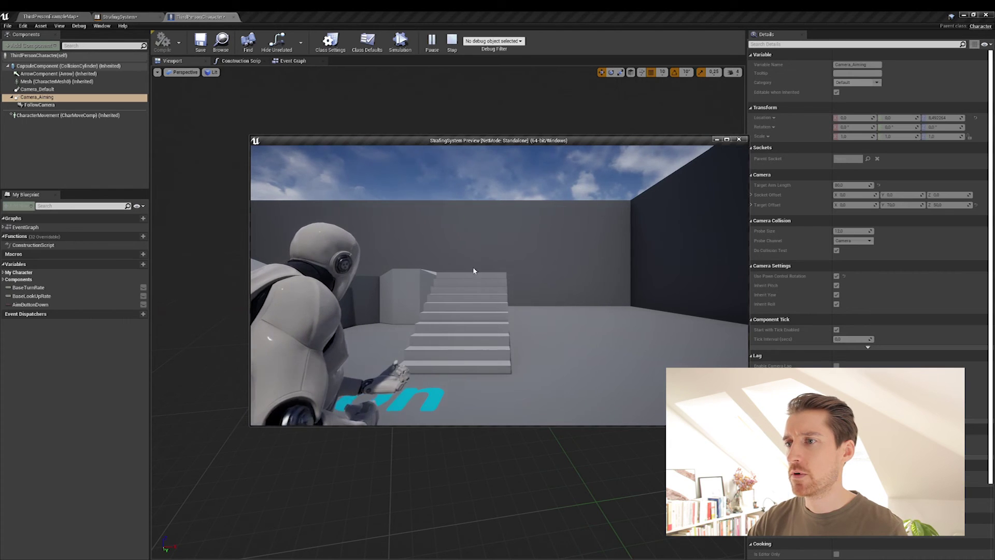
key(Escape)
click(200, 42)
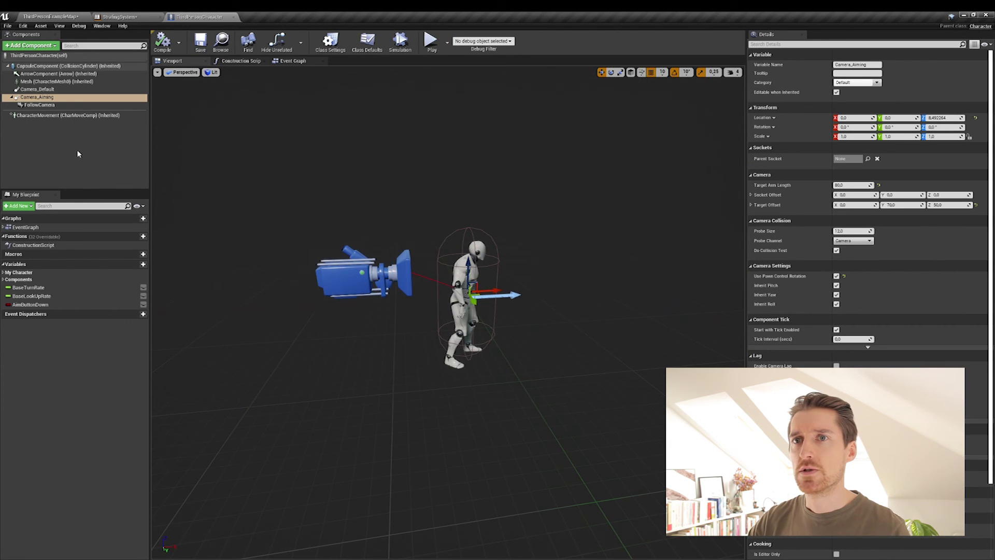
Reattach FollowCamera to Camera_Default and return to the Event Graph with the InputAction Aiming nodes
click(47, 106)
drag(47, 105, 38, 89)
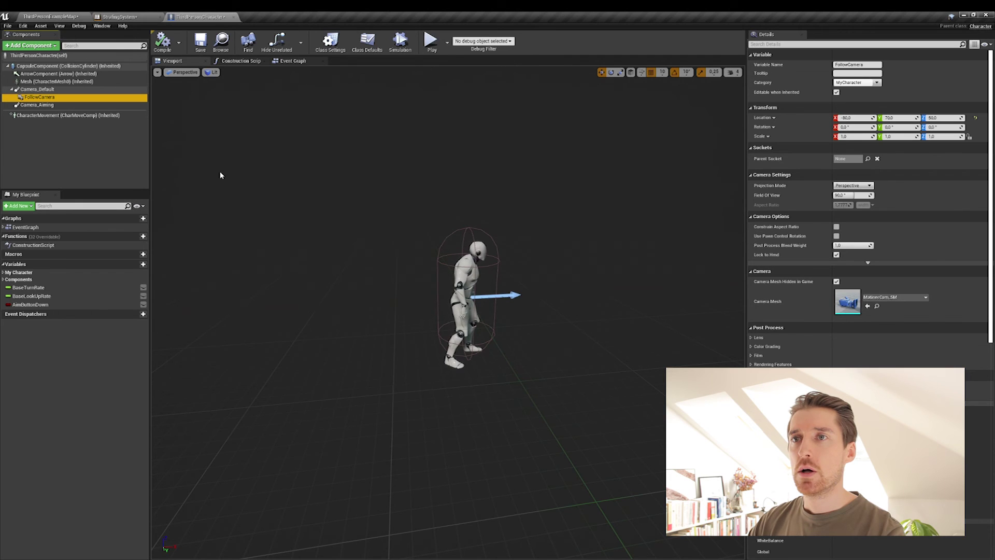
click(289, 61)
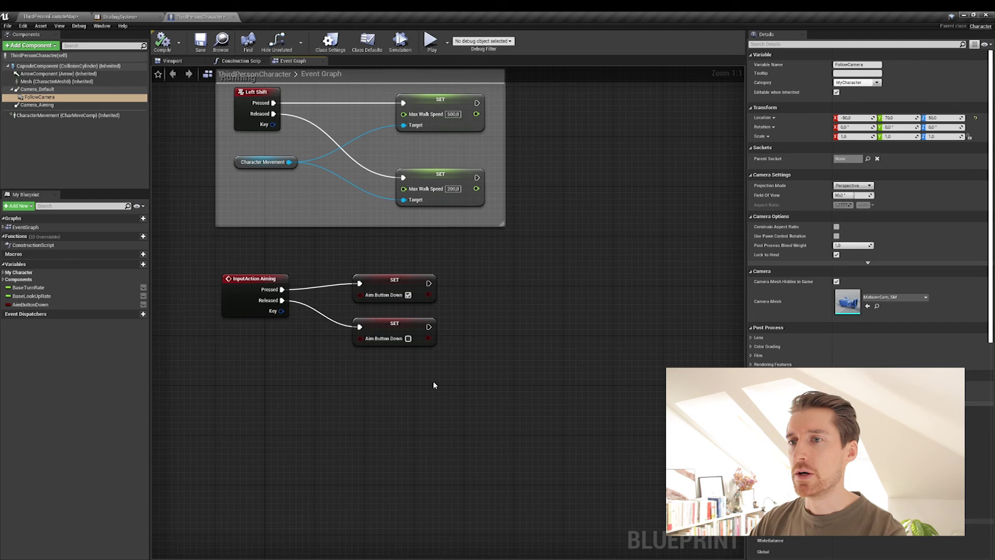
Move the released branch's Aim Button Down SET node lower to make room between the two aiming branches
drag(208, 251, 409, 372)
click(523, 359)
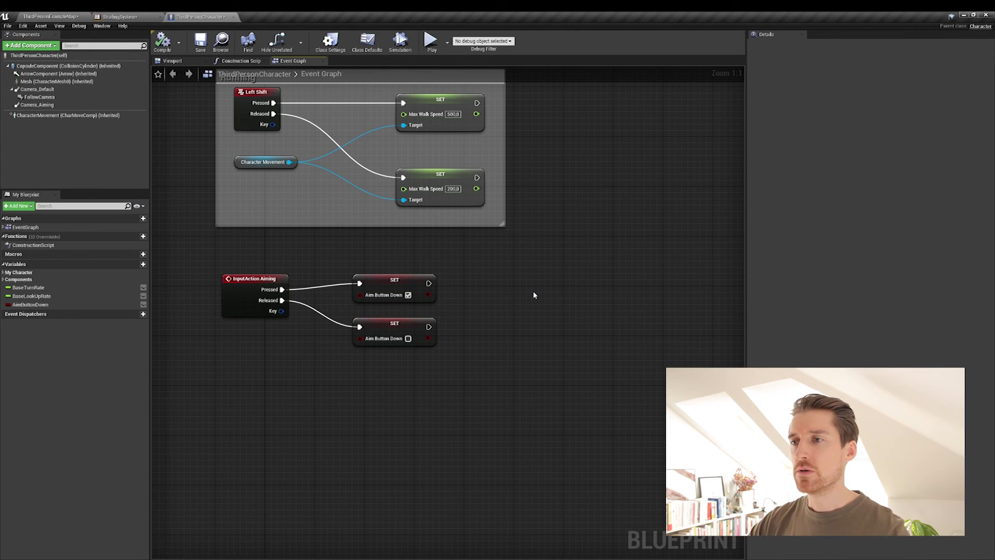
right_drag(534, 295, 512, 251)
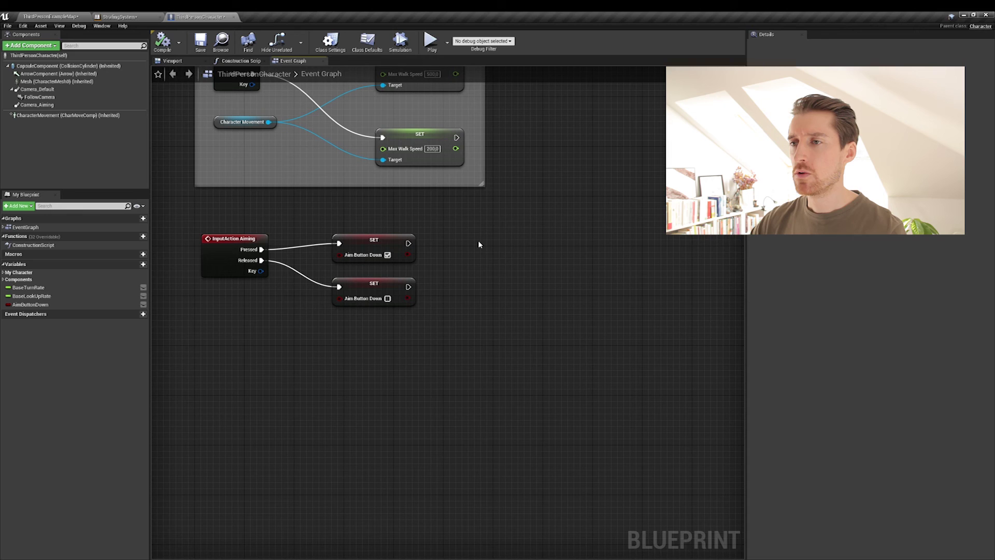
drag(382, 285, 382, 316)
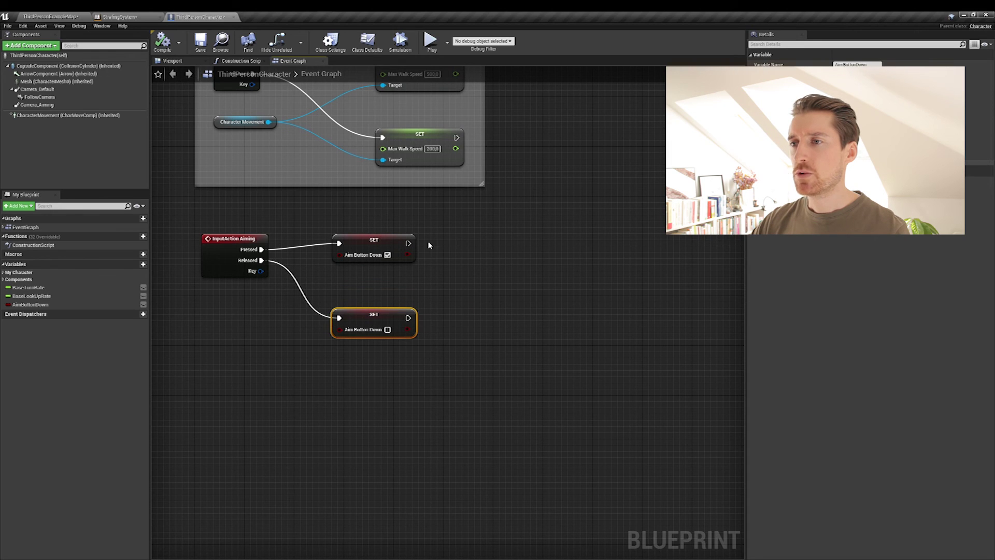
right_drag(534, 252, 523, 246)
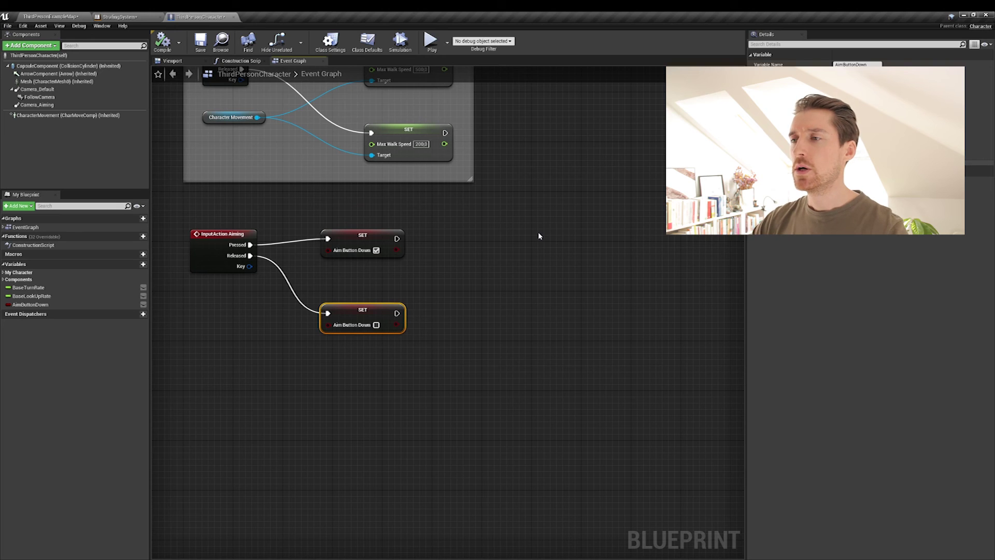
right_drag(538, 236, 519, 230)
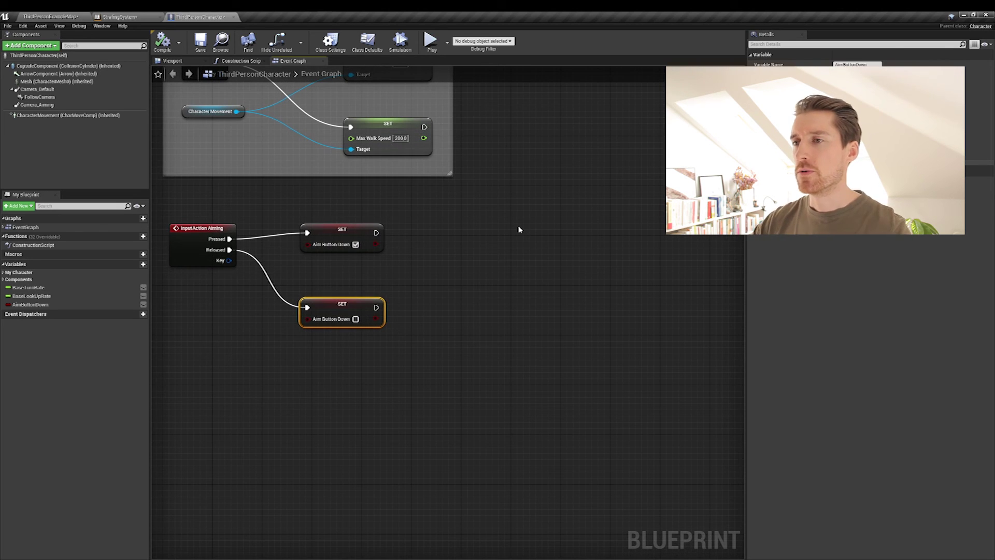
click(487, 228)
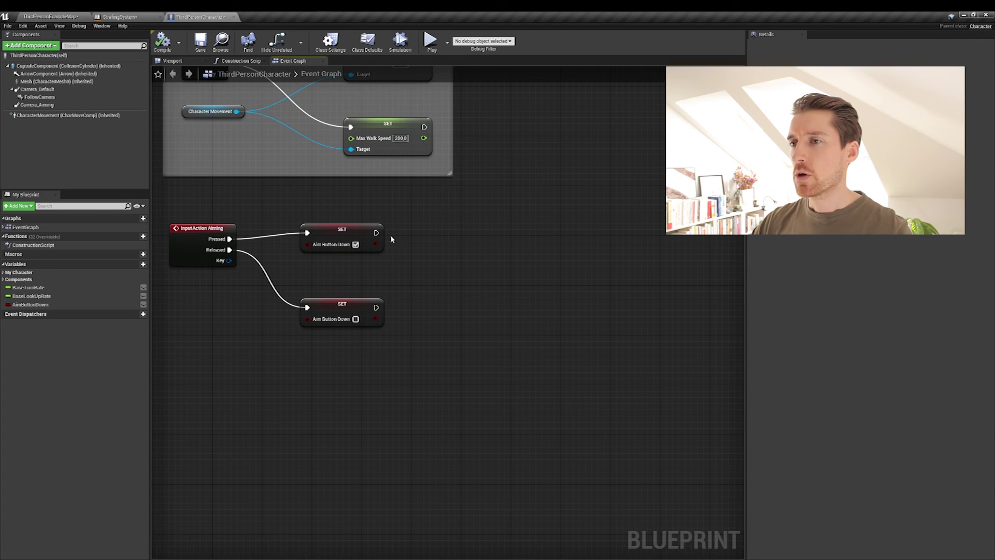
Add an AttachComponentToComponent node after the pressed branch's Aim Button Down SET node and delete its Mesh reference
drag(375, 233, 500, 234)
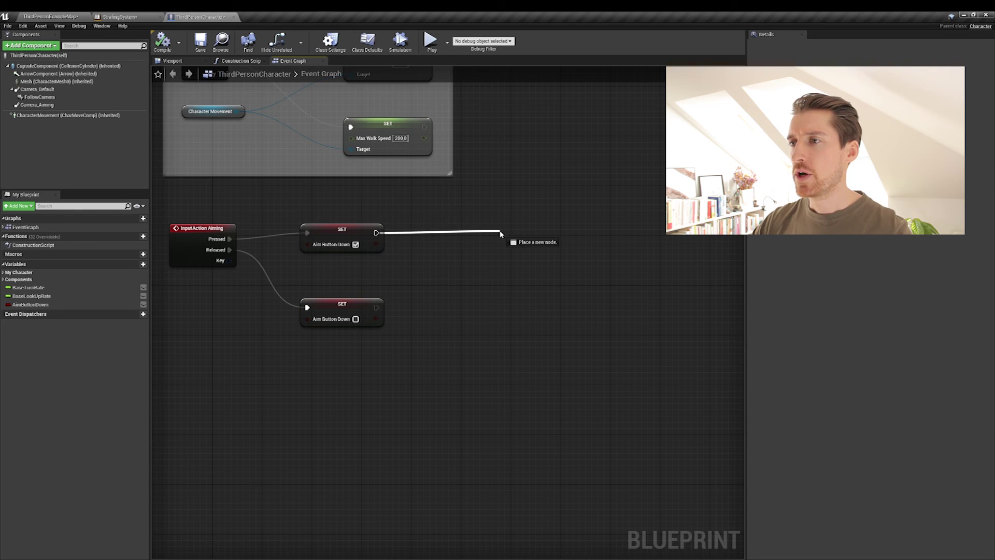
drag(575, 252, 575, 249)
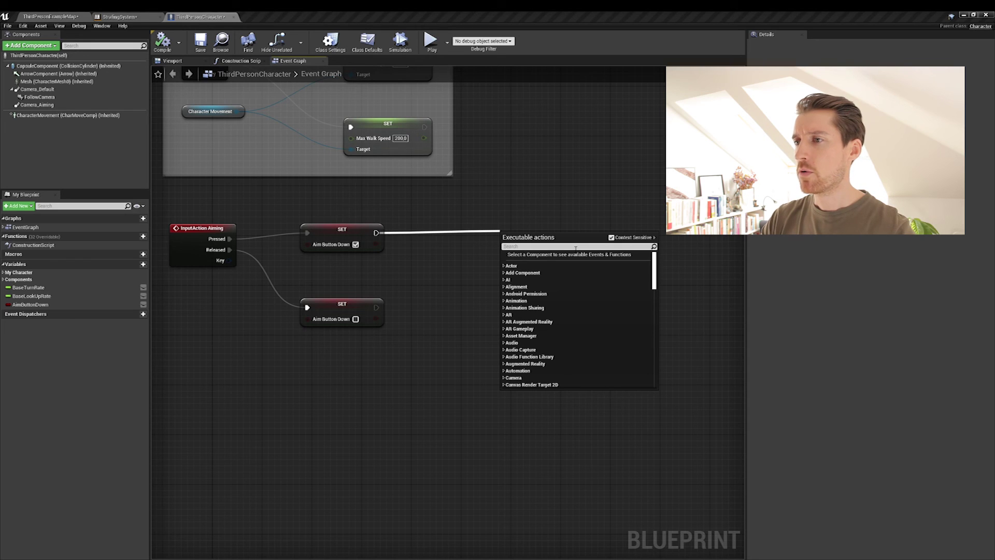
text(attachcomp)
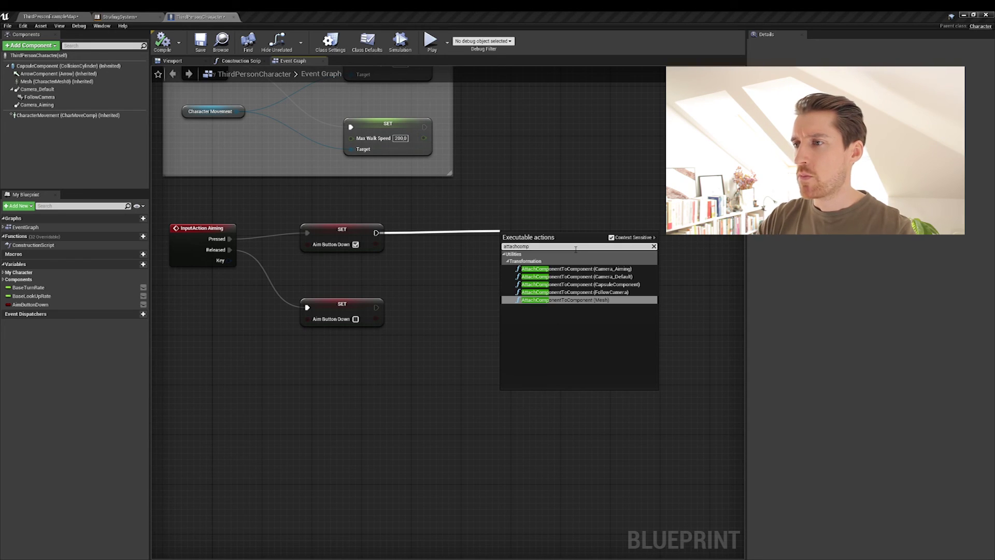
key(Return)
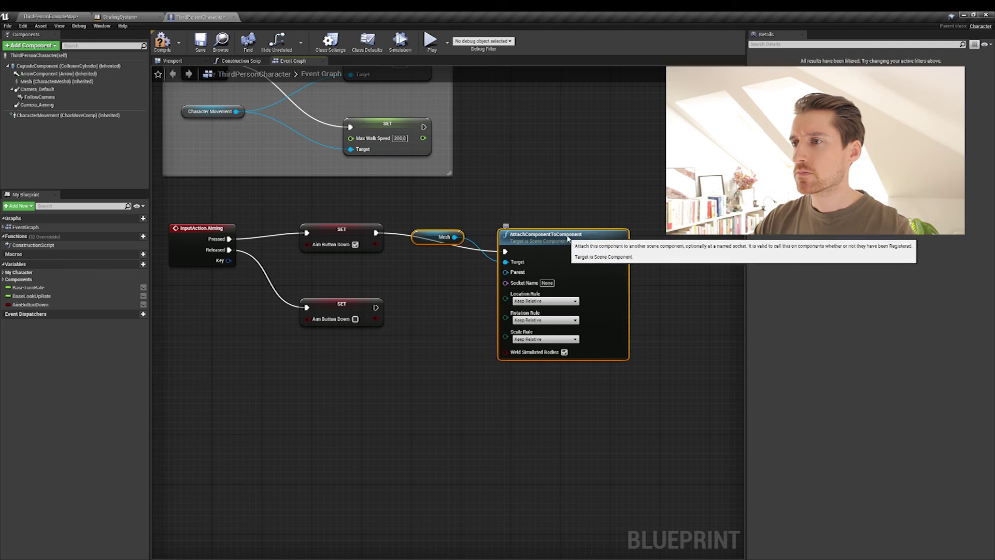
drag(539, 251, 564, 241)
click(463, 231)
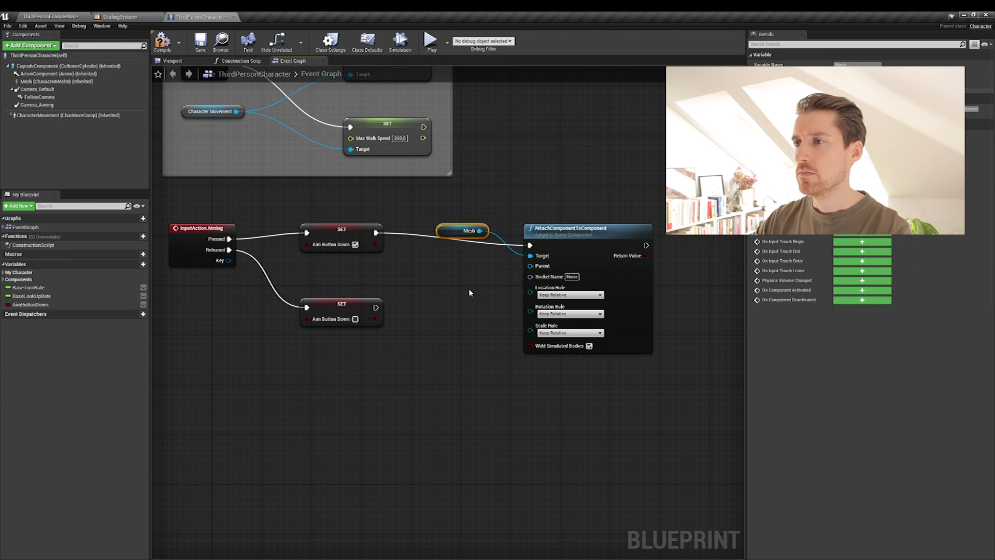
key(Delete)
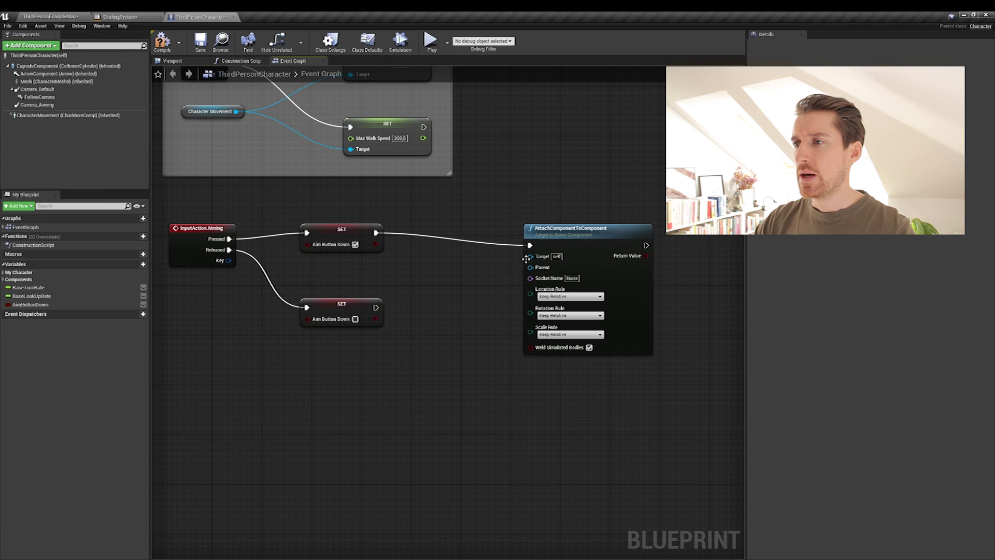
Connect a Follow Camera reference to the Target of the AttachComponentToComponent node
drag(530, 256, 463, 263)
text(camera)
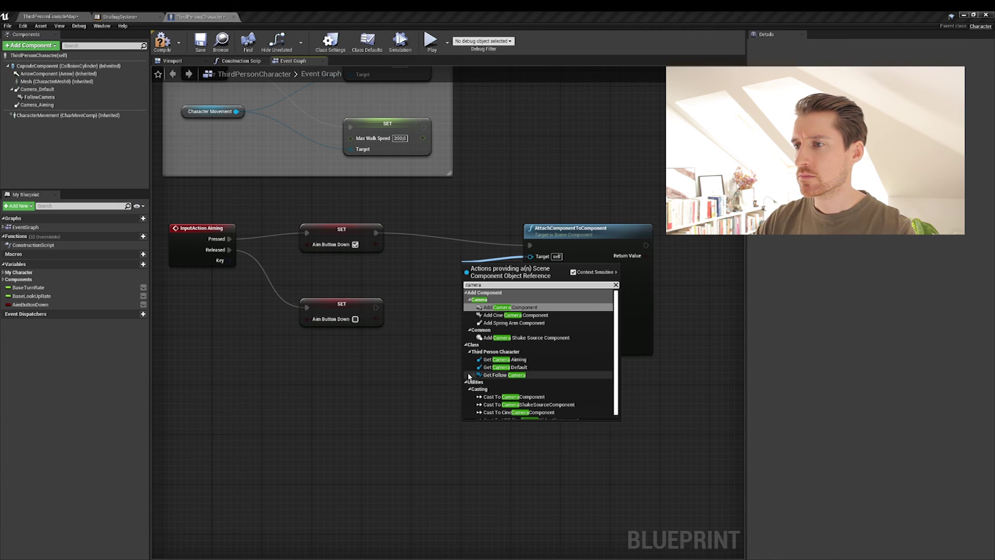
click(505, 375)
drag(477, 267, 449, 260)
Connect a Camera Aiming reference to the attach node's Parent and place it below Follow Camera
drag(530, 265, 452, 287)
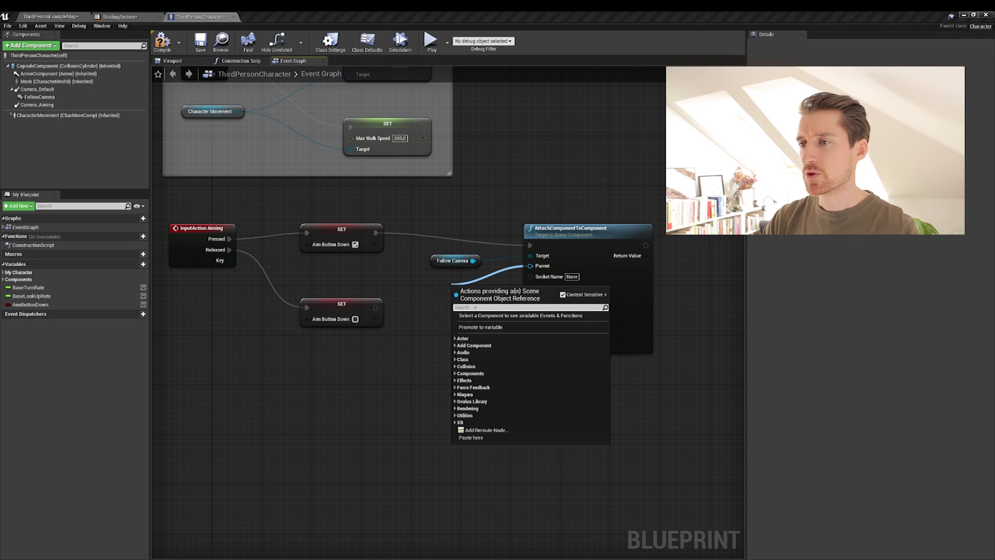
text(a_Aimi)
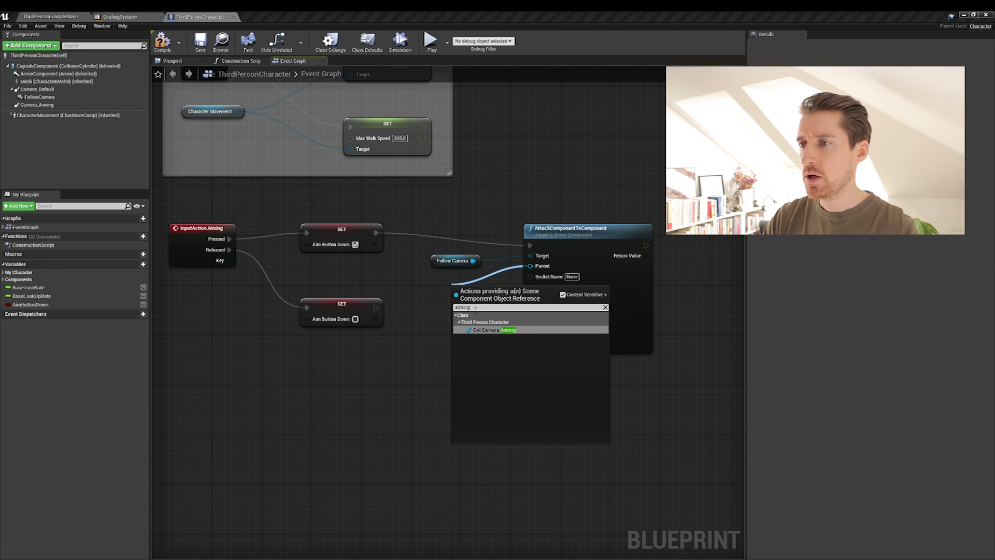
text(ng)
key(Return)
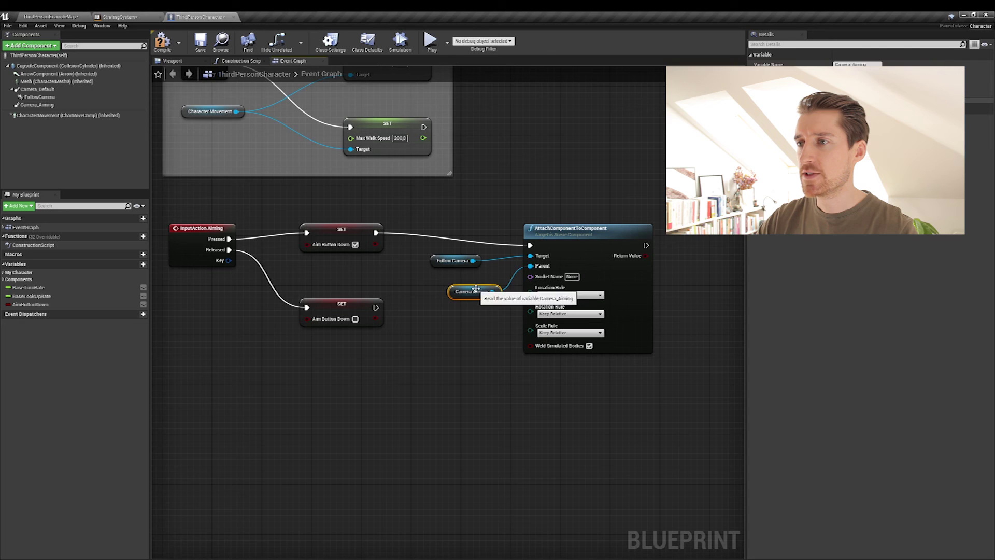
drag(475, 289, 456, 283)
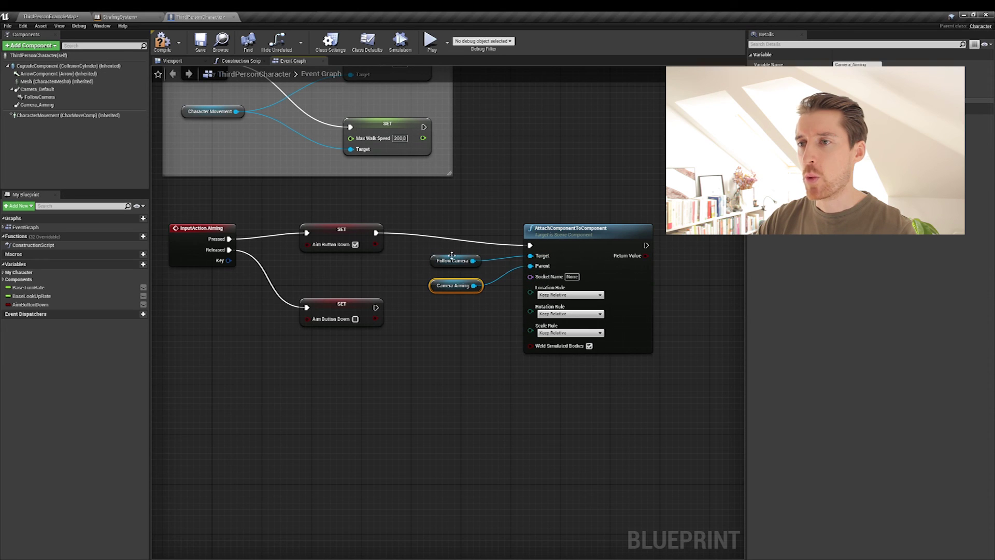
click(498, 251)
Lower the released SET node and duplicate the AttachComponentToComponent node, placing the copy beneath the original
drag(365, 315, 359, 352)
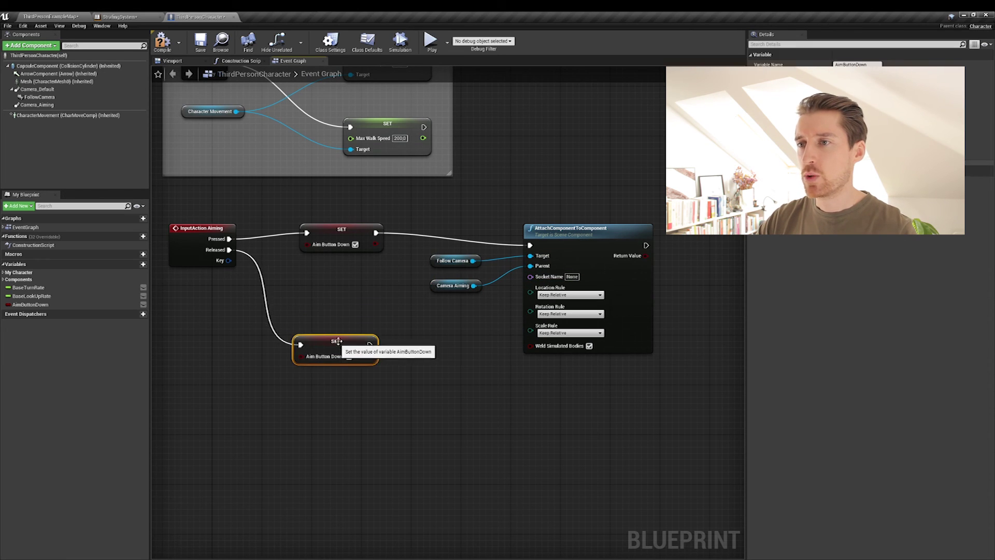
click(582, 228)
key(ctrl+w)
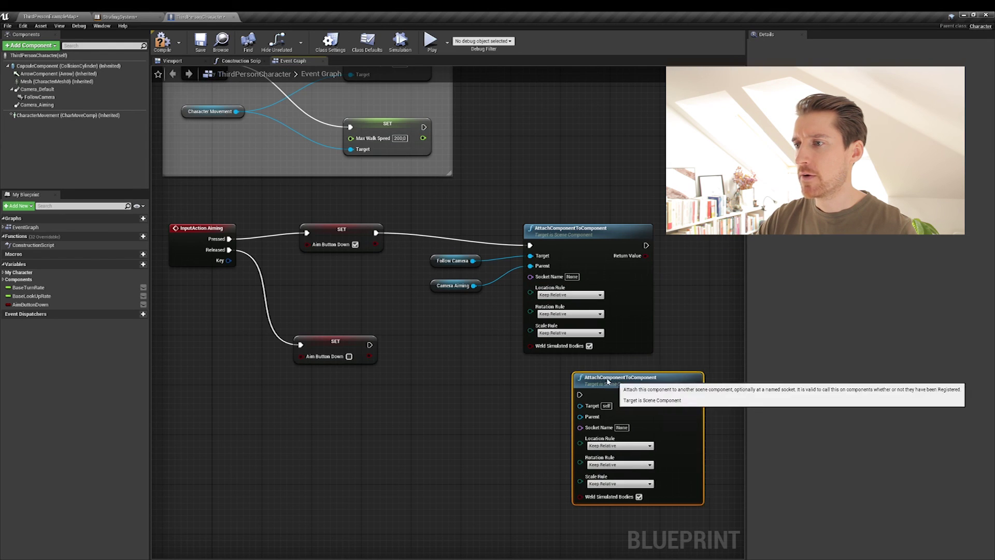
drag(579, 366, 525, 354)
Duplicate the Follow Camera reference and connect the copy to the Target of the lower attach node
click(449, 296)
click(442, 262)
key(ctrl+w)
drag(456, 275, 523, 394)
click(434, 377)
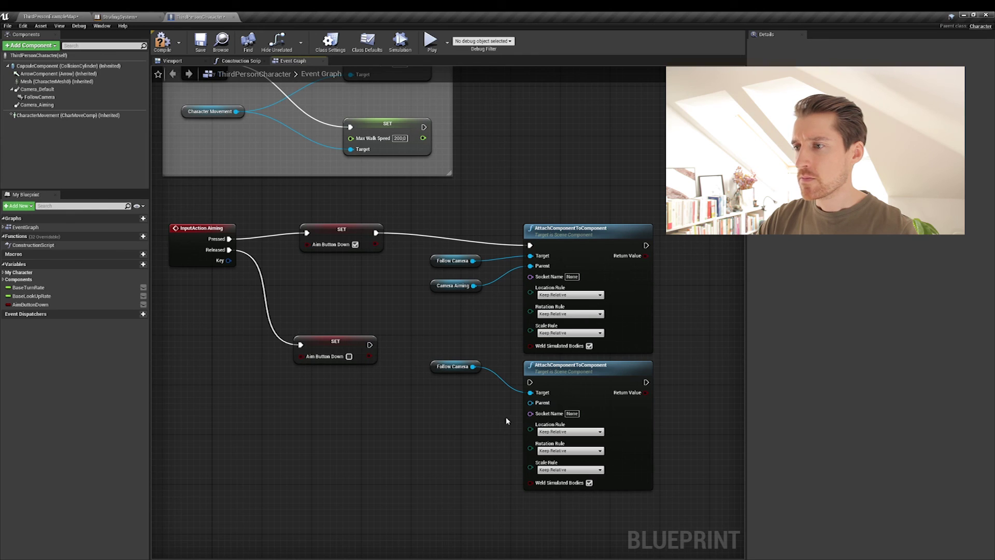
Connect a Camera Default reference to the lower attach node's Parent and place it under Follow Camera
drag(530, 403, 450, 404)
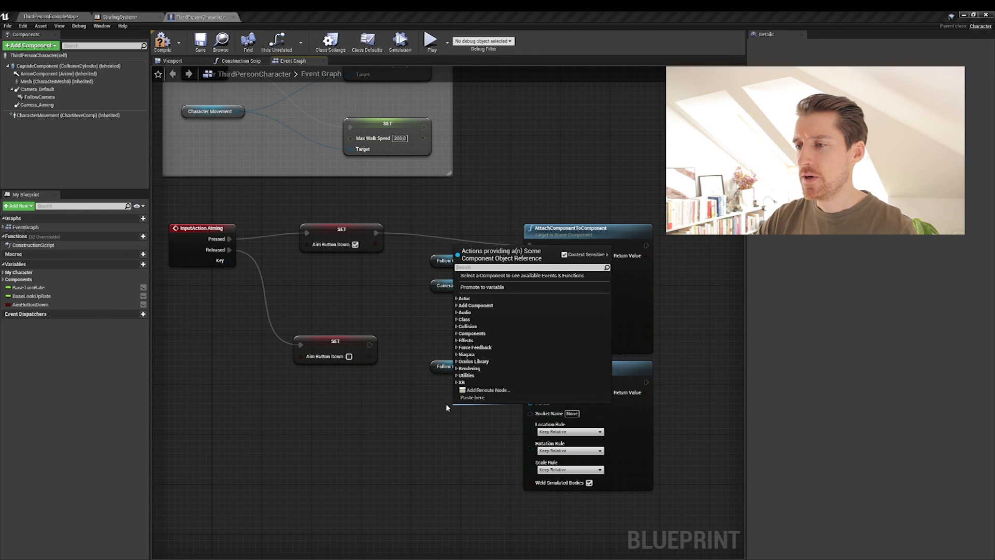
text(default)
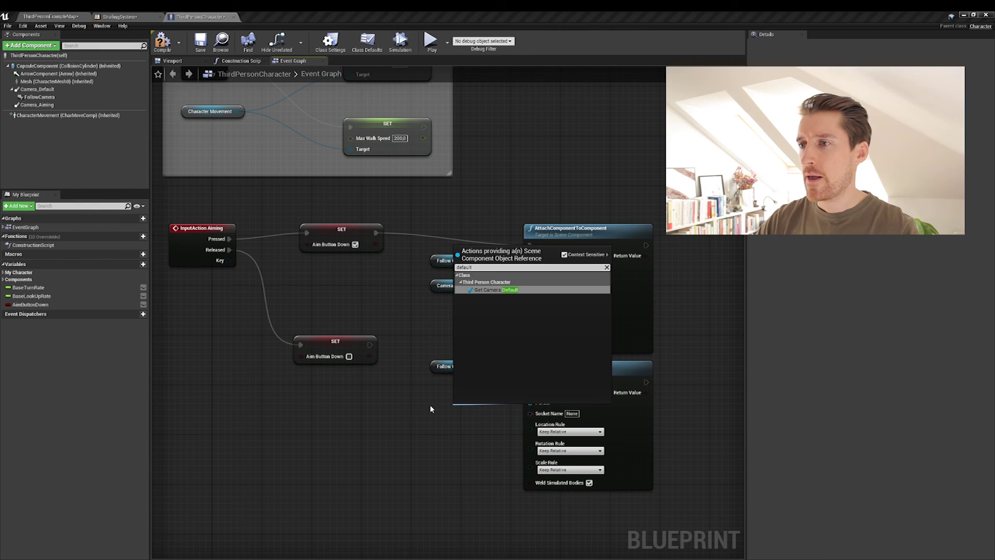
key(Return)
drag(455, 404, 456, 394)
click(454, 446)
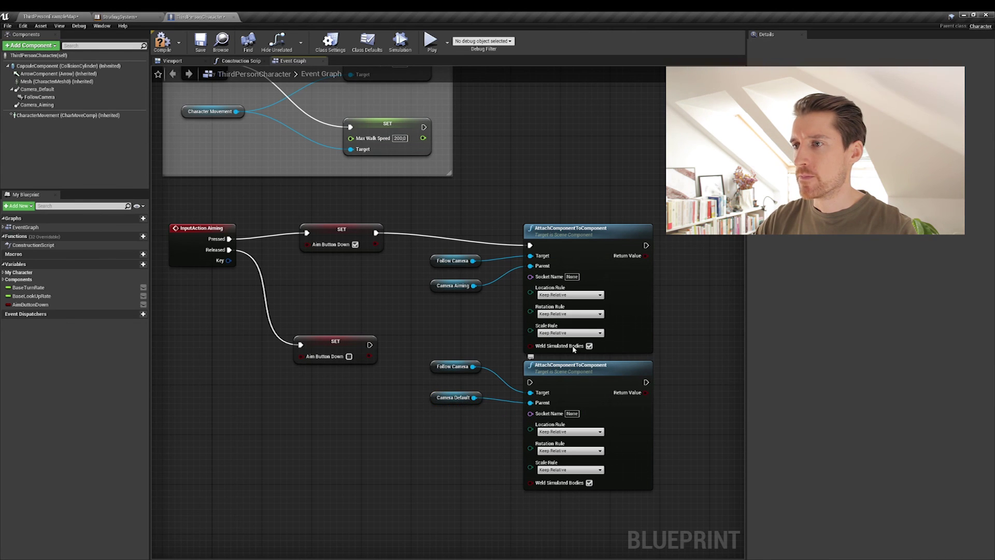
Connect the released SET node's execution to the lower attach node and tidy its two camera references
right_drag(420, 330, 411, 293)
drag(361, 307, 521, 345)
drag(424, 337, 434, 361)
Set the Location Rule and Rotation Rule to Keep World on both AttachComponentToComponent nodes
right_drag(521, 301, 408, 279)
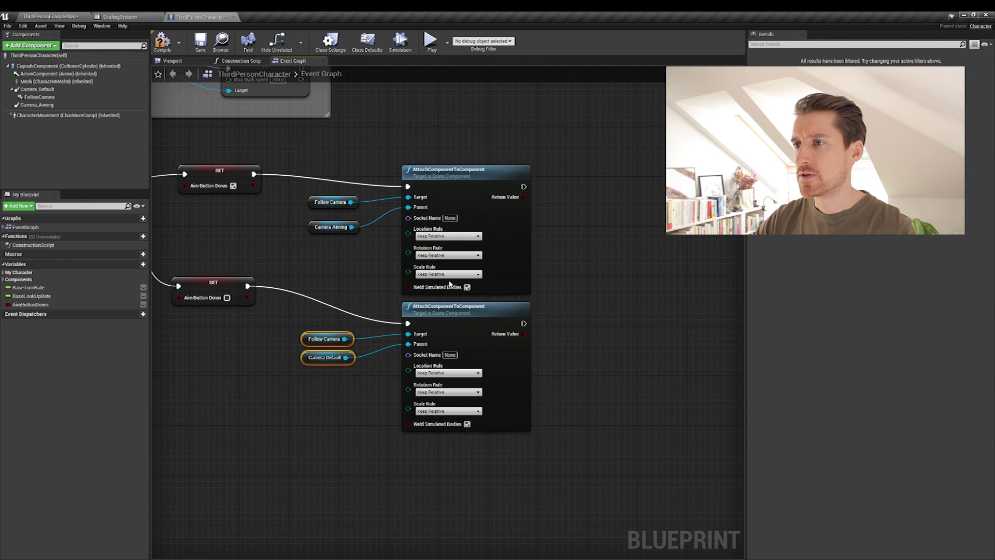
click(440, 236)
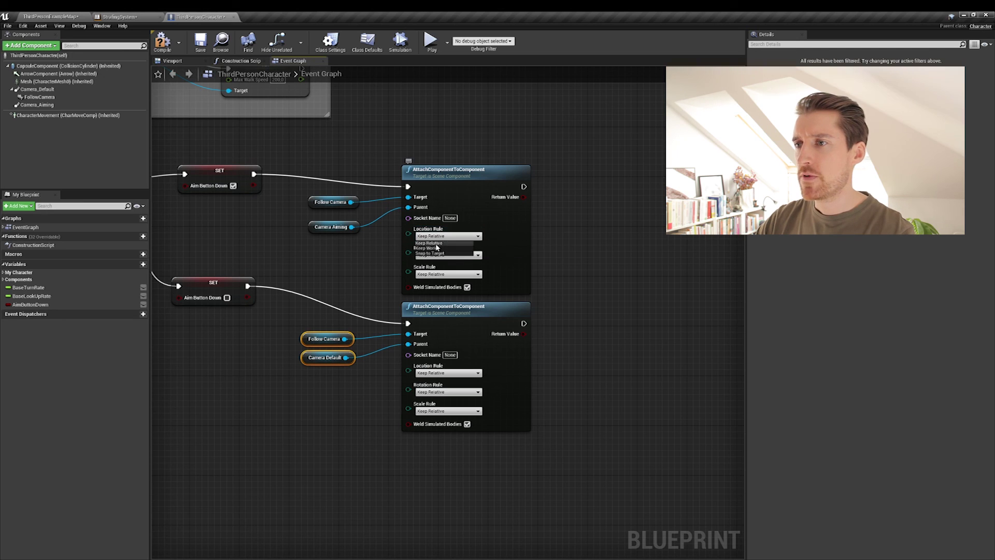
click(435, 250)
click(441, 255)
click(430, 268)
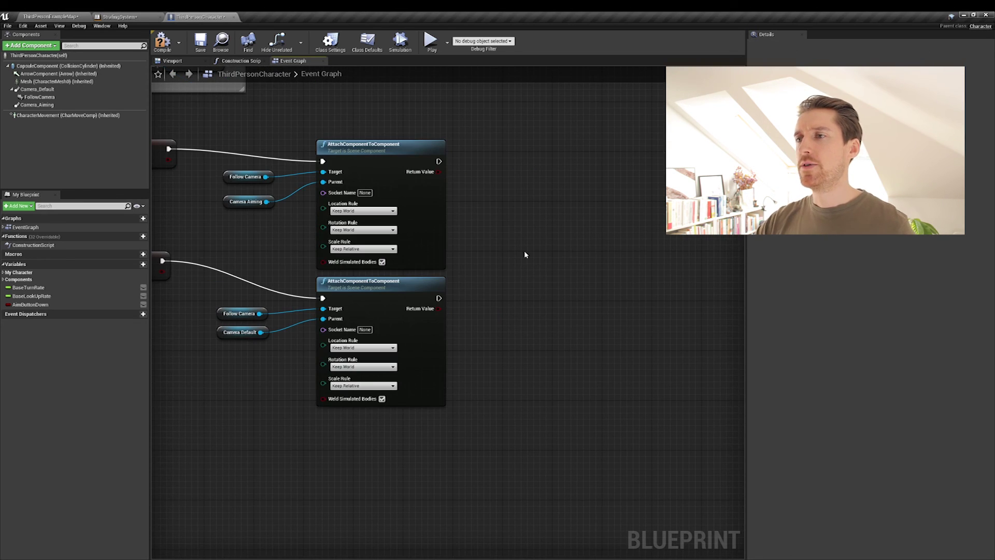
Add a Move Component To node and connect both attach nodes' execution outputs to its Move input
right_drag(528, 226, 488, 226)
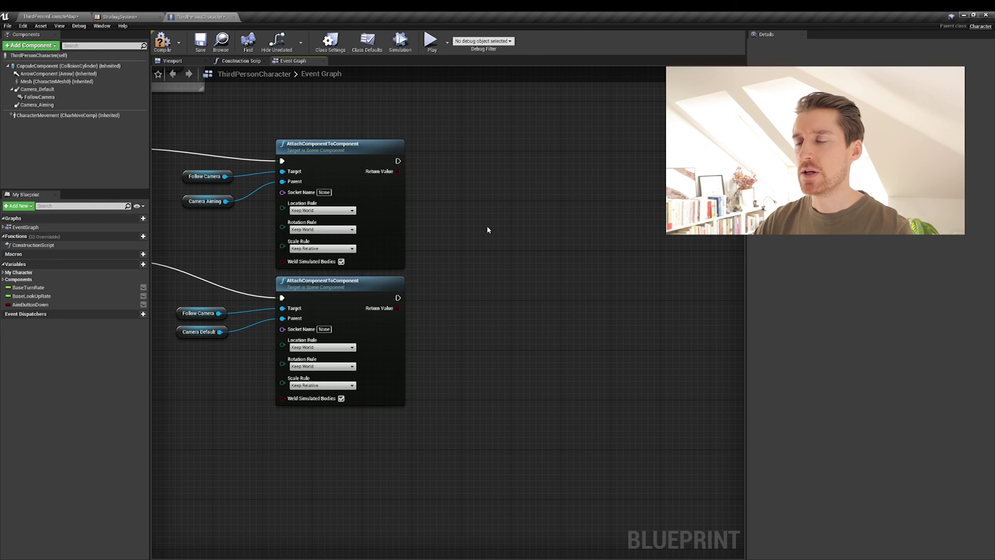
drag(398, 161, 530, 215)
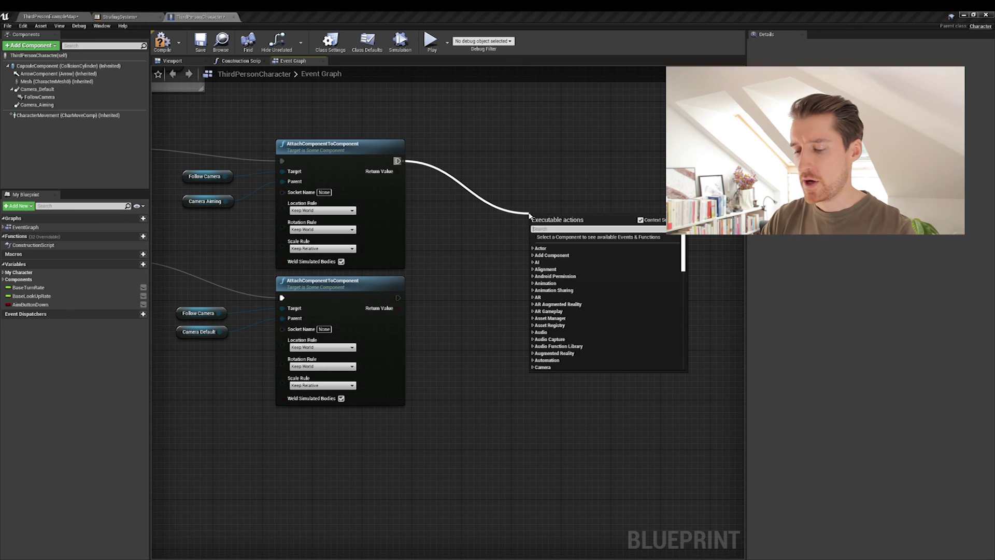
text(move)
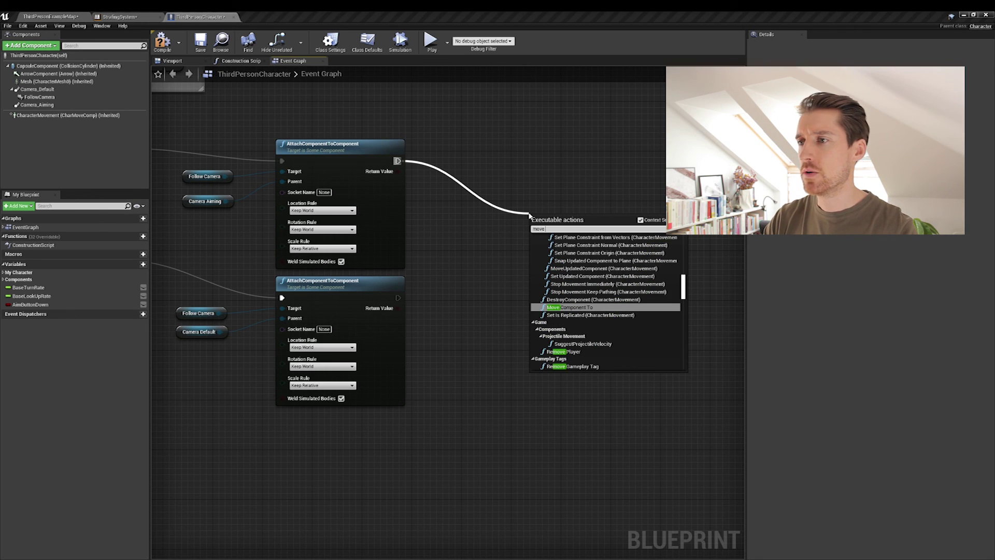
key(Return)
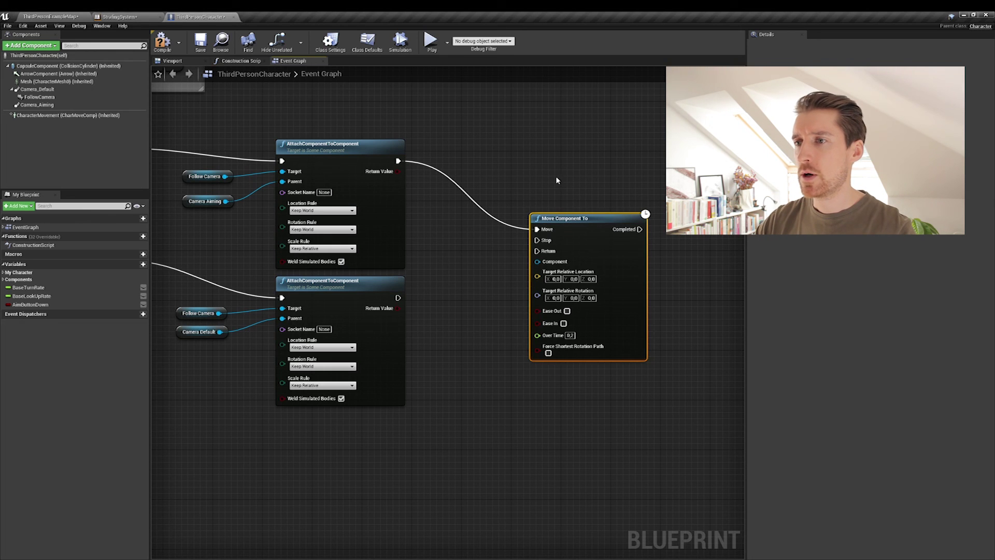
drag(398, 298, 598, 229)
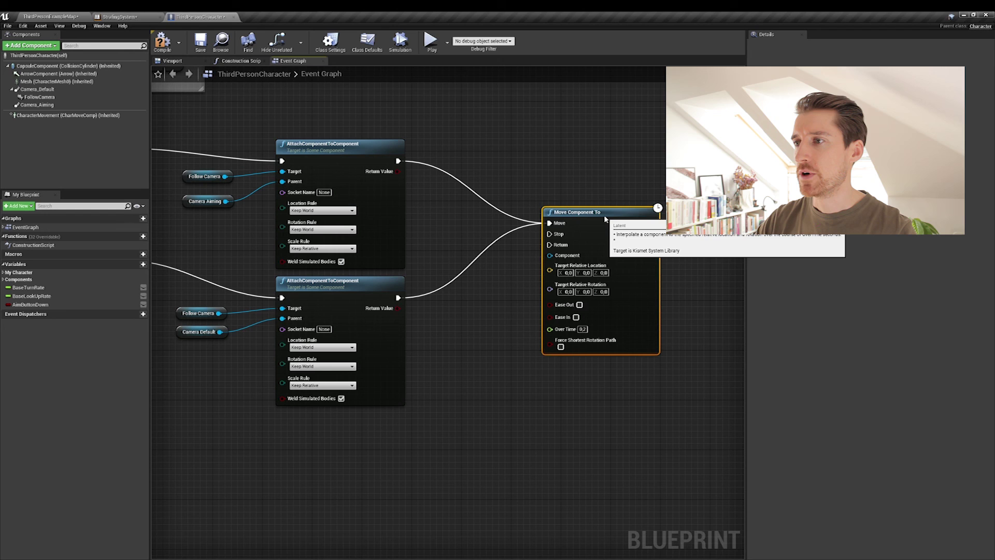
click(474, 322)
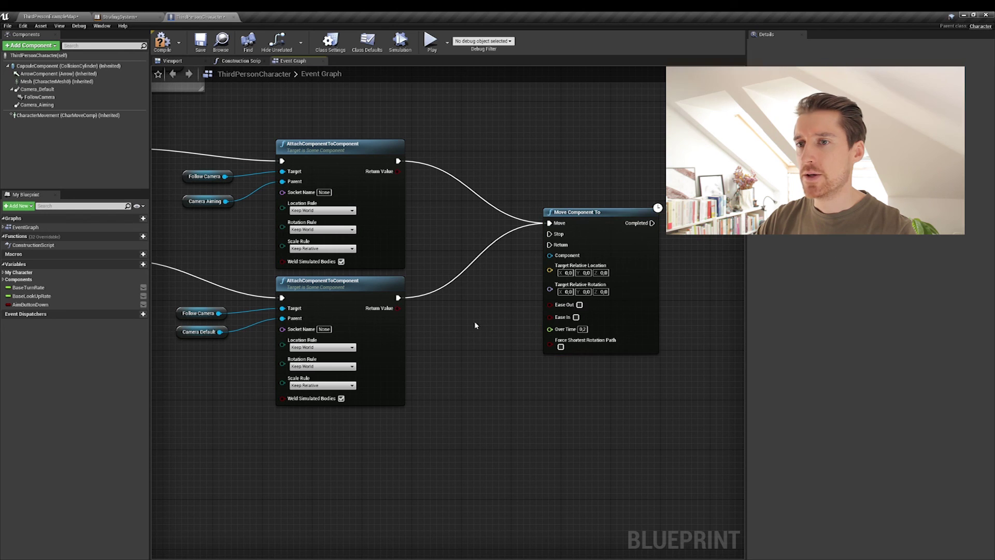
Copy the Follow Camera reference and connect the copy to the Component input of the Move Component To node
click(208, 177)
key(ctrl+c)
key(ctrl+v)
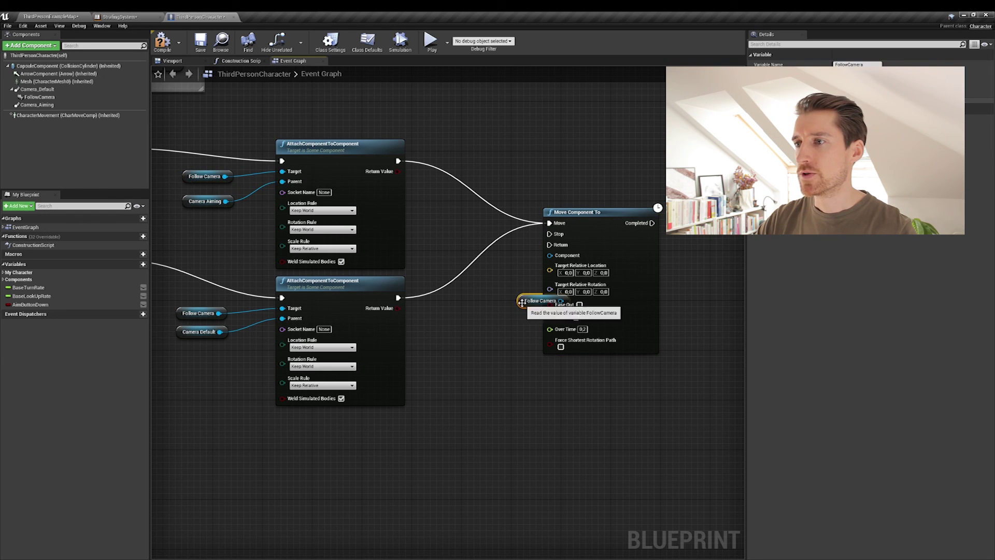
drag(522, 302, 472, 277)
drag(591, 223, 603, 229)
drag(515, 276, 562, 261)
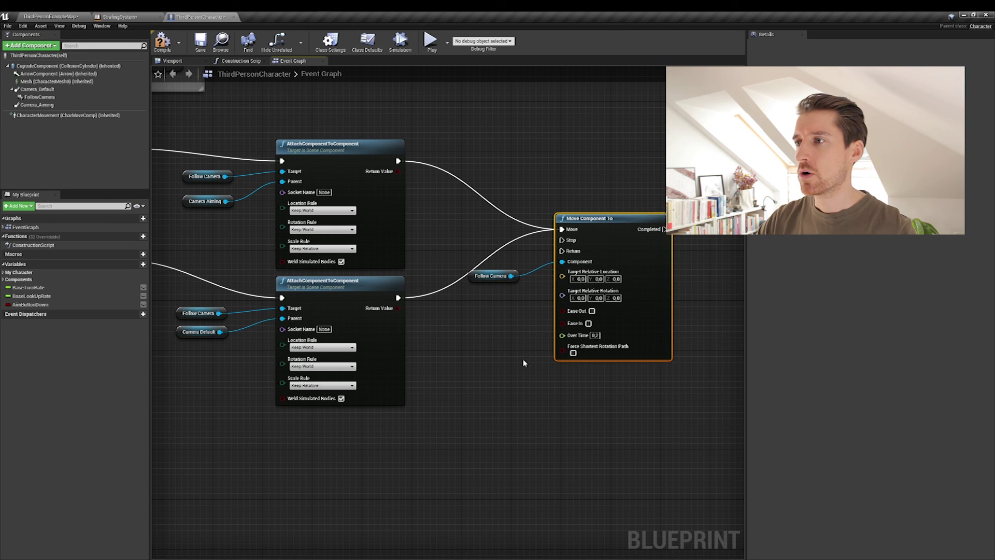
click(493, 369)
right_drag(454, 278, 599, 226)
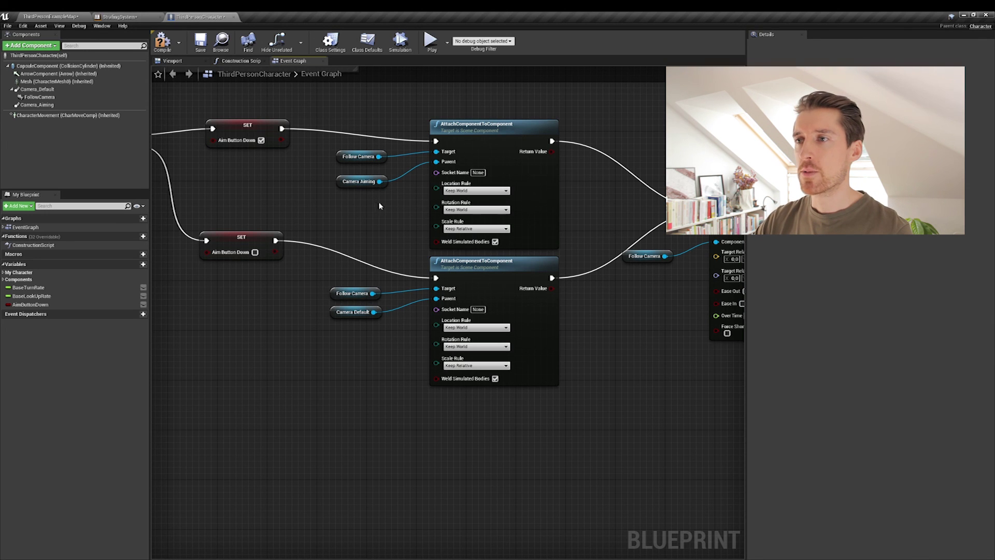
Compile and save the ThirdPersonCharacter blueprint
right_drag(378, 200, 311, 194)
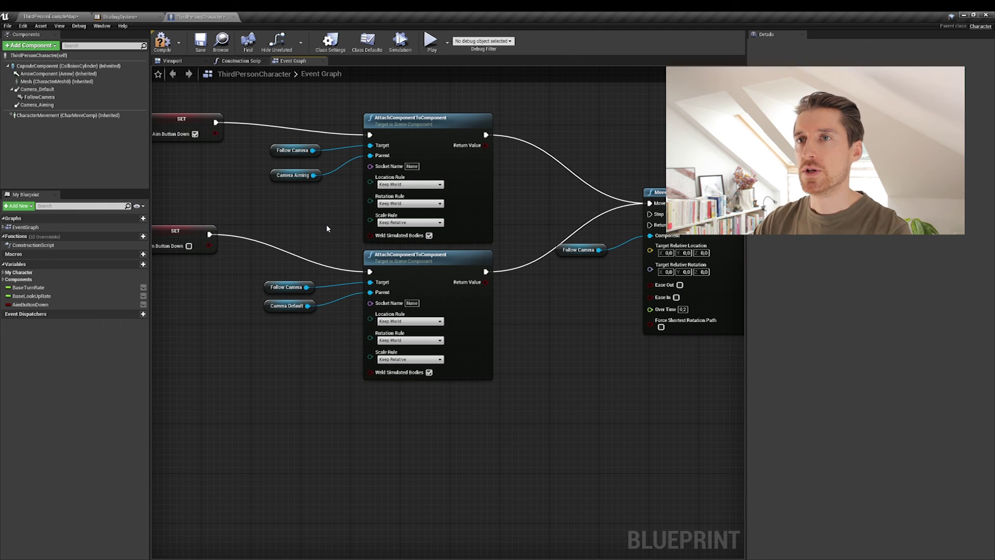
click(162, 42)
click(200, 41)
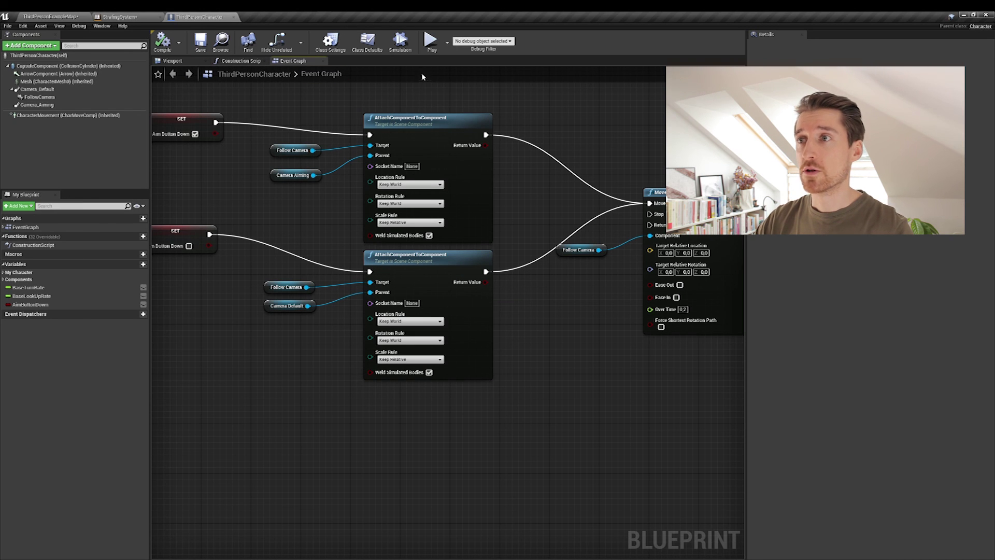
Play the level and repeatedly aim and release to test the camera transition between the default and aiming views
click(431, 40)
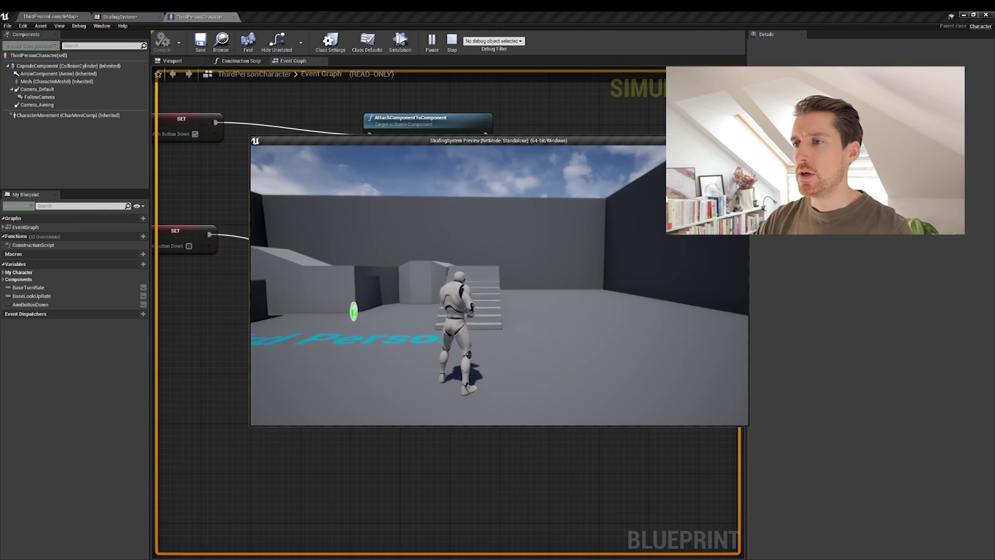
right_click(499, 285)
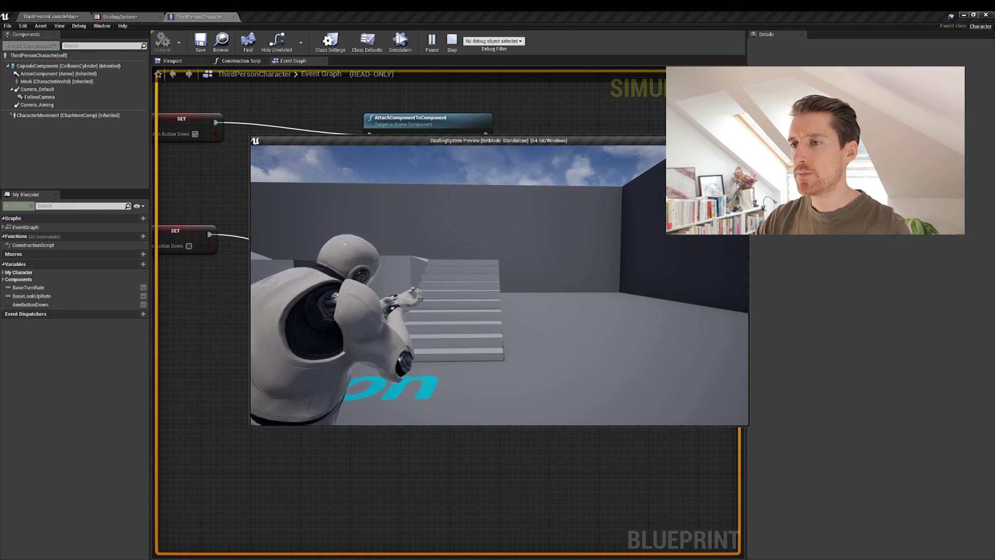
right_click(499, 285)
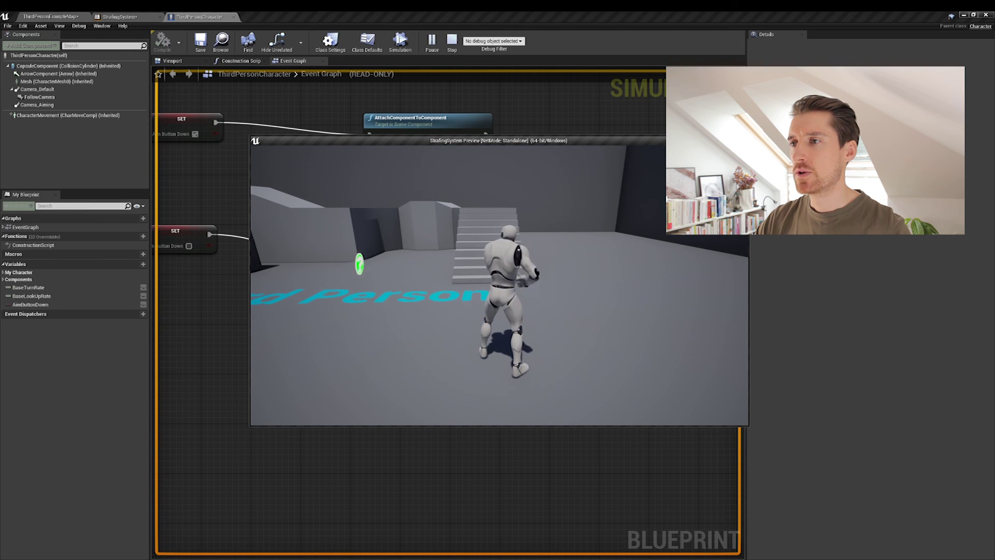
right_click(499, 285)
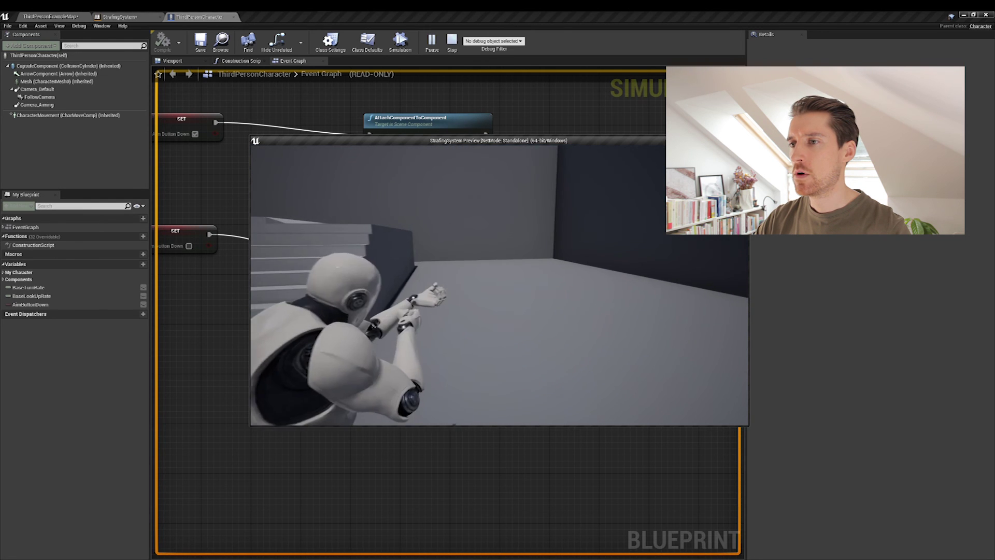
right_click(499, 285)
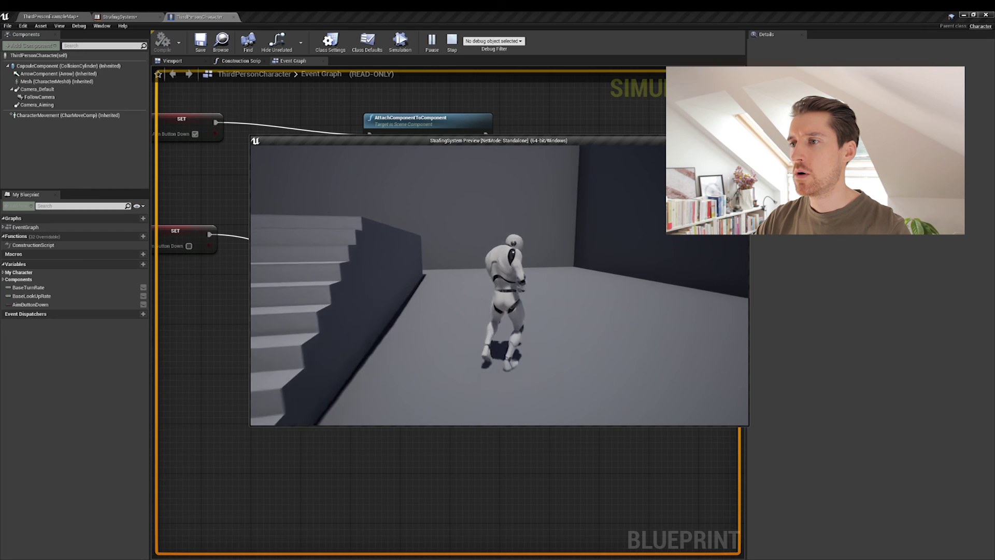
right_click(499, 285)
right_click(499, 285)
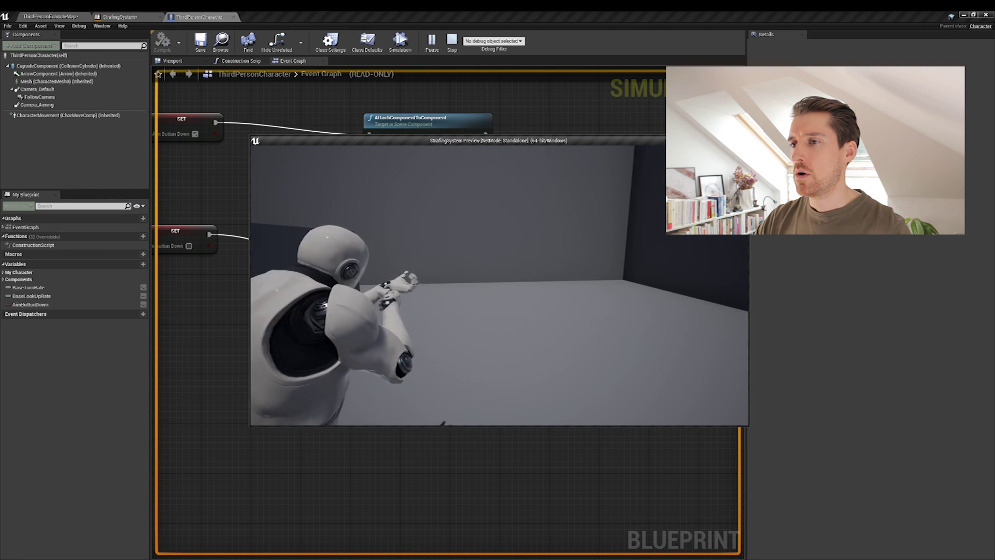
right_click(499, 285)
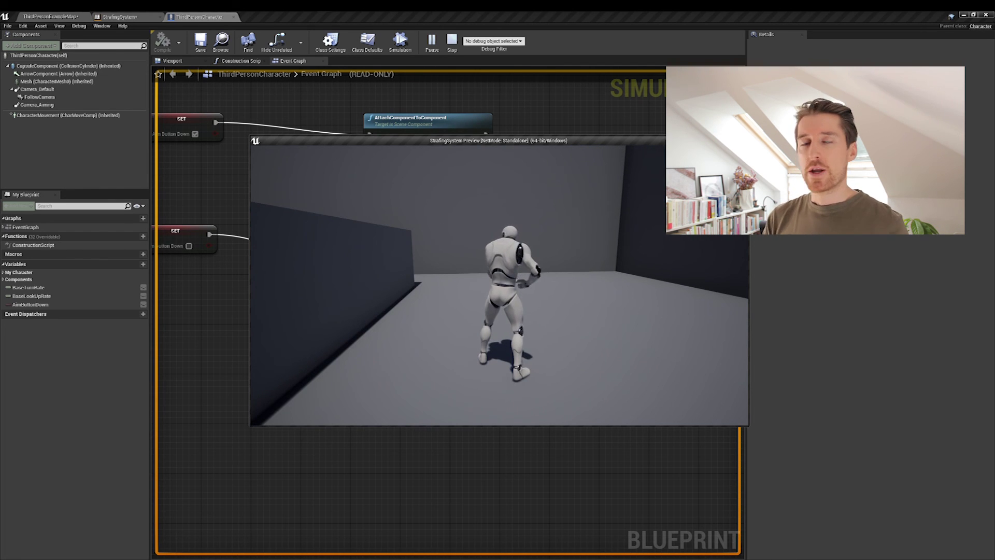